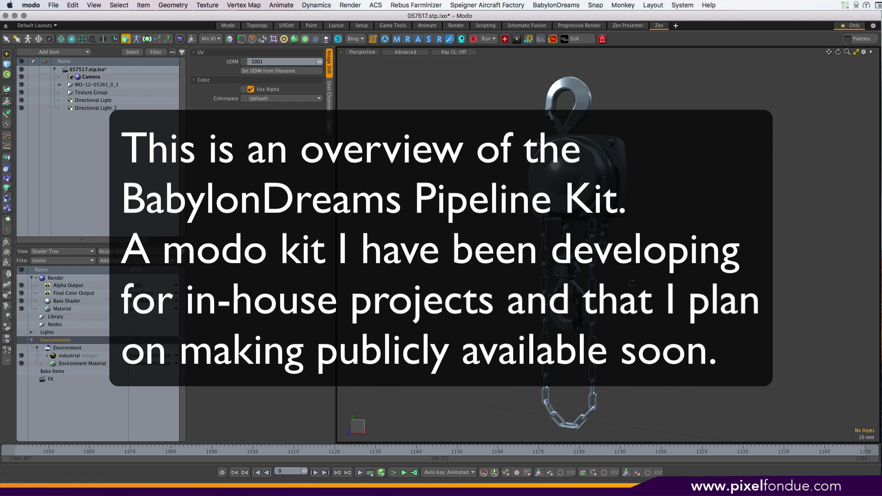
Orbit the hoist and click several links on both chains to inspect the instances
left_click_drag(632, 283, 602, 277, "alt")
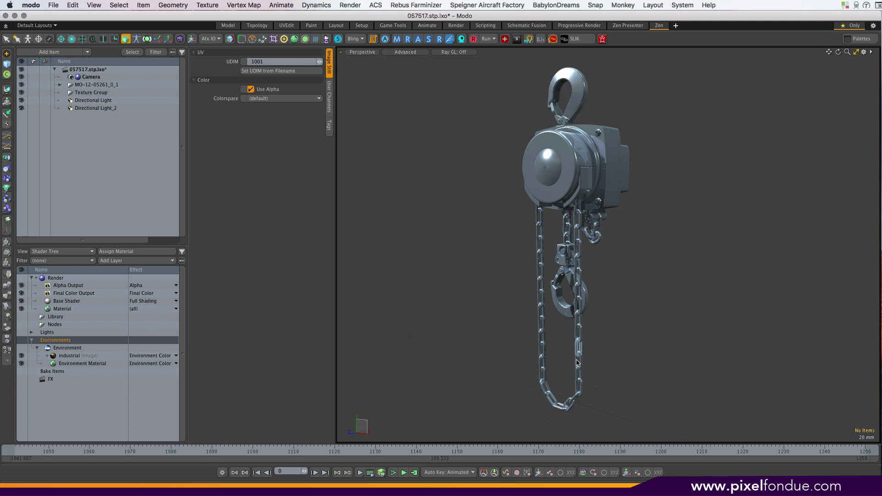
left_click(542, 300)
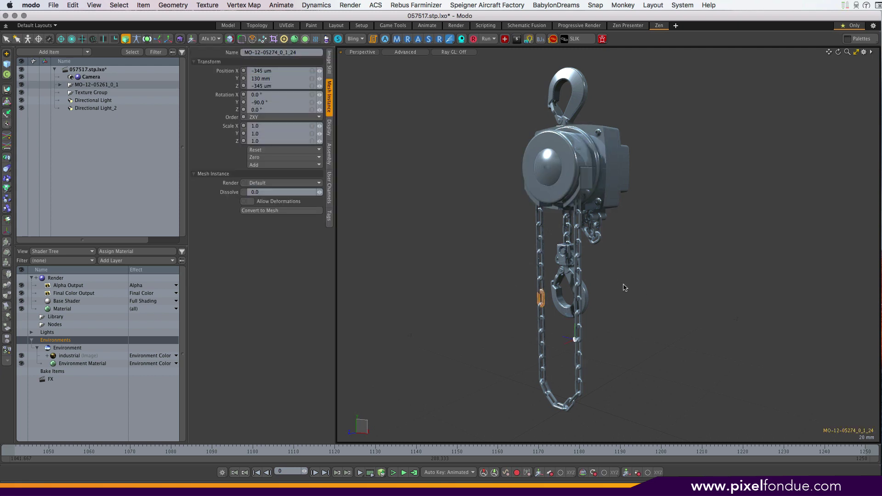
left_click(579, 362)
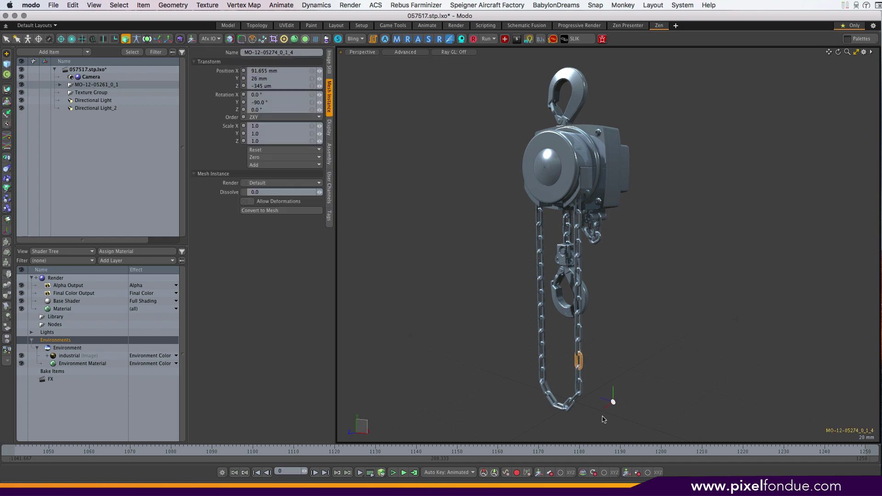
left_click(580, 323)
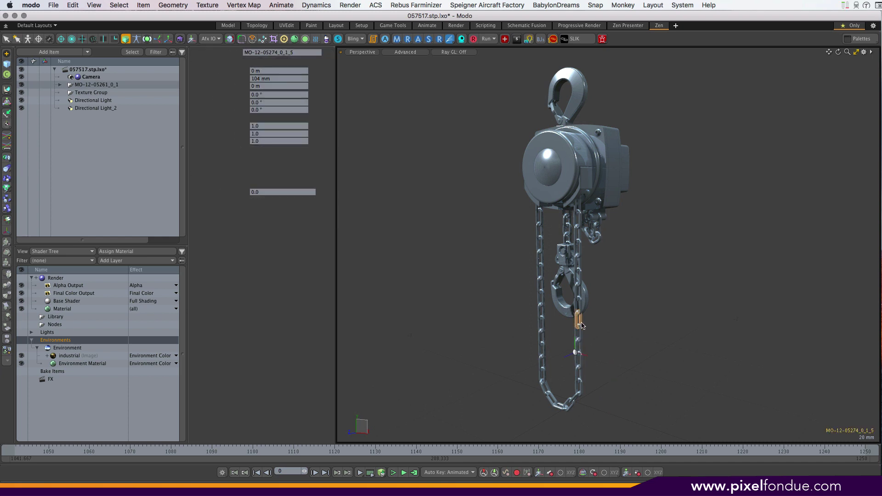
left_click(579, 389)
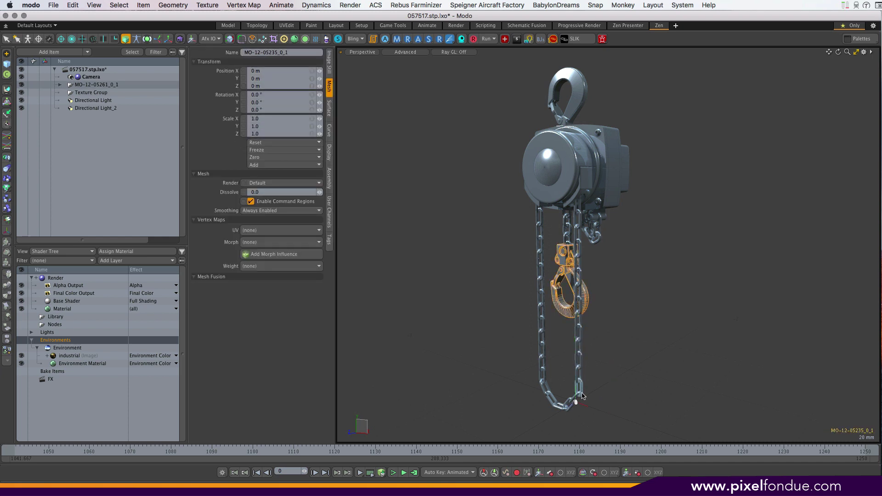
left_click(547, 370)
Select link MO-12-05274_0_1_21 on the left chain and zoom in on it
left_click(542, 351)
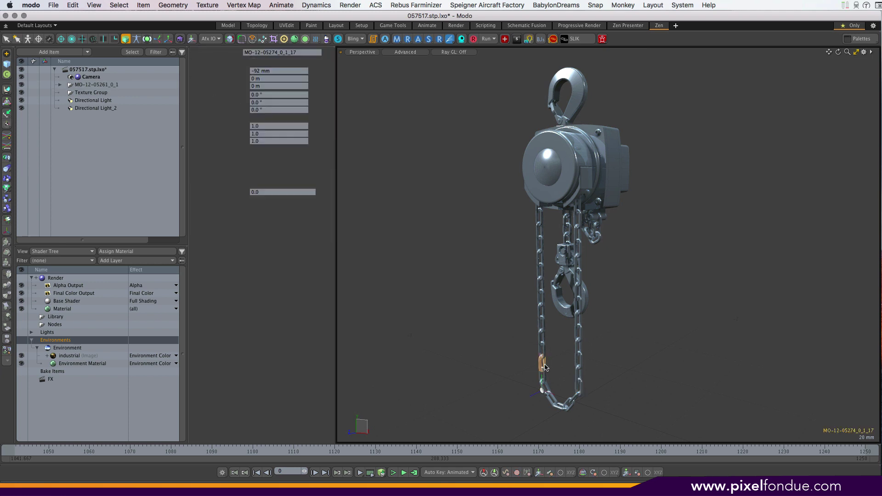
left_click(542, 314)
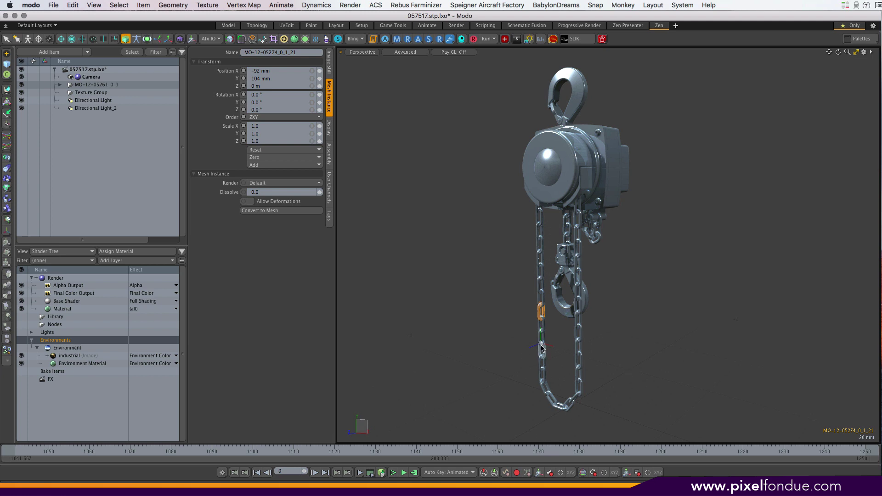
scroll(542, 315, "up", 5)
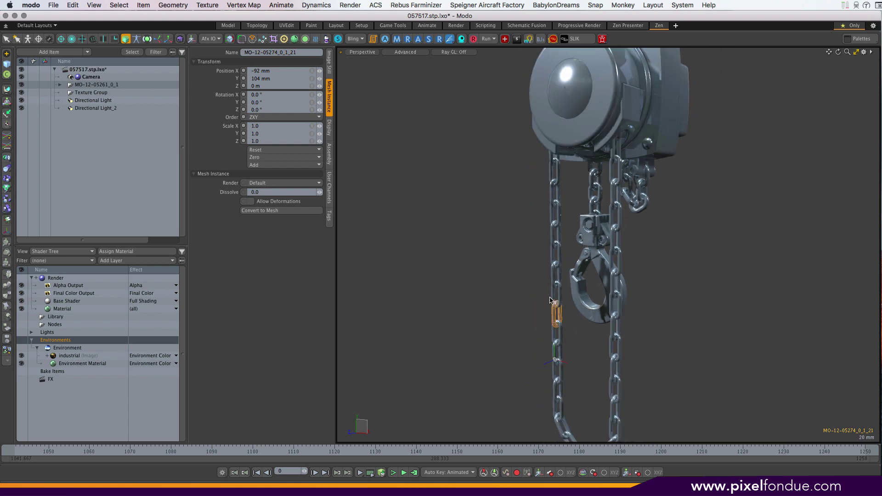
Select the link's source mesh MO-12-05274_0_1 with Source of Instance and frame the whole hoist
left_click(119, 5)
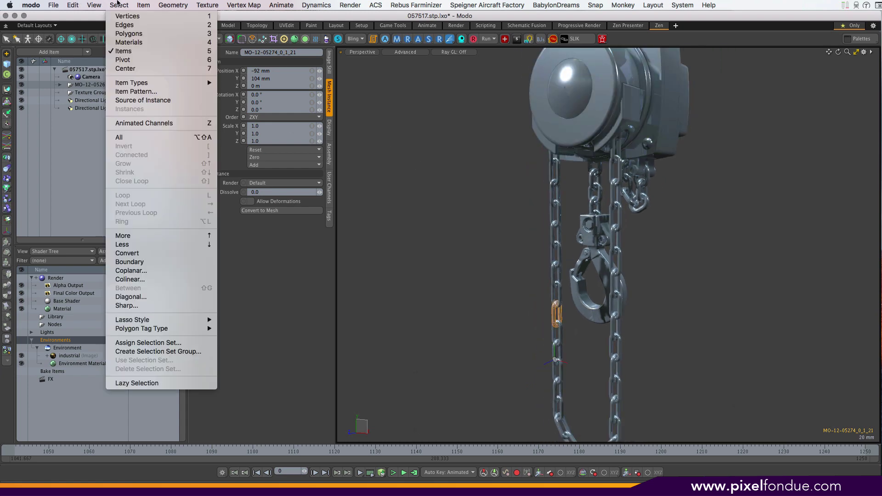
left_click(144, 104)
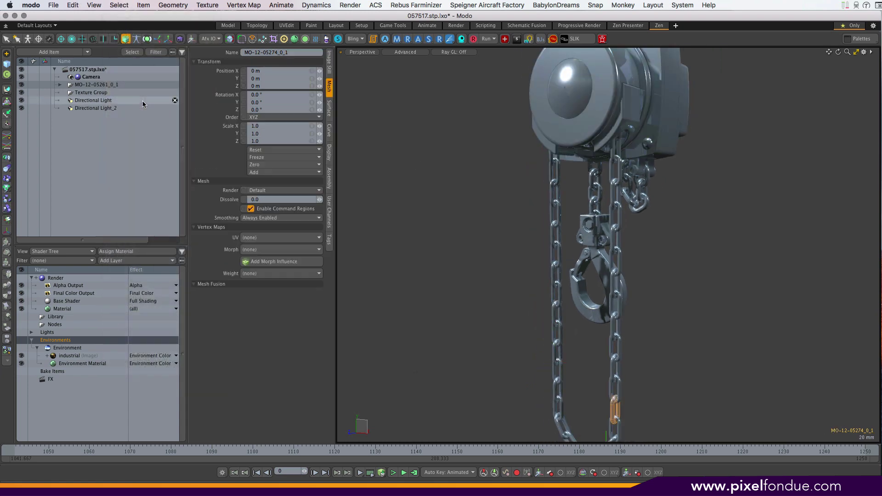
left_click_drag(465, 295, 495, 259, "alt")
key("a")
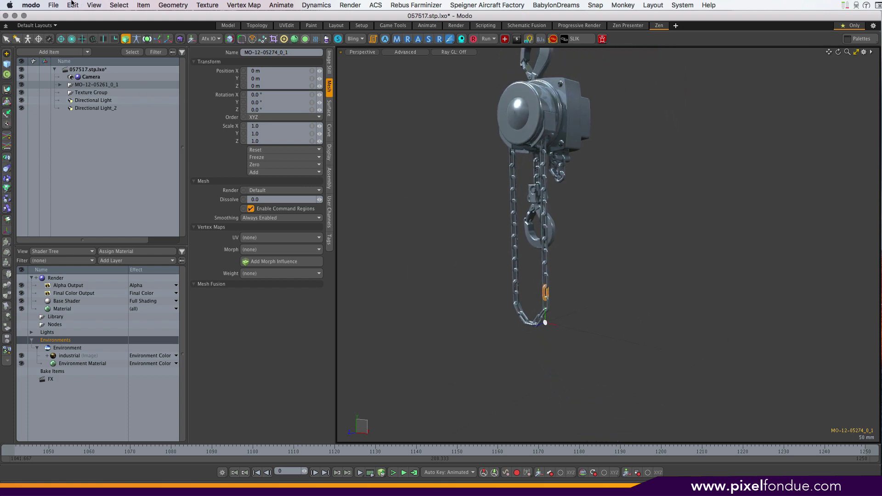
Center the source mesh to its bounding box, then undo it after the links scatter
left_click(72, 4)
mouse_move(141, 221)
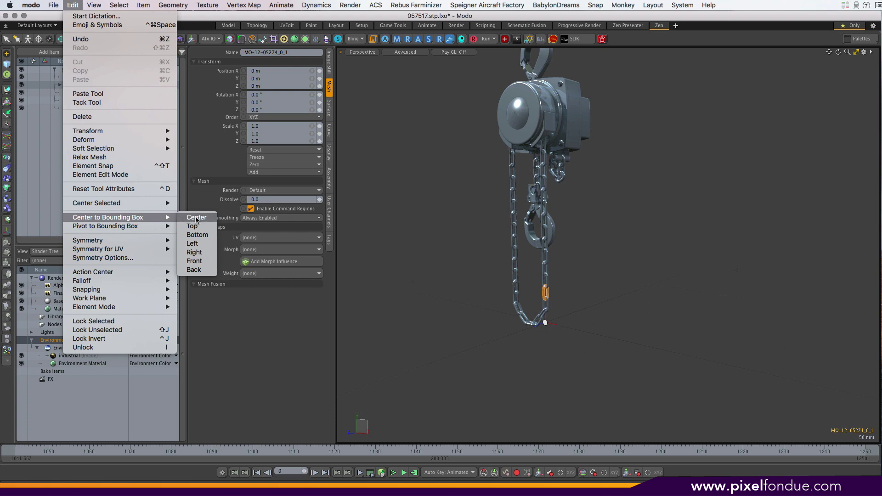
left_click(196, 218)
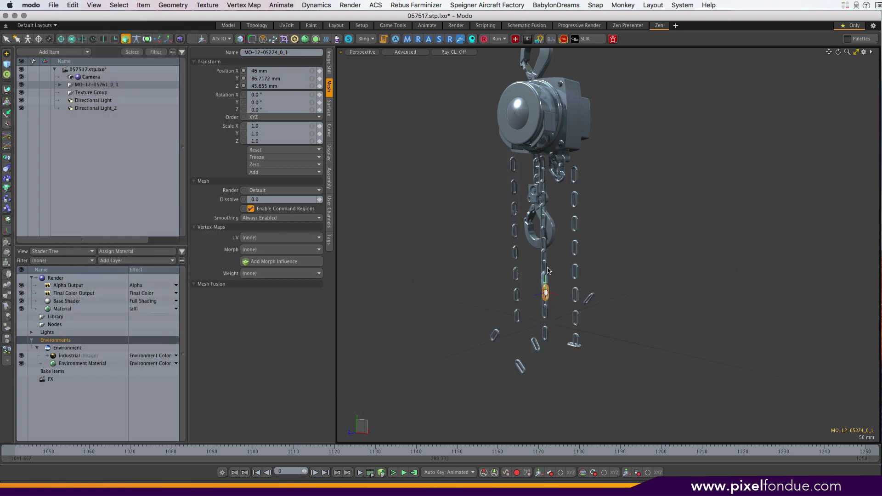
scroll(521, 302, "up", 5)
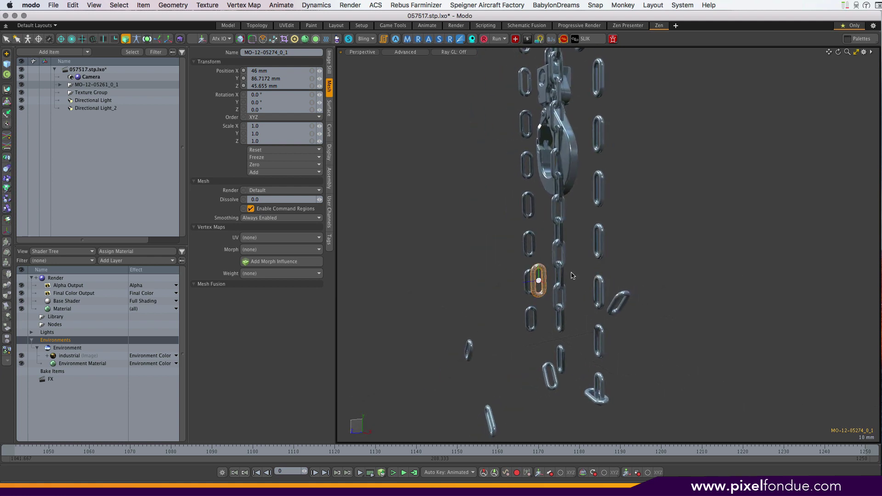
scroll(605, 313, "down", 4)
left_click_drag(606, 313, 623, 282, "alt")
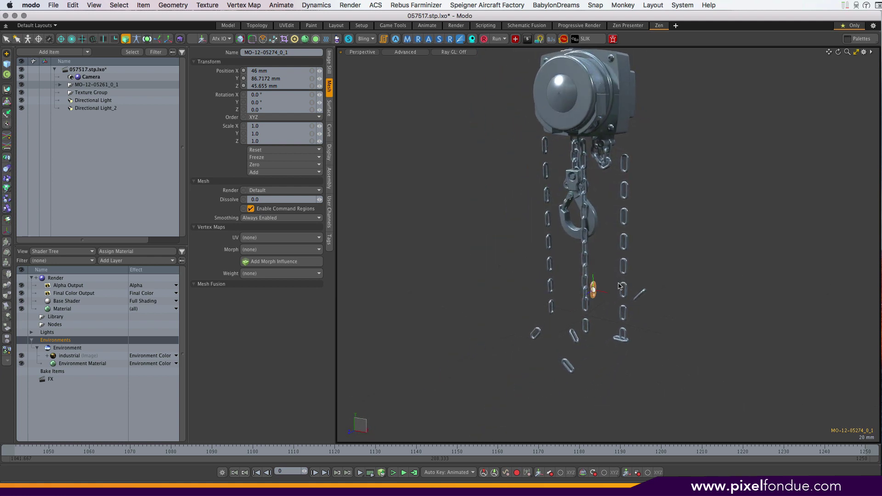
key("super+z")
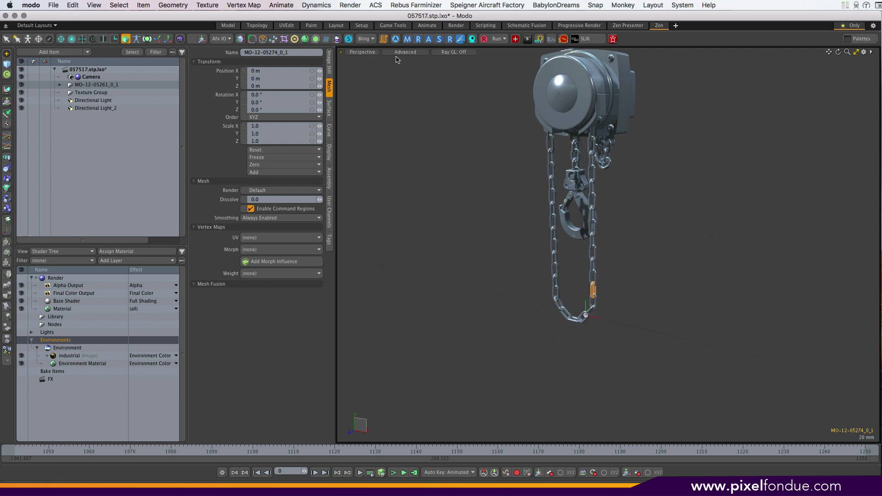
Run Instance Source Center Adjust from the Rigging popover with Center to BBox
left_click(420, 41)
left_click(412, 86)
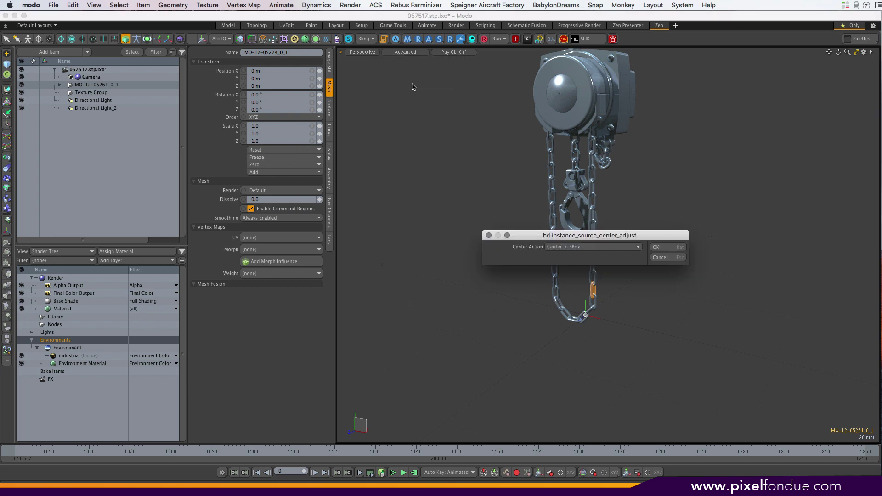
left_click_drag(610, 237, 390, 153)
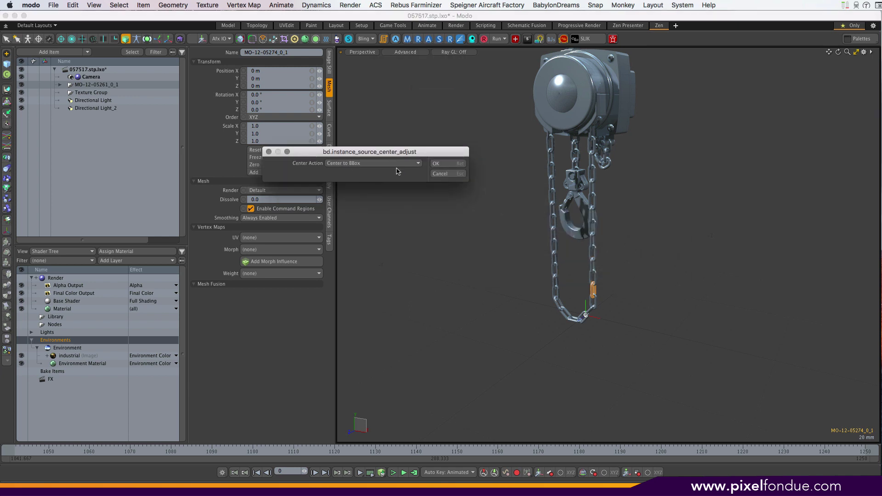
left_click(394, 163)
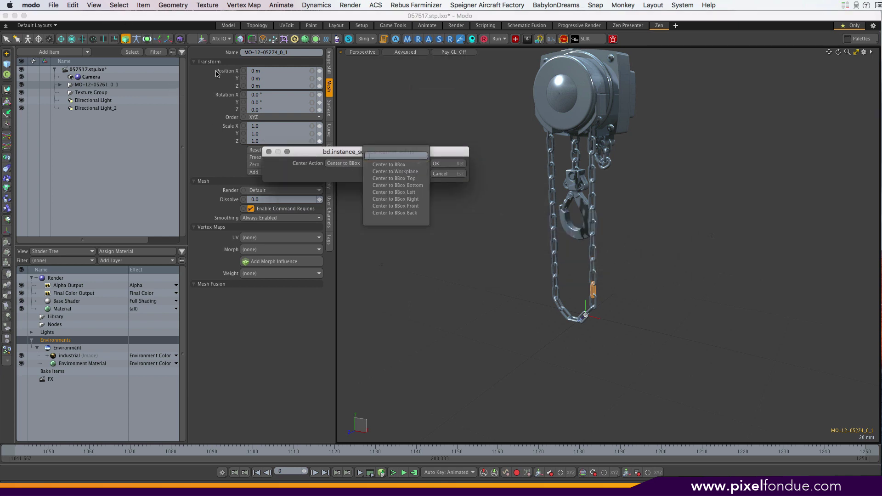
left_click(391, 165)
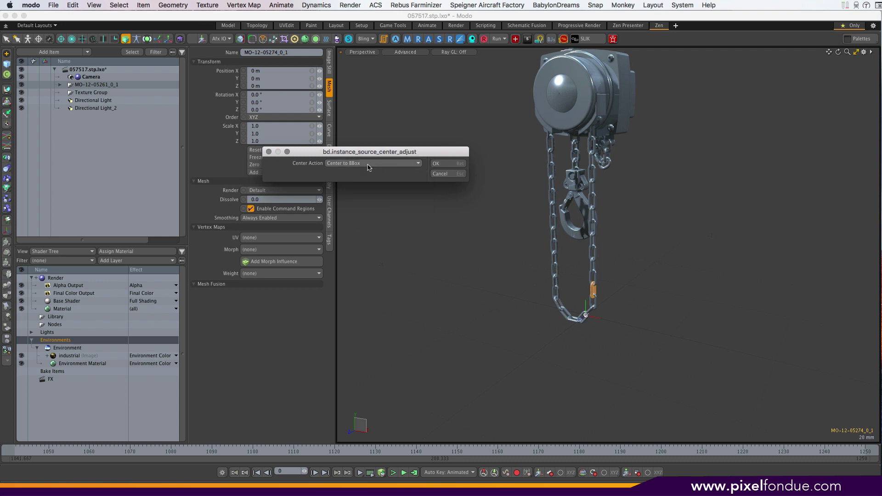
left_click(437, 165)
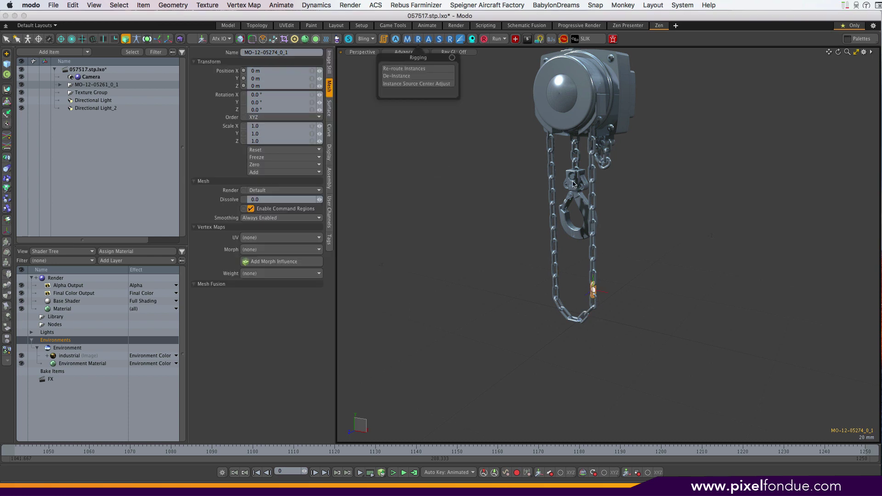
Select link MO-12-05274_0_1_21 to confirm it stayed in place, then deselect
left_click(556, 250)
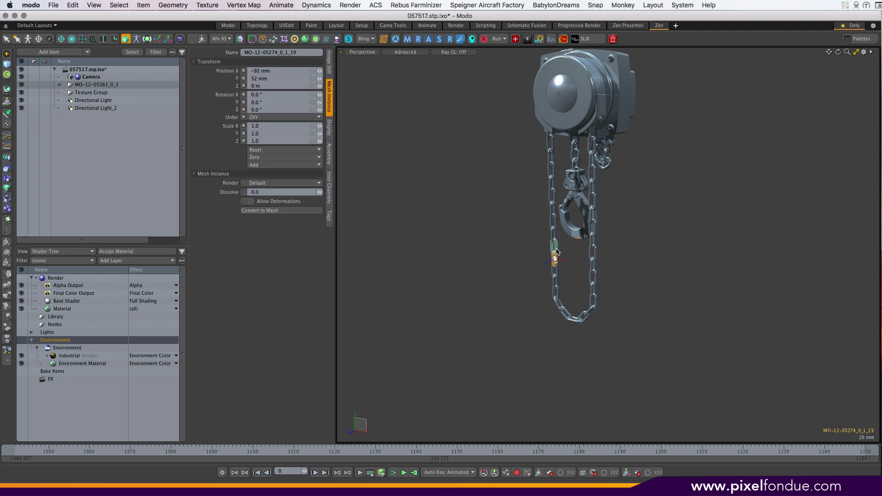
left_click(555, 257)
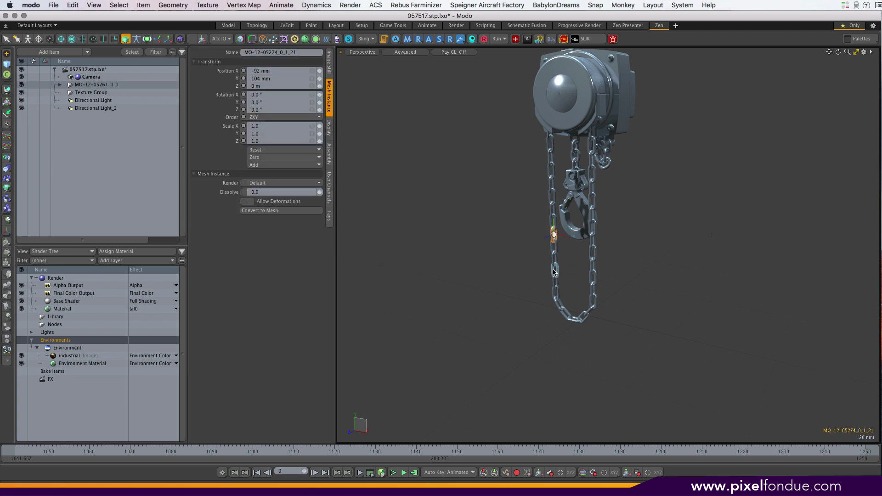
left_click(682, 286)
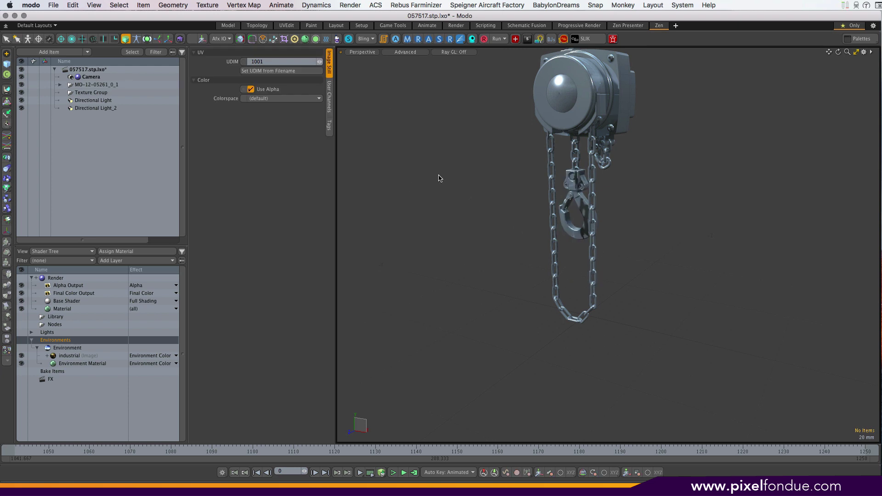
Draw the chain link instances as bounding boxes from the shading tools
left_click(440, 41)
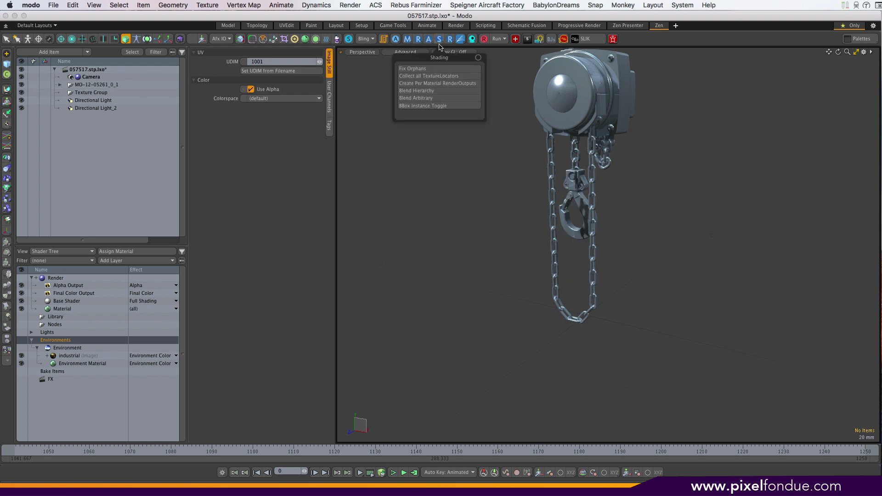
left_click(420, 106)
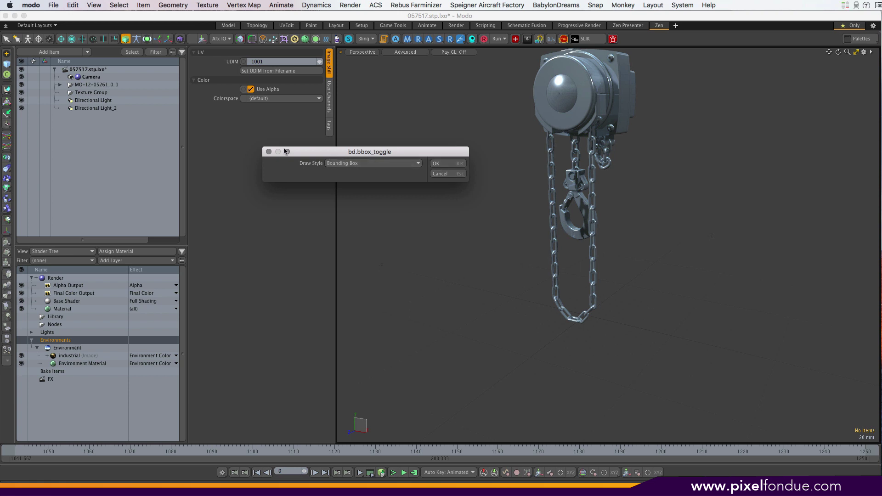
left_click(450, 166)
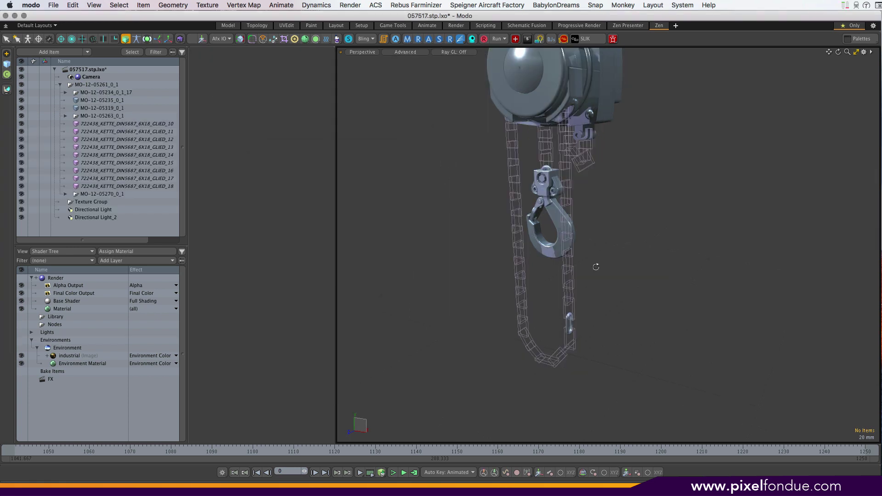
mouse_move(596, 267)
left_mouse_down("alt")
mouse_move(549, 256)
mouse_move(565, 239)
mouse_move(627, 228)
mouse_move(597, 247)
mouse_move(612, 208)
mouse_move(688, 216)
mouse_move(599, 233)
left_mouse_up("alt")
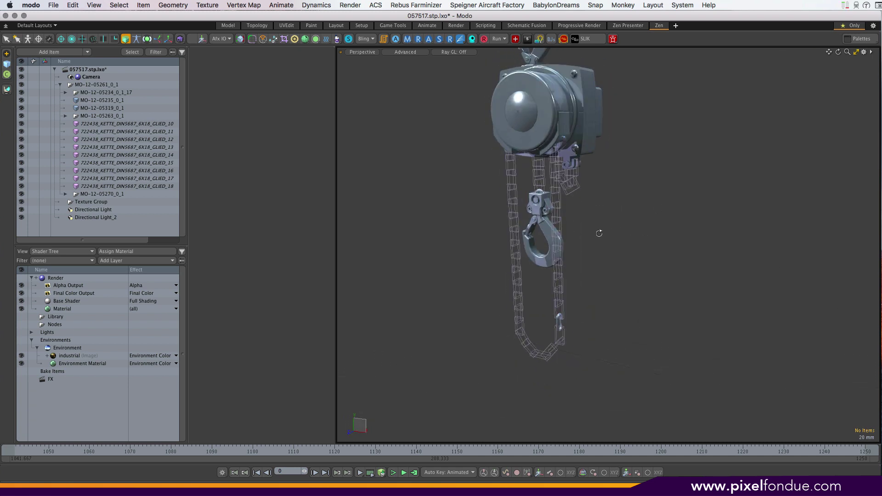
Set the instance draw style back to Default so the chains show full geometry
left_click(440, 40)
left_click(423, 108)
left_click(398, 164)
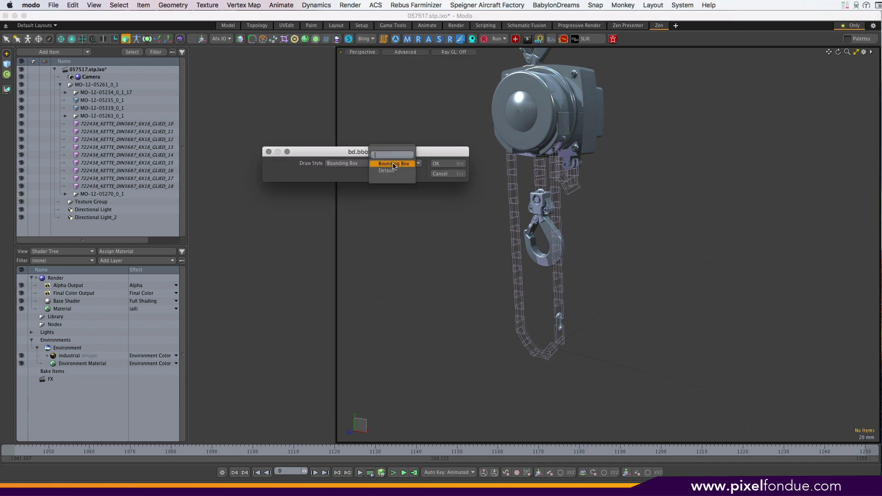
left_click(393, 176)
left_click(448, 165)
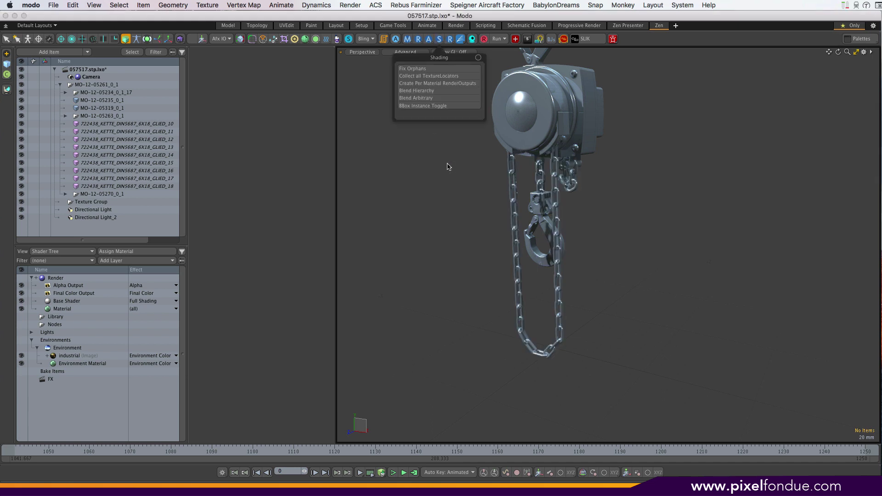
left_click_drag(478, 230, 574, 213, "alt")
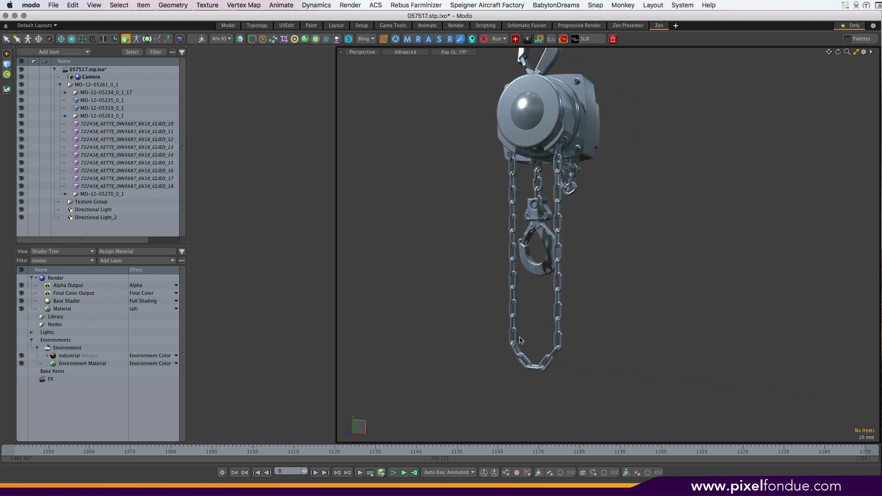
mouse_move(488, 294)
right_mouse_down()
mouse_move(613, 383)
mouse_move(578, 281)
right_mouse_up()
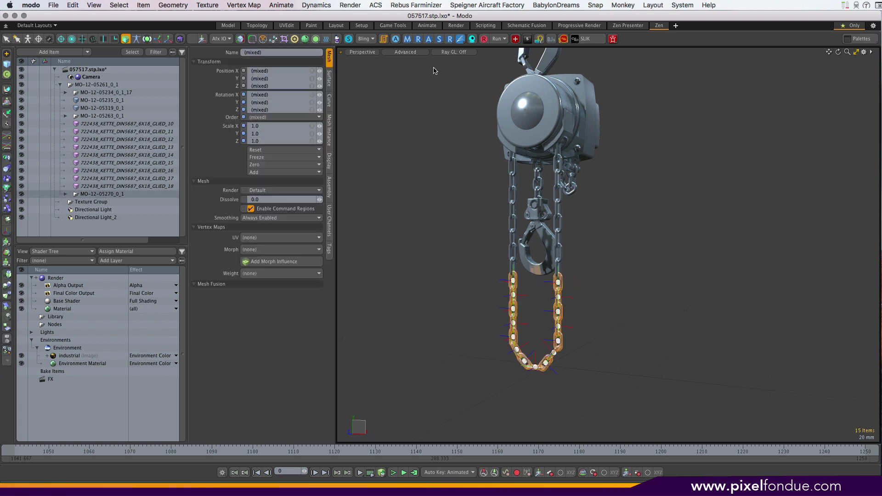
left_click(439, 39)
left_click(432, 105)
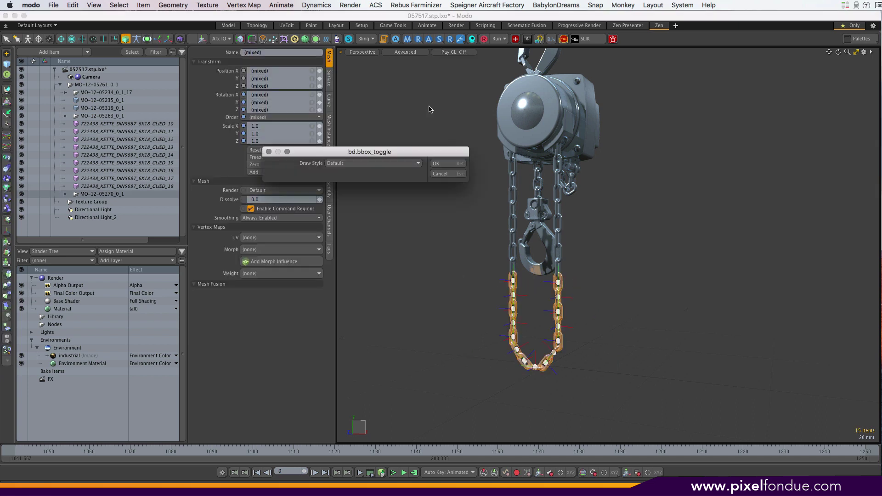
left_click(398, 163)
left_click(399, 171)
left_click(439, 164)
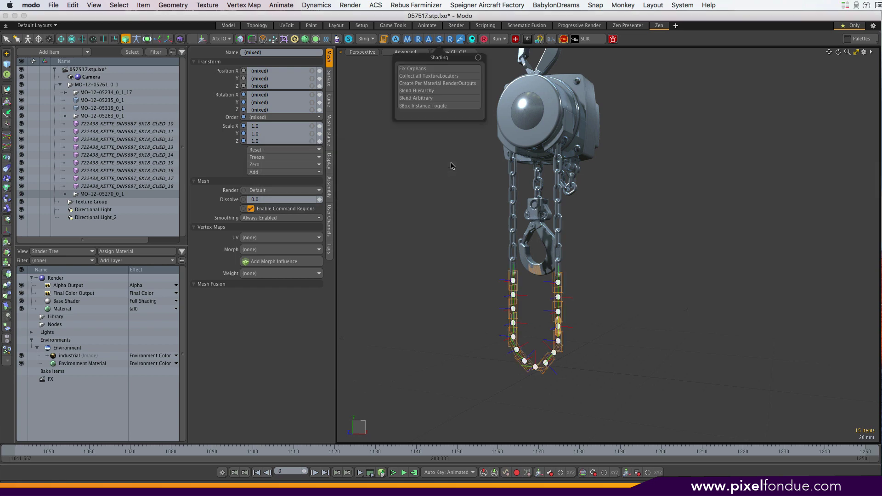
mouse_move(611, 300)
left_mouse_down("alt")
mouse_move(492, 299)
mouse_move(621, 300)
left_mouse_up("alt")
left_click(475, 292)
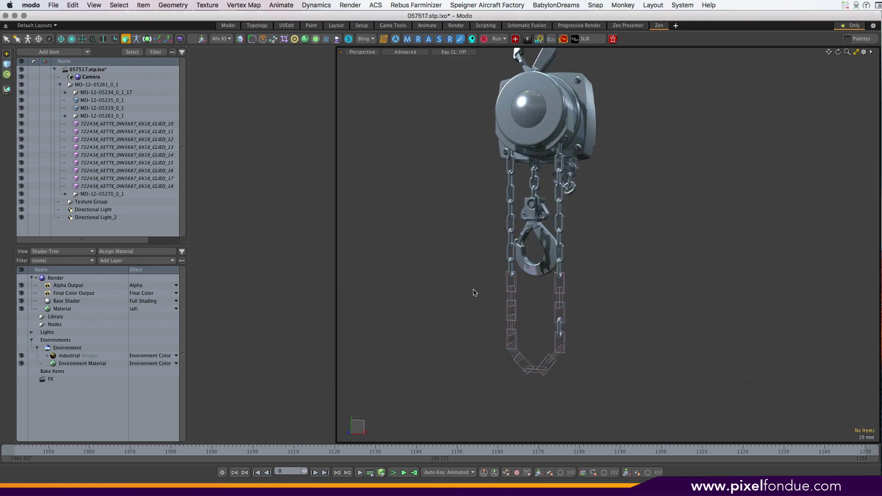
left_click(440, 41)
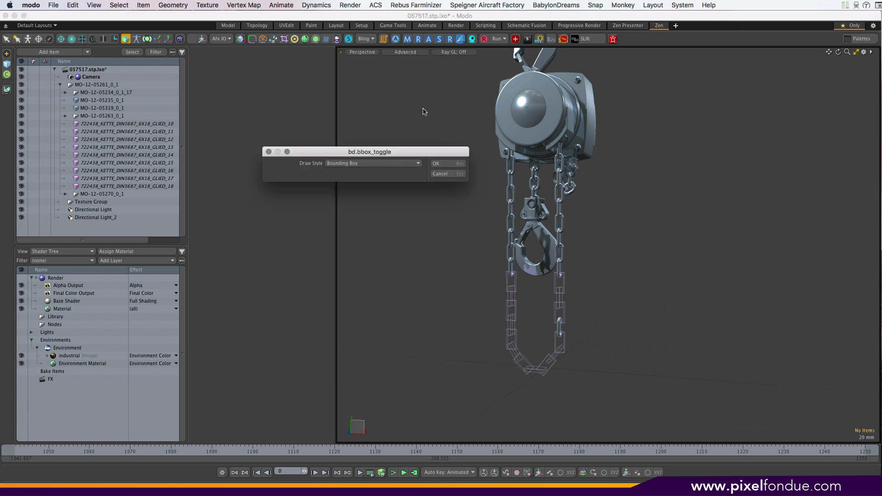
left_click(416, 163)
left_click(412, 170)
left_click(450, 165)
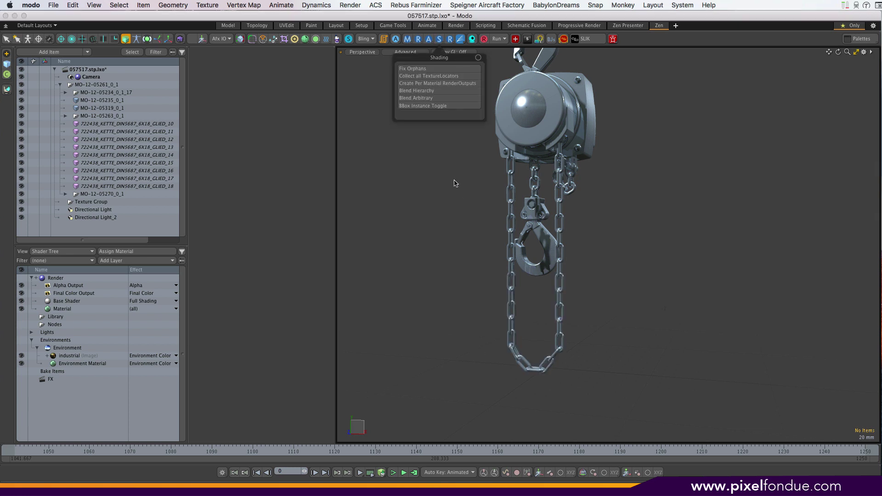
left_click(408, 40)
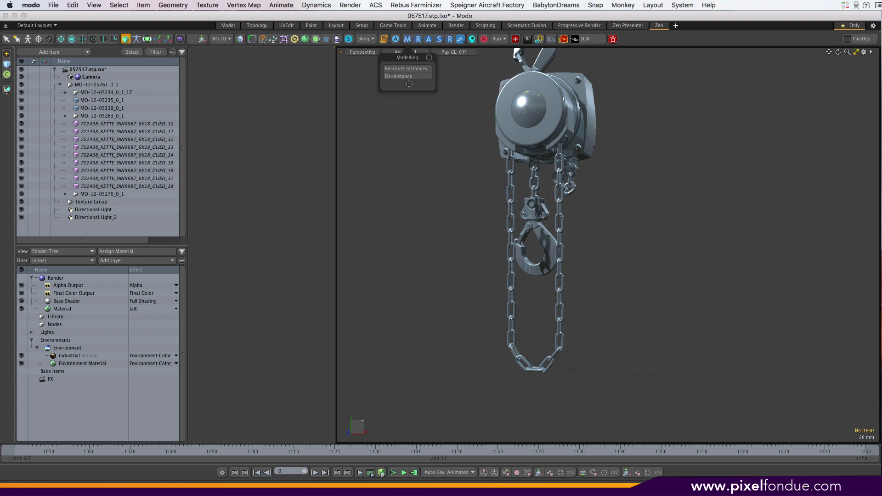
Convert chain link MO-12-05274_0_1_20 to a regular mesh via Change Type > Mesh
left_click(408, 78)
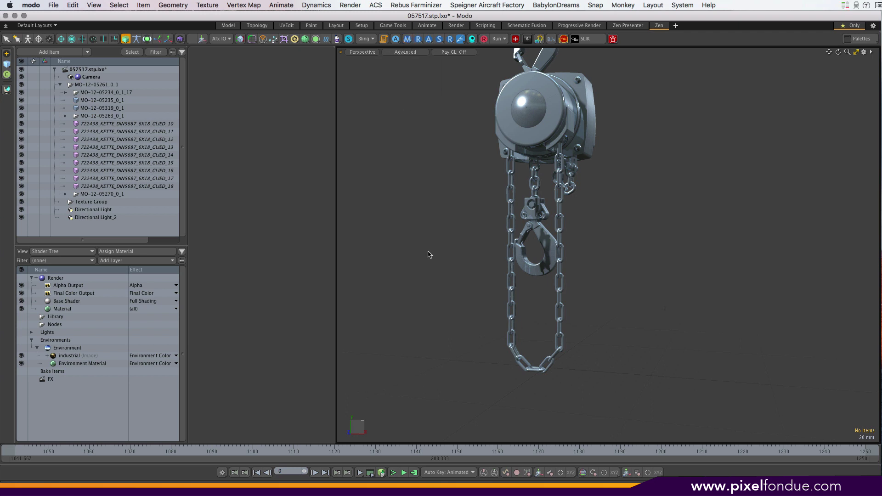
left_click(514, 322)
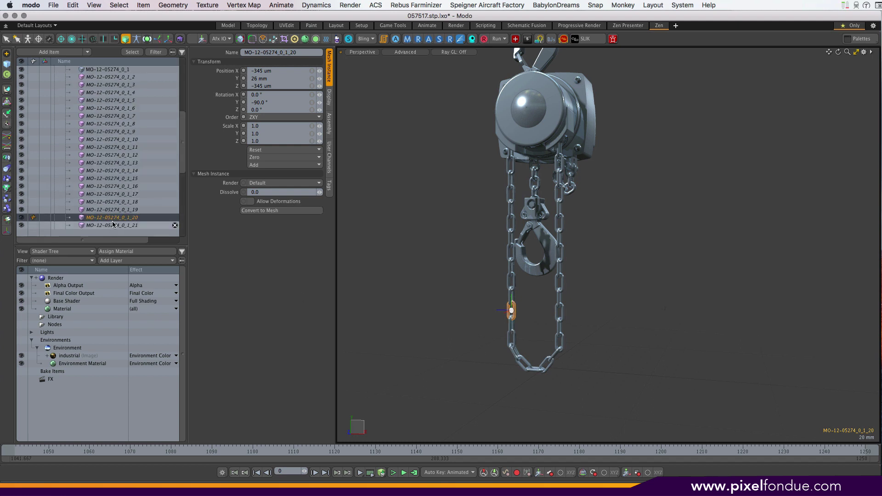
right_click(115, 219)
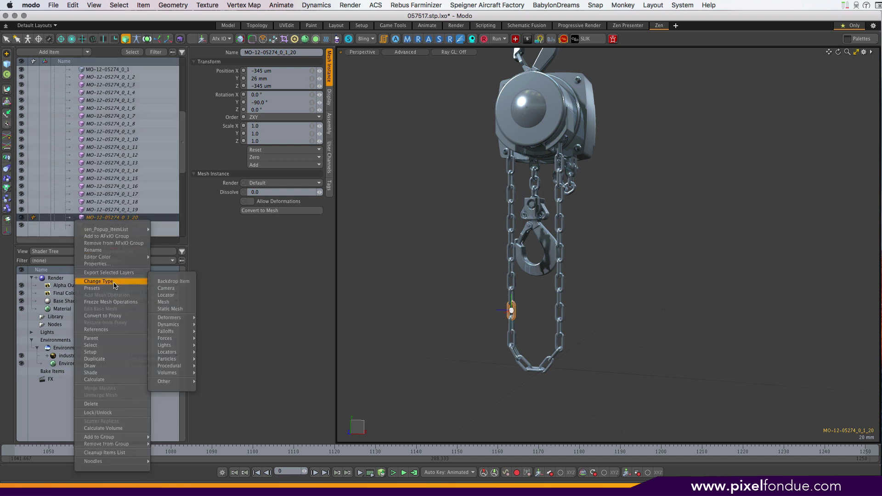
left_click(173, 303)
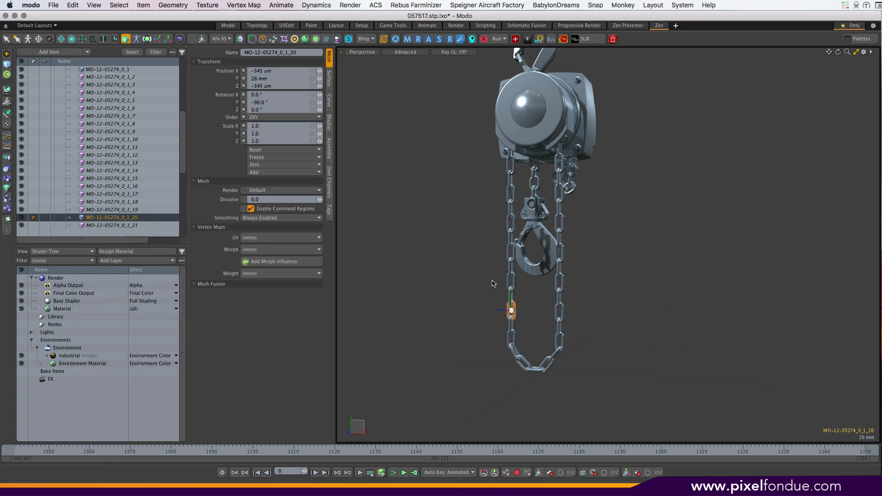
Select the MO-12-05270_0_1 link instances and change their type to Mesh
mouse_move(469, 159)
right_mouse_down()
mouse_move(591, 366)
mouse_move(614, 175)
right_mouse_up()
scroll(138, 151, "up", 4)
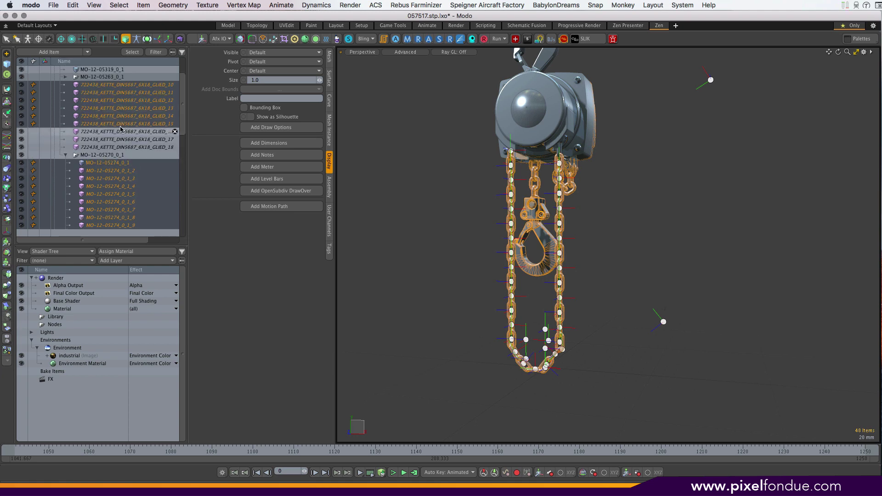
left_click(97, 155)
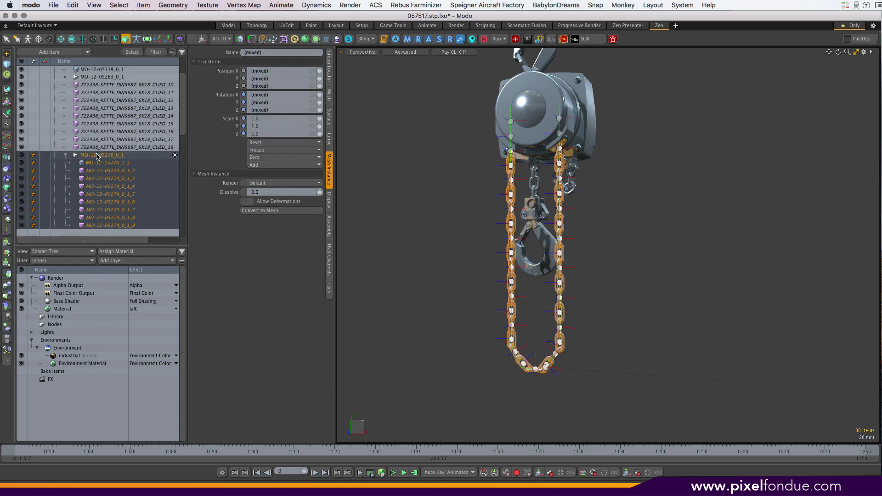
right_click(97, 156)
mouse_move(91, 218)
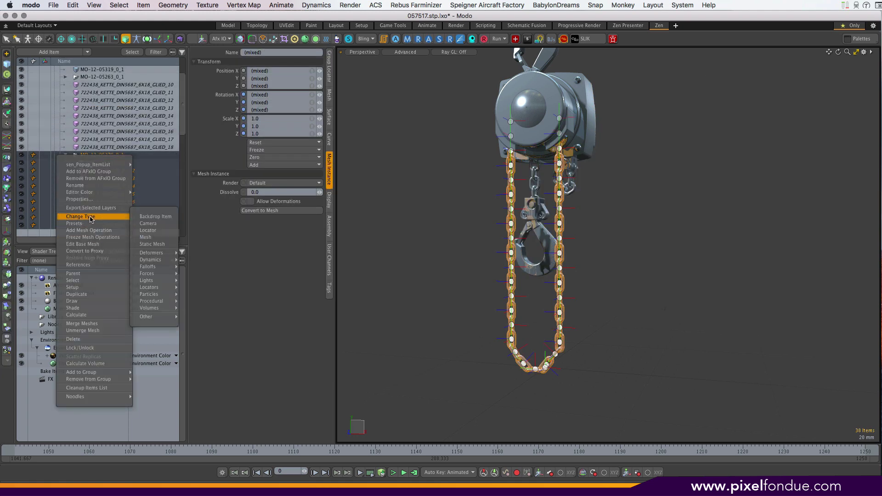
left_click(155, 237)
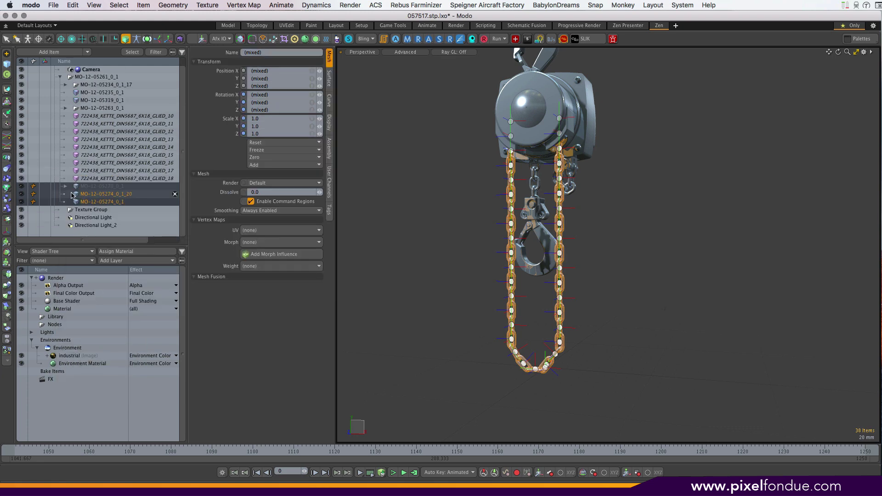
Undo the Change Type conversion of the chain links
key("super+c")
key("super+z")
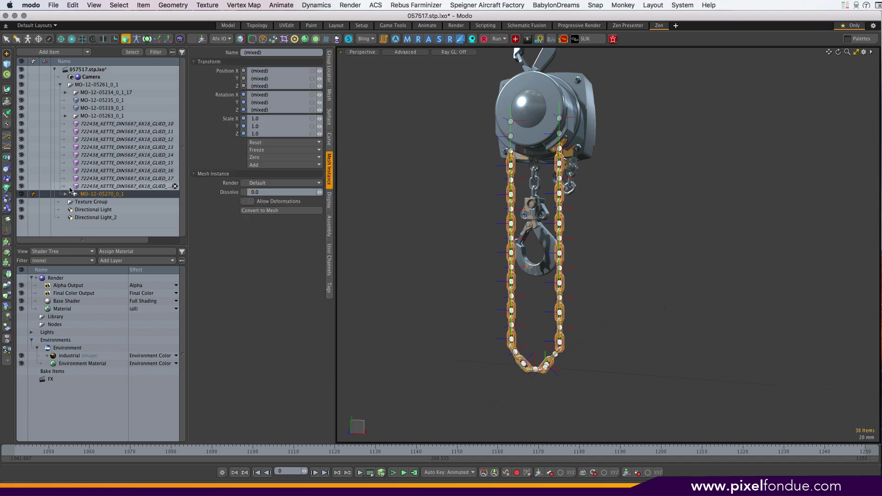
key("super+shift+z")
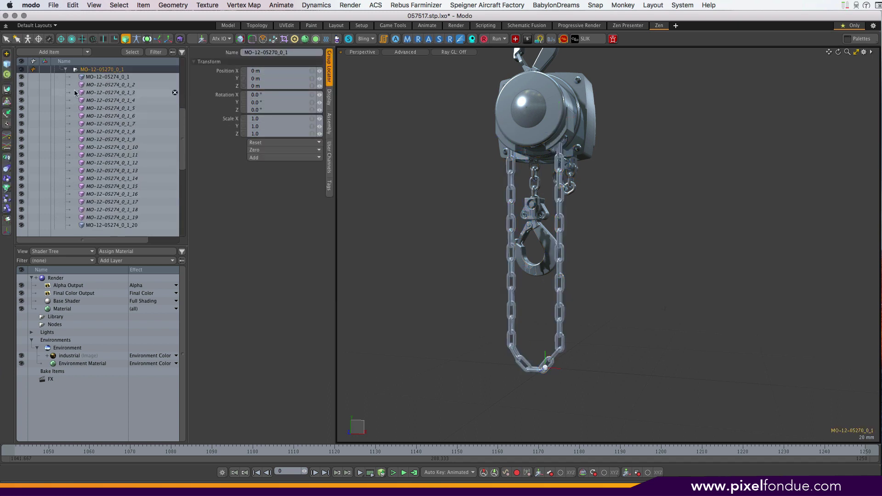
De-Instance the links in the chain group, dismiss the 35-instances report, and deselect
key("Down")
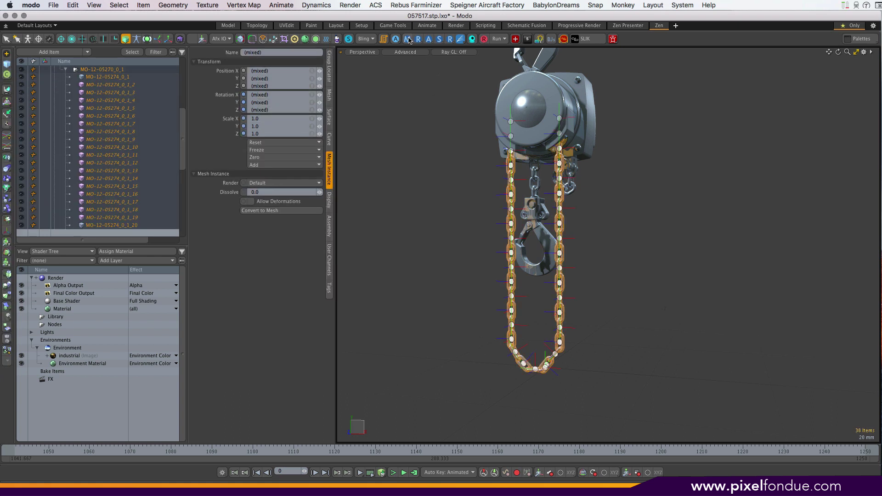
left_click(408, 40)
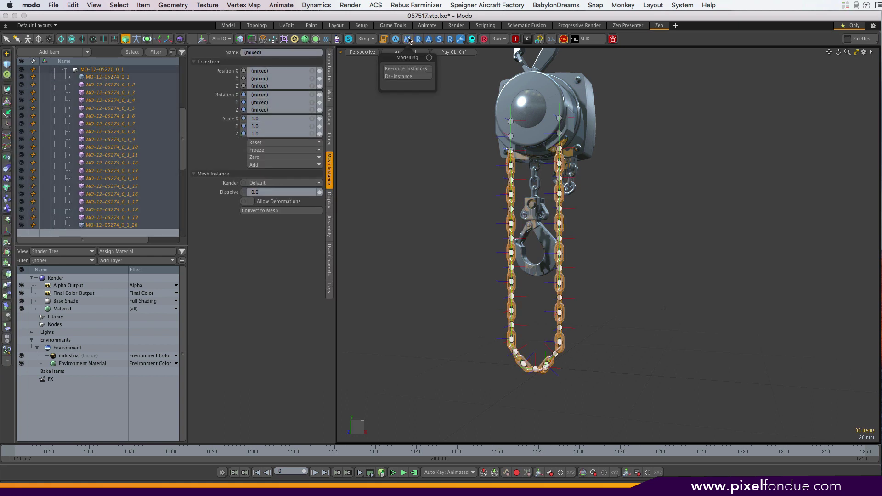
left_click(406, 77)
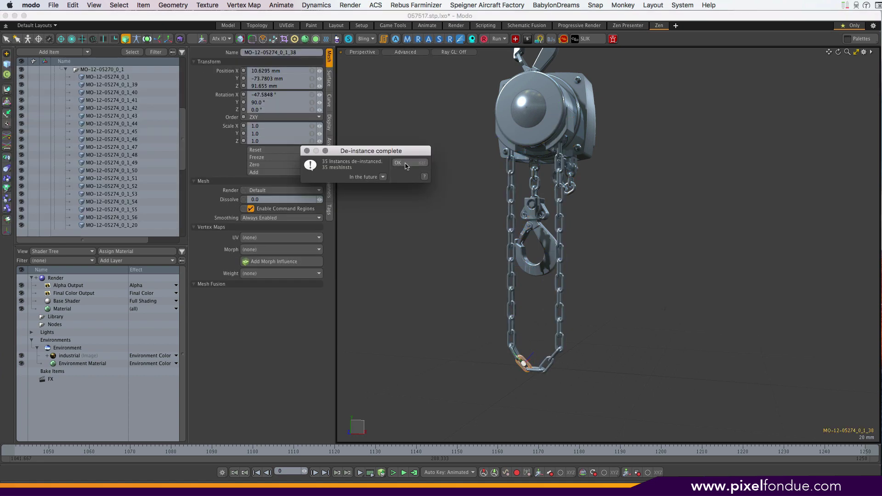
left_click(404, 163)
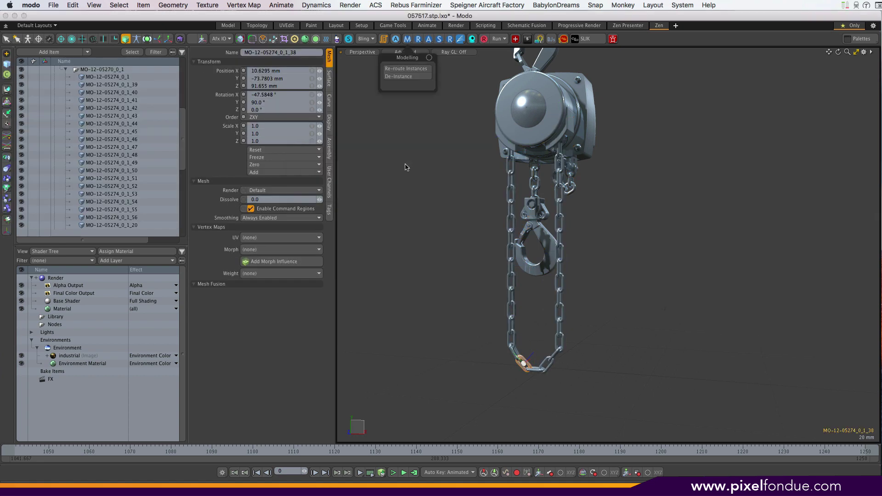
left_click(516, 298)
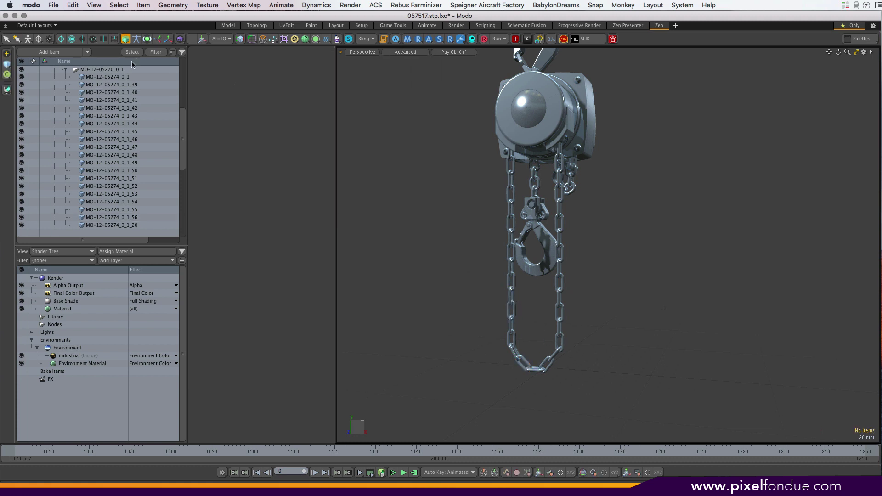
Undo three steps to revert the de-instancing and restore the instances
scroll(110, 147, "up", 4)
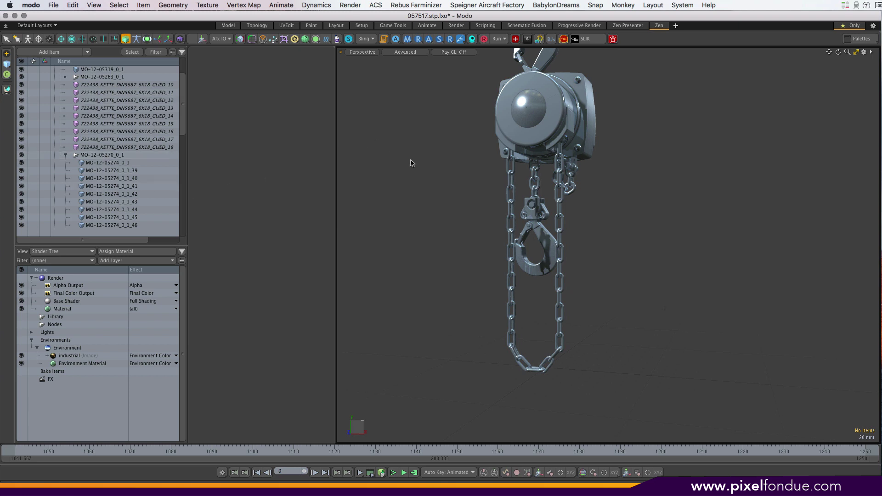
key("super+z")
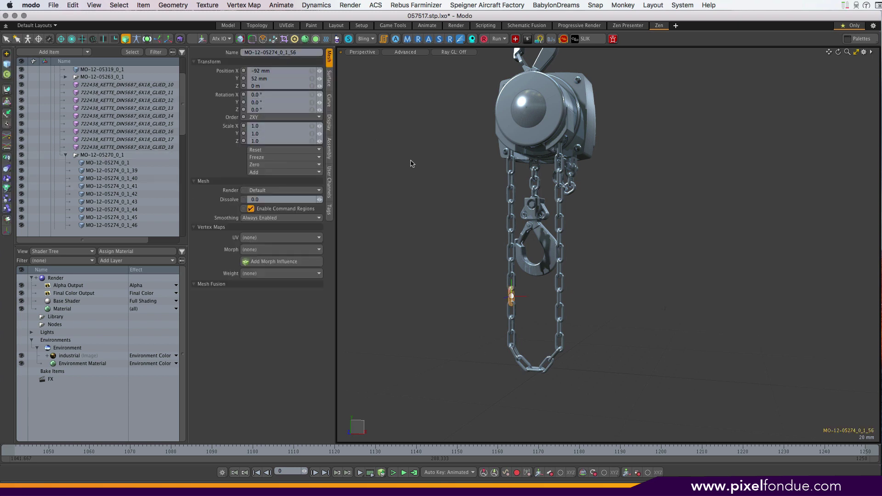
key("super+z")
key("super+z")
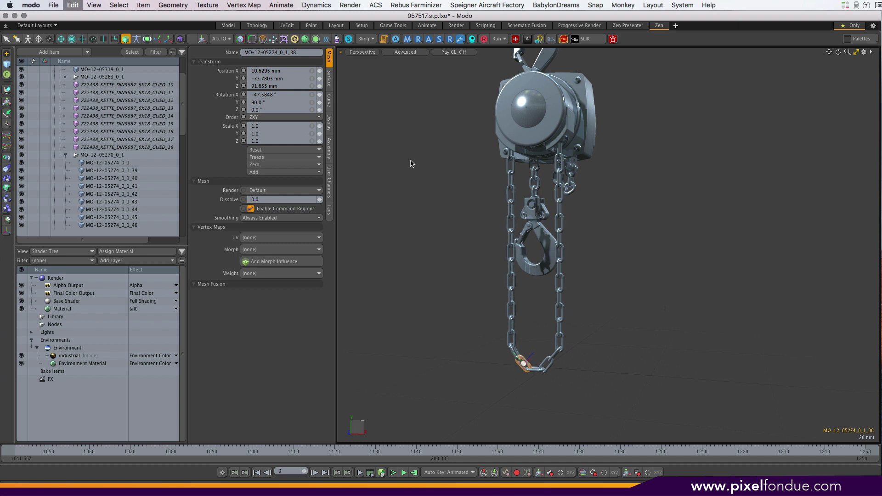
key("super+z")
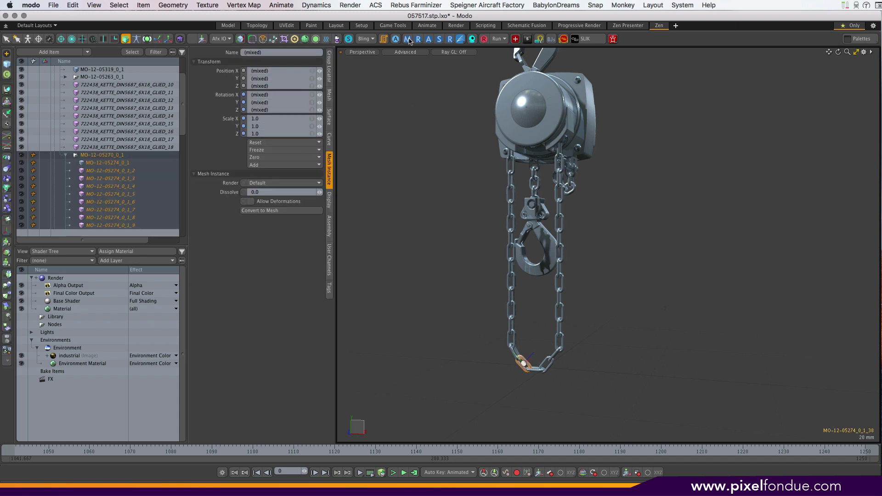
Clear the selection and add a Teapot primitive to the scene
left_click(409, 40)
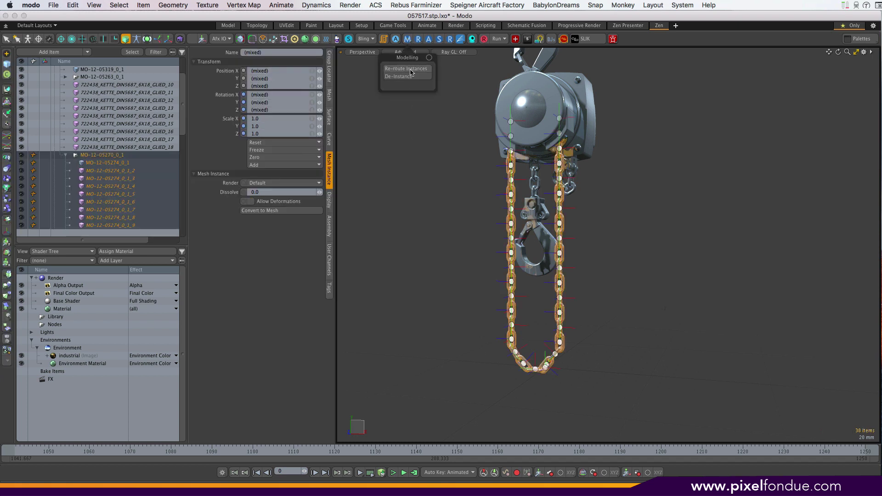
left_click(447, 248)
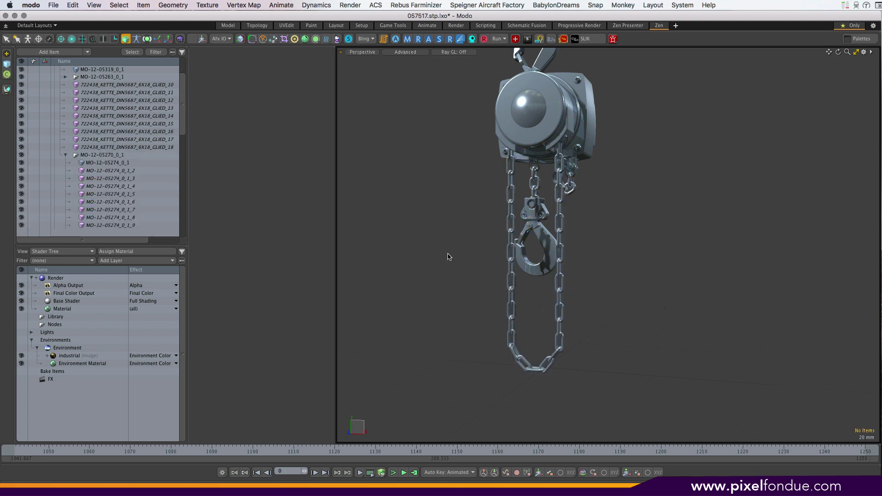
left_click(143, 5)
mouse_move(179, 75)
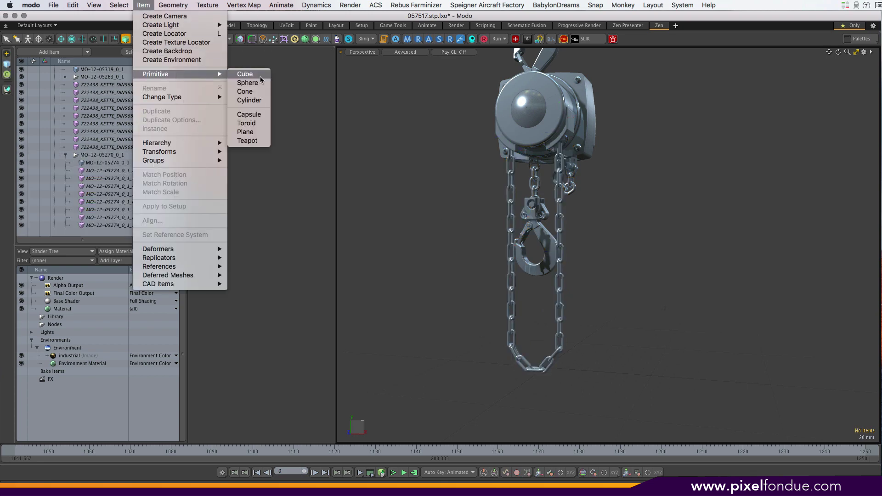
left_click(247, 140)
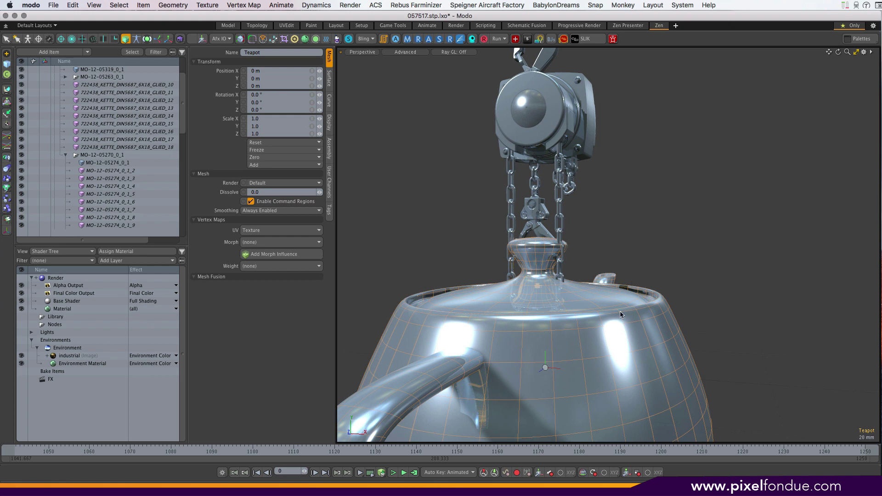
In Polygons mode, move the teapot down to the chain's bottom loop with the Transform tool
key("3")
key("y")
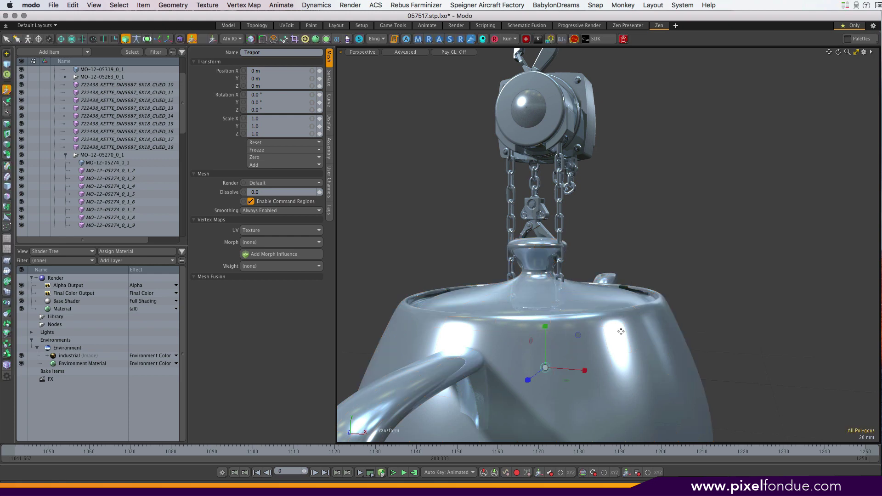
left_click_drag(546, 368, 497, 378)
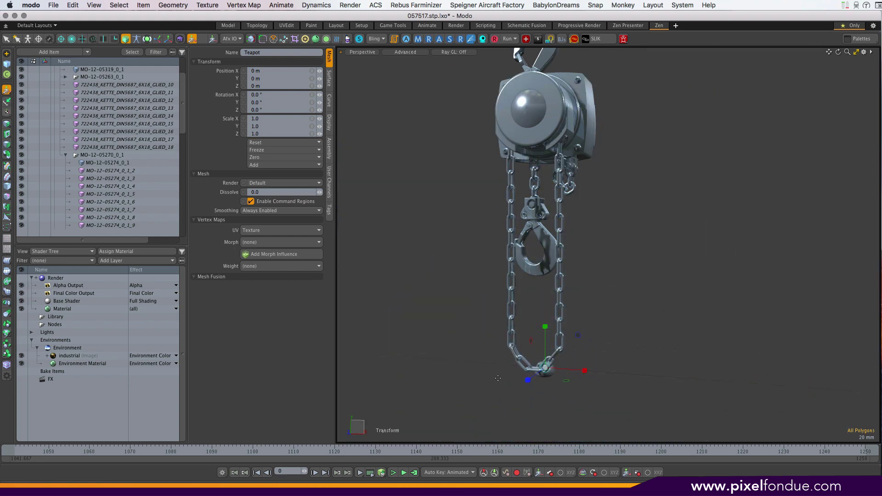
key("space")
Orbit to a side angle and lasso-select the lower chain links
left_click_drag(577, 370, 564, 368, "alt")
scroll(564, 368, "up", 4)
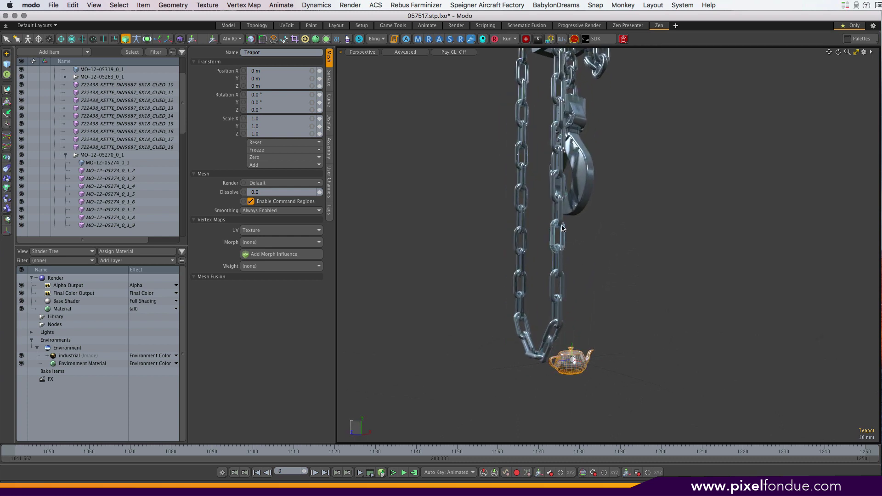
mouse_move(502, 239)
right_mouse_down()
mouse_move(522, 359)
mouse_move(546, 368)
mouse_move(580, 287)
mouse_move(503, 240)
right_mouse_up()
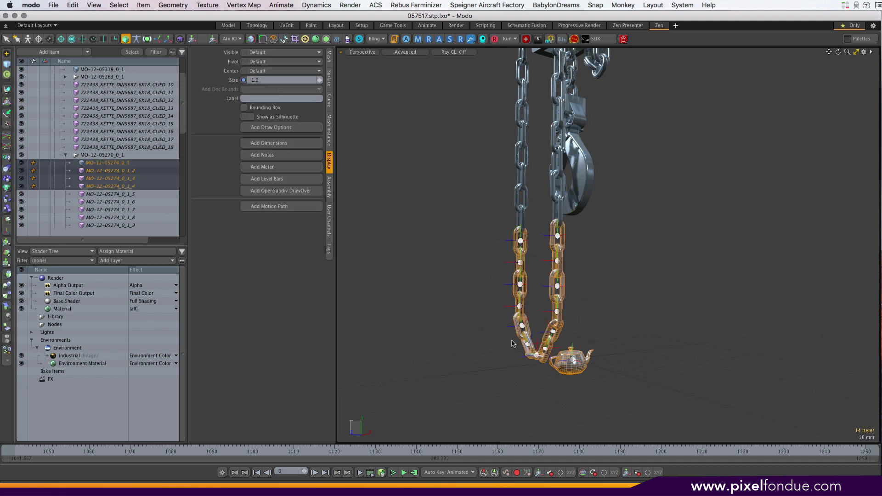
Deselect the teapot and MO-12-05274_0_1, then re-route the links' instances to Teapot
left_click(575, 365, "ctrl")
left_click(117, 164, "ctrl")
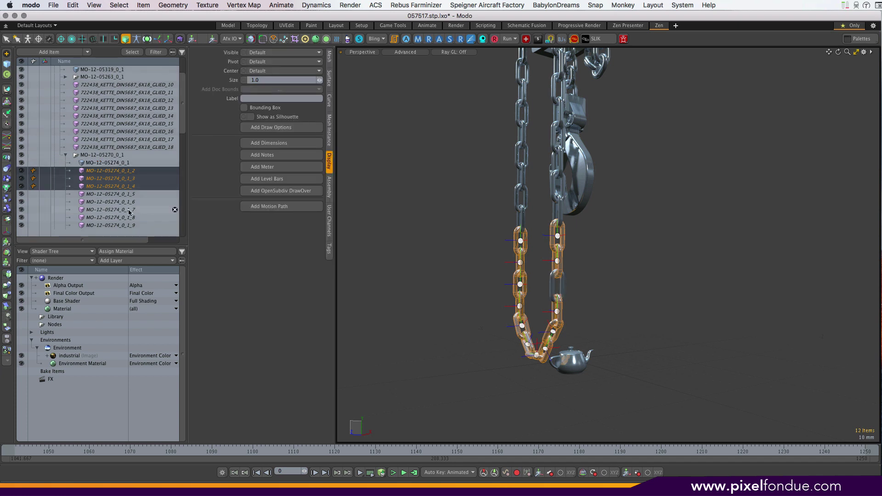
left_click(417, 39)
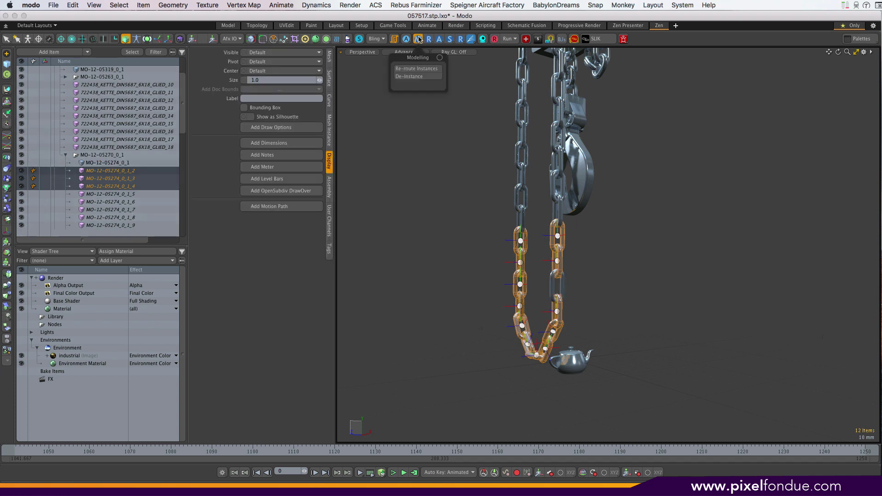
left_click(416, 69)
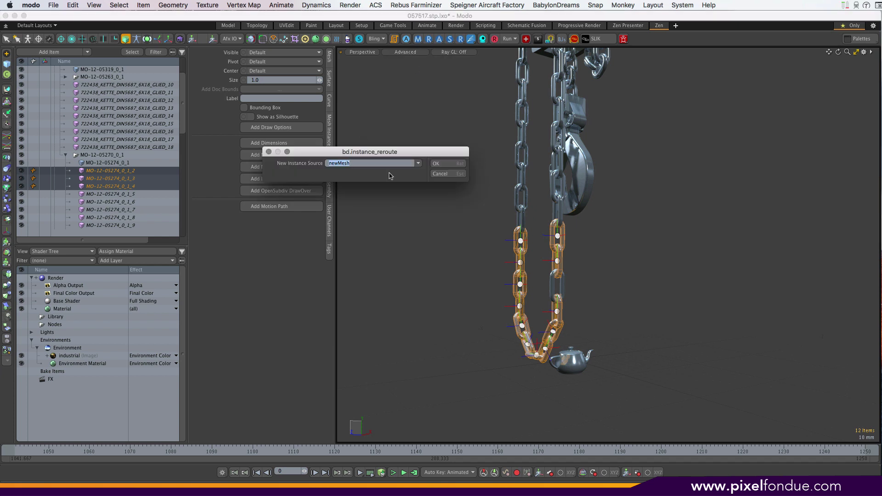
left_click(418, 163)
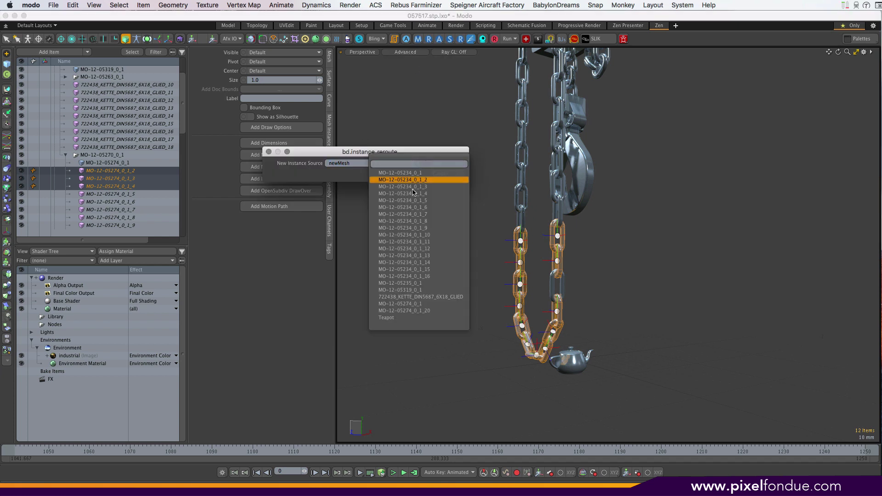
left_click(394, 318)
left_click(448, 165)
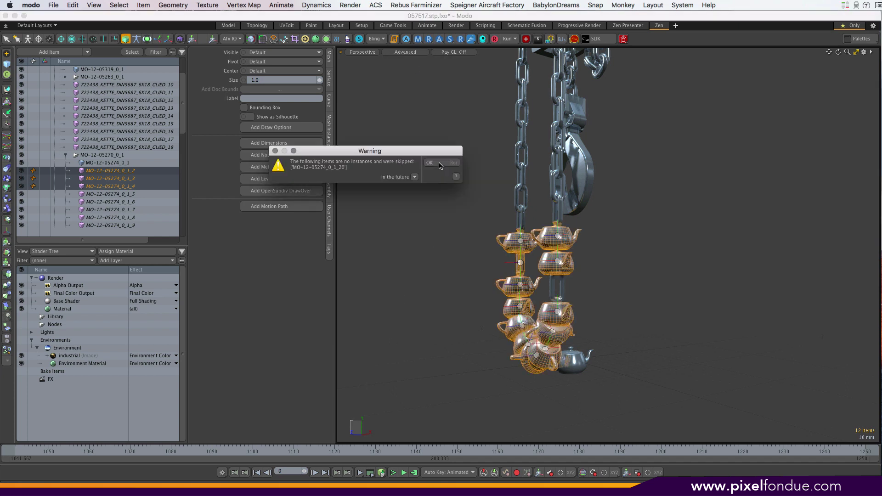
left_click(440, 165)
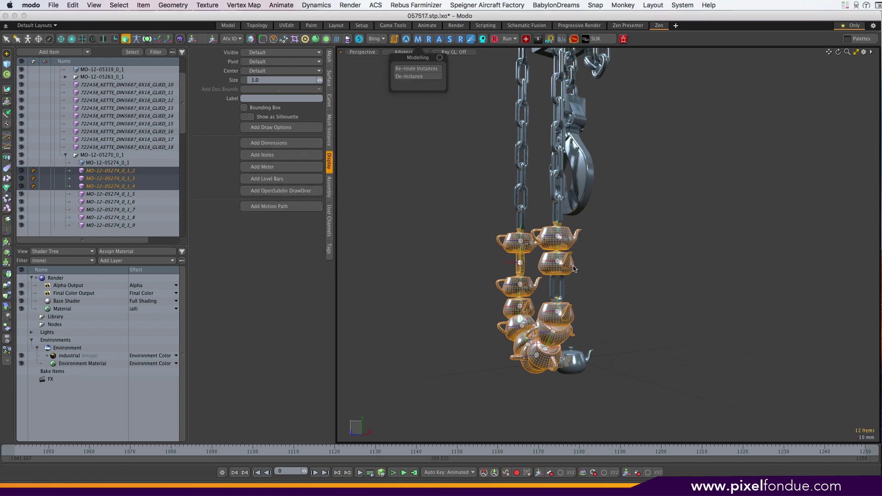
left_click_drag(578, 280, 429, 276, "alt")
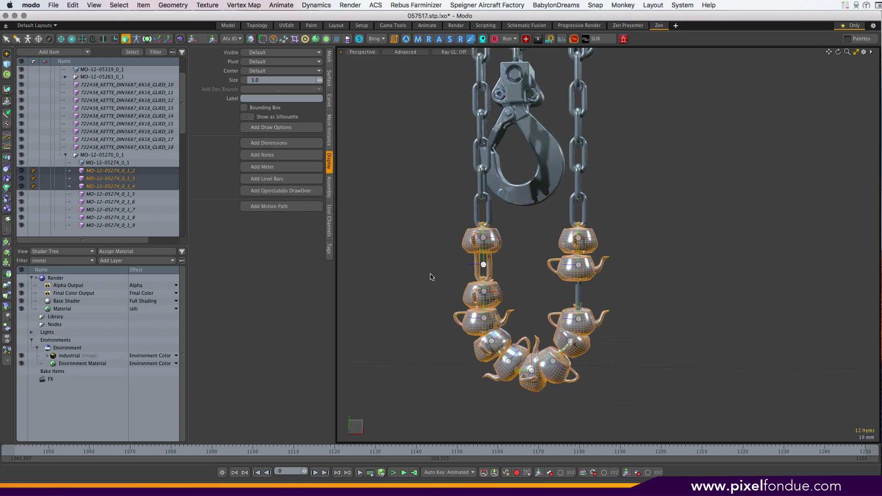
Try Re-route Instances with only MO-12-05274_0_1_20 selected and dismiss the no-instances error
left_click(490, 269)
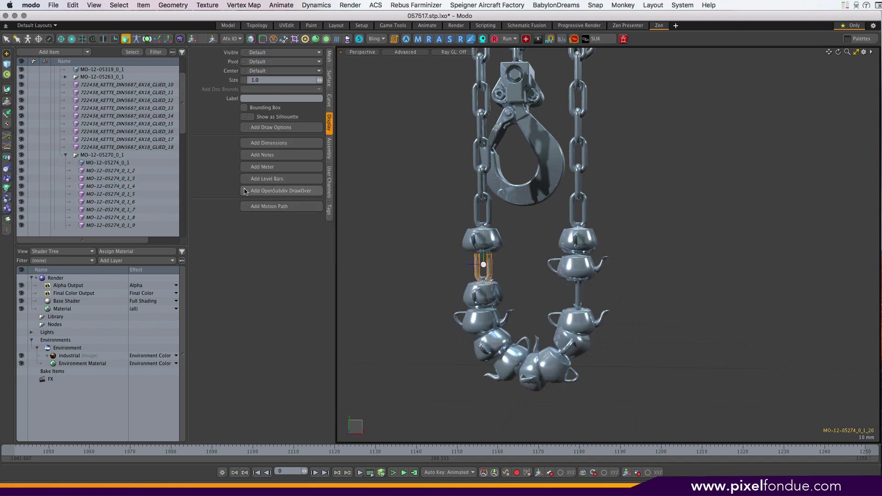
left_click(418, 38)
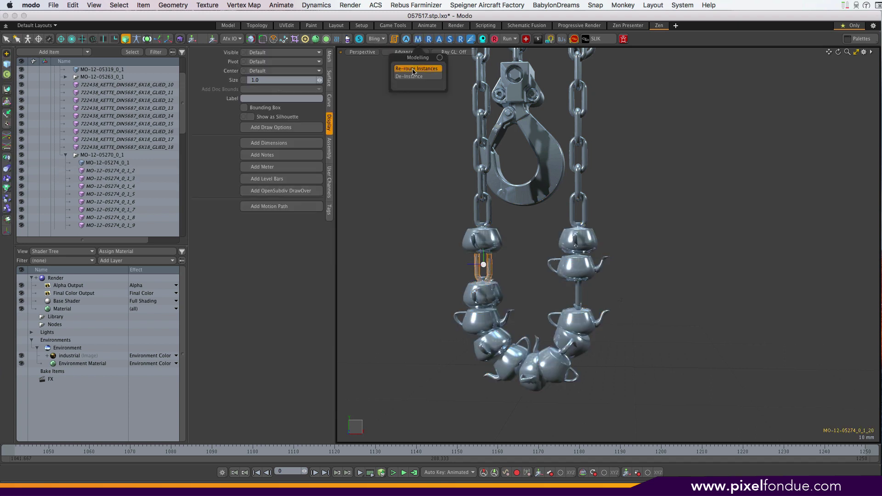
left_click(414, 70)
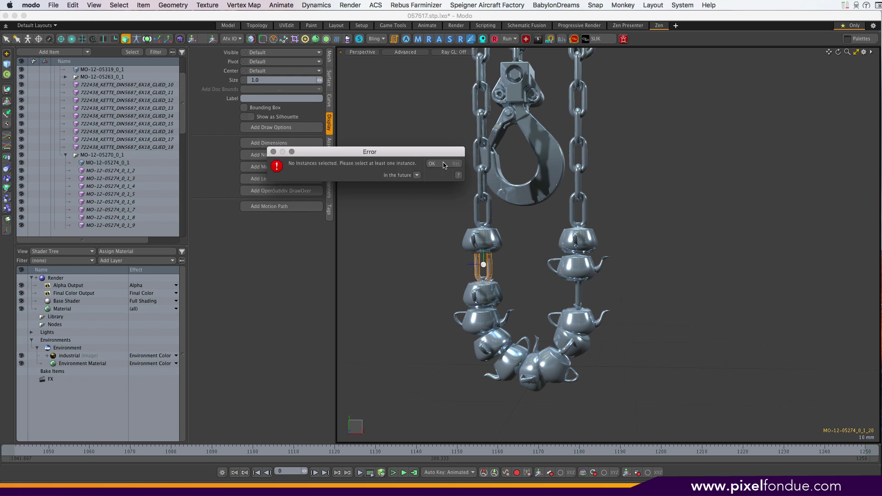
left_click(432, 164)
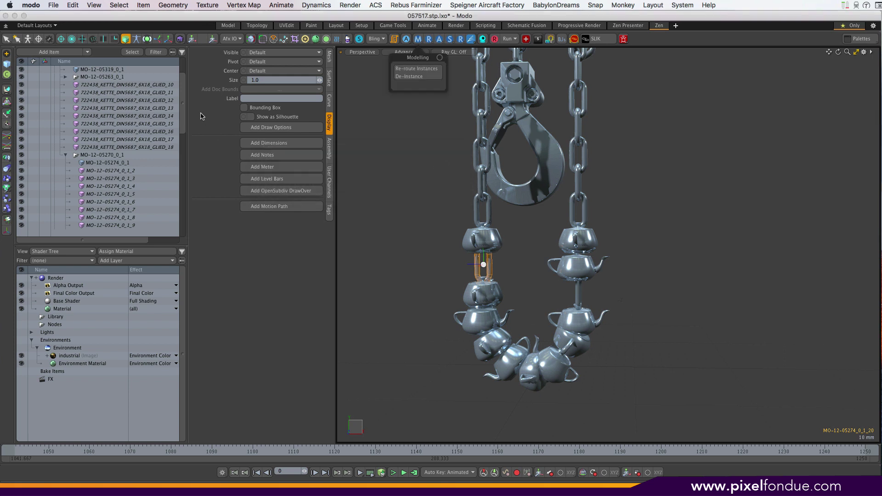
Undo three times to turn the teapots back into chain links and restore the earlier selection
scroll(186, 211, "down", 9)
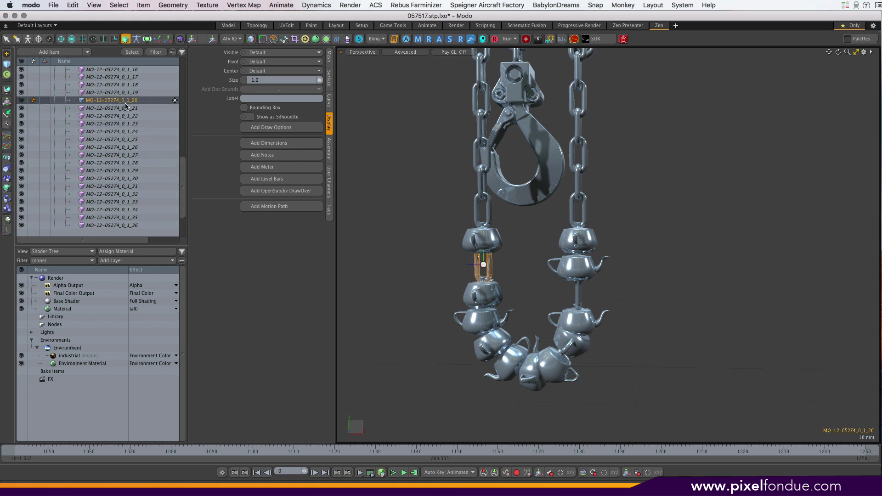
left_click_drag(424, 284, 543, 278, "alt")
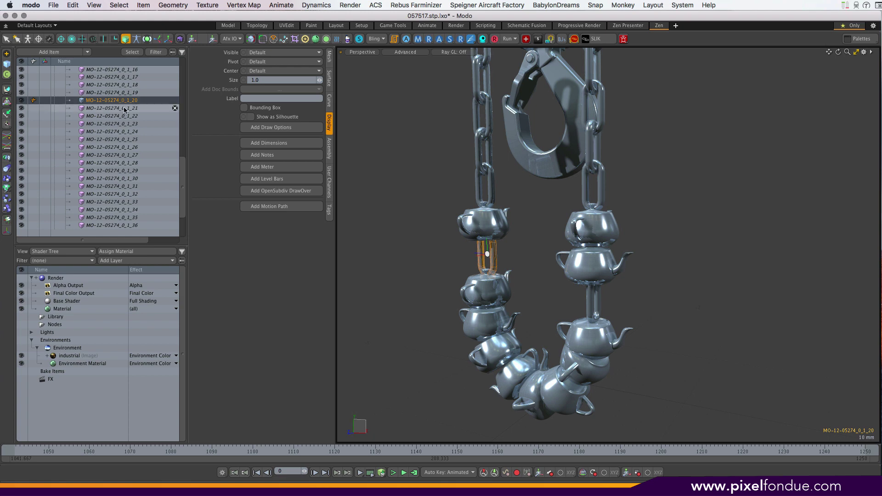
key("super+z")
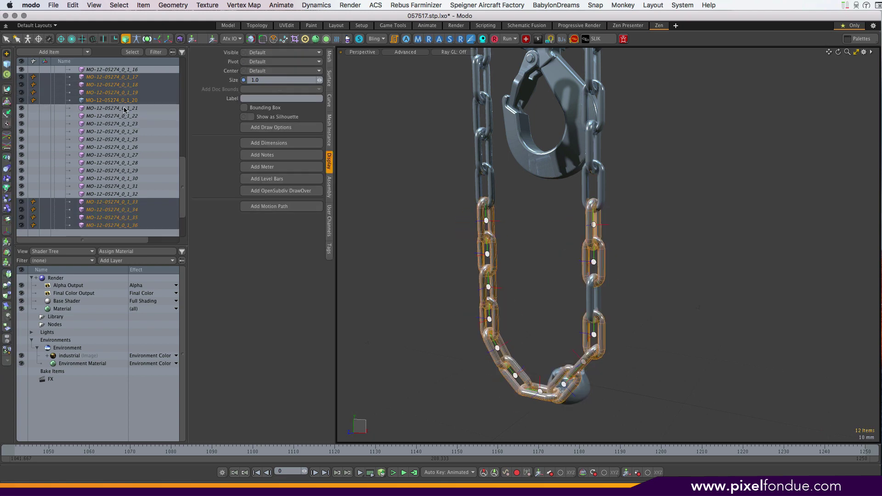
key("super+z")
key("super+z")
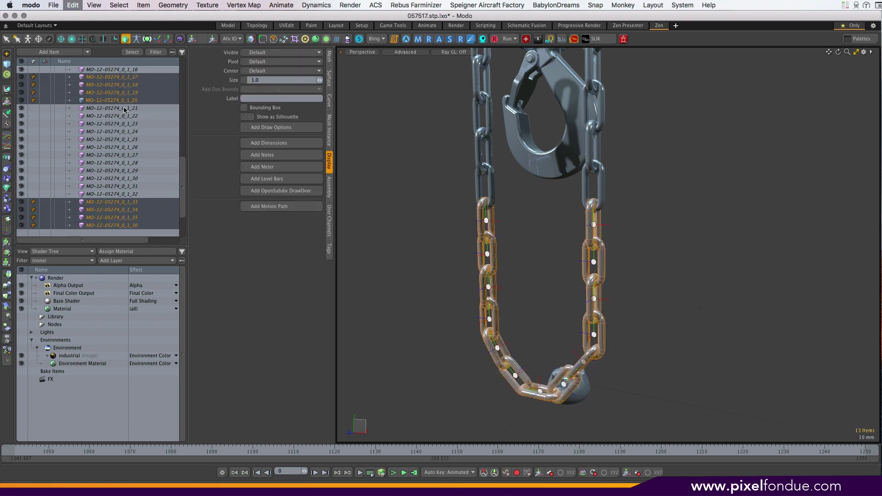
key("super+z")
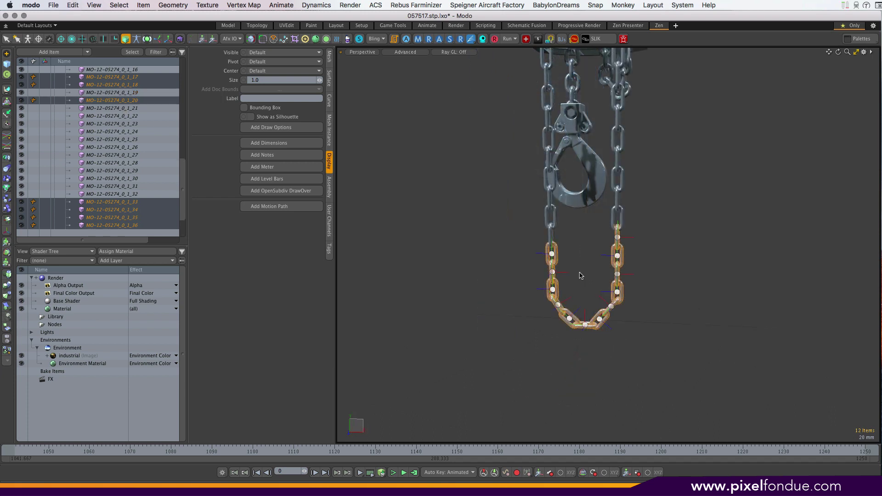
Start Record GL from the animation palette, keeping the resolution at 100%
left_click(439, 39)
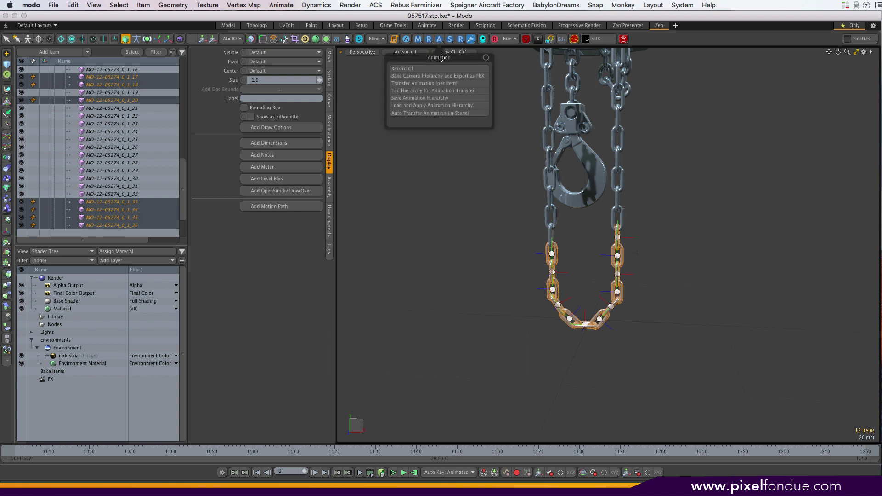
left_click_drag(442, 58, 499, 136)
left_click(378, 111)
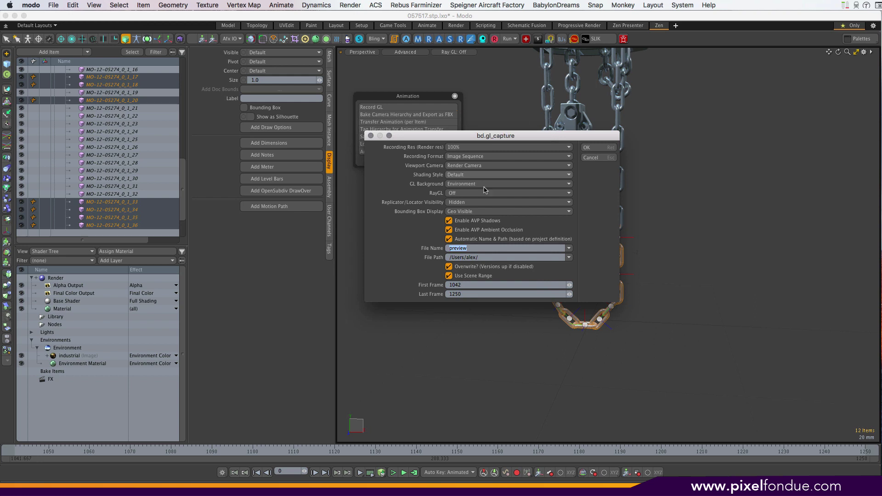
left_click(482, 148)
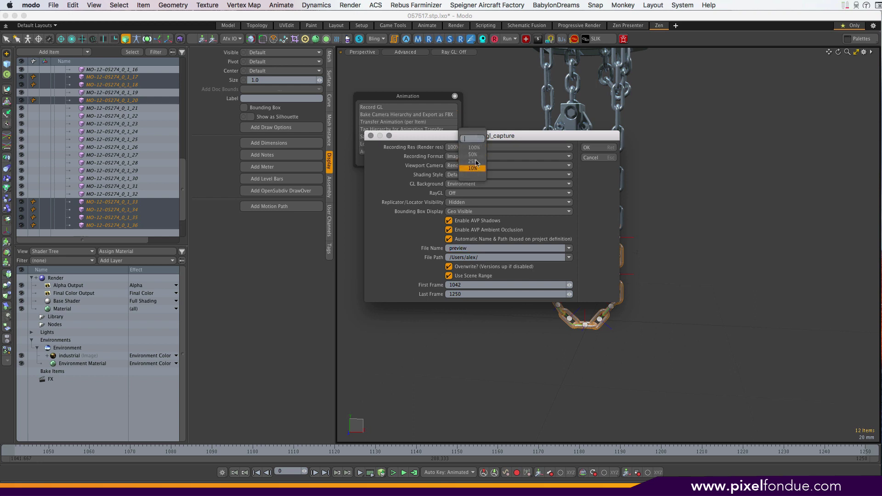
left_click(474, 149)
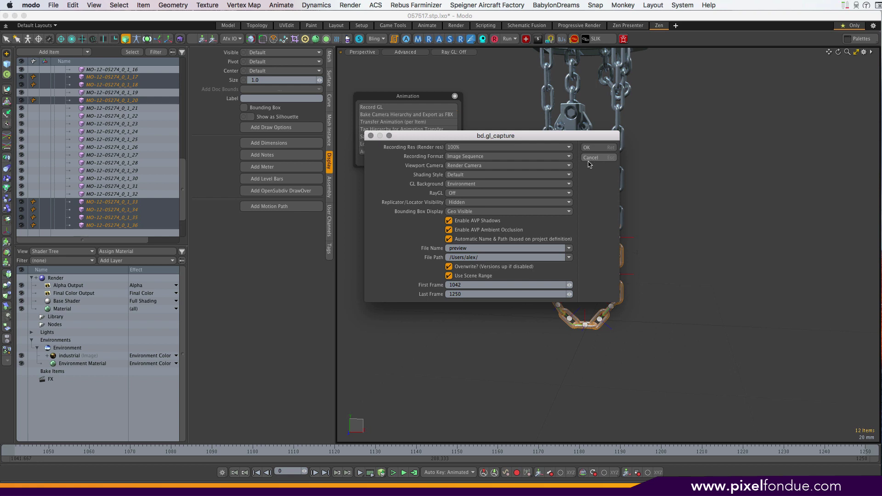
Review format and camera choices, keeping Default shading and an Environment GL background
left_click(559, 157)
left_click(563, 166)
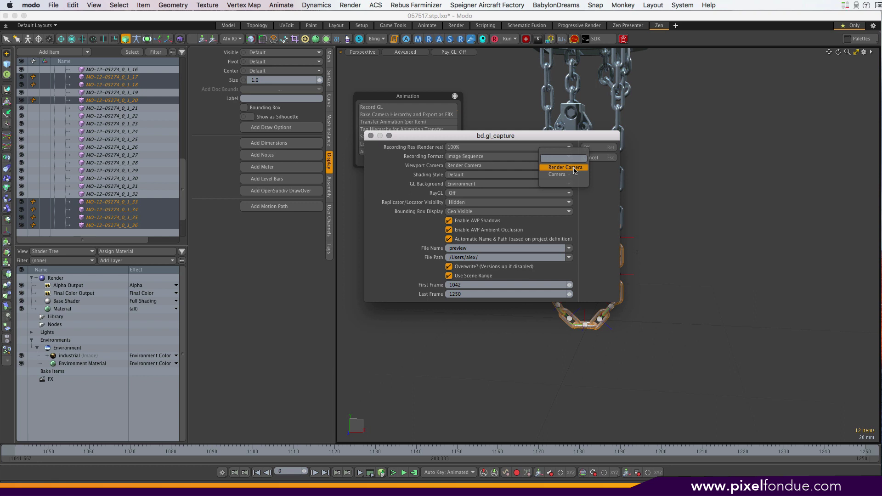
left_click(479, 177)
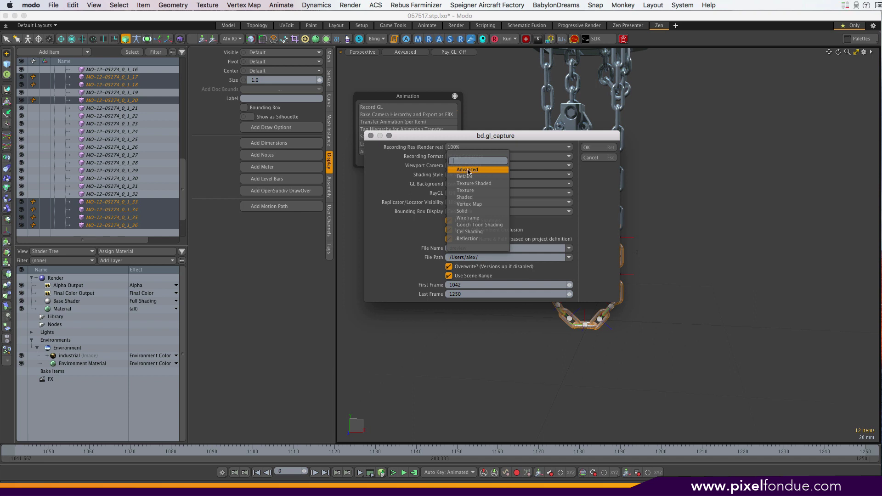
left_click(465, 177)
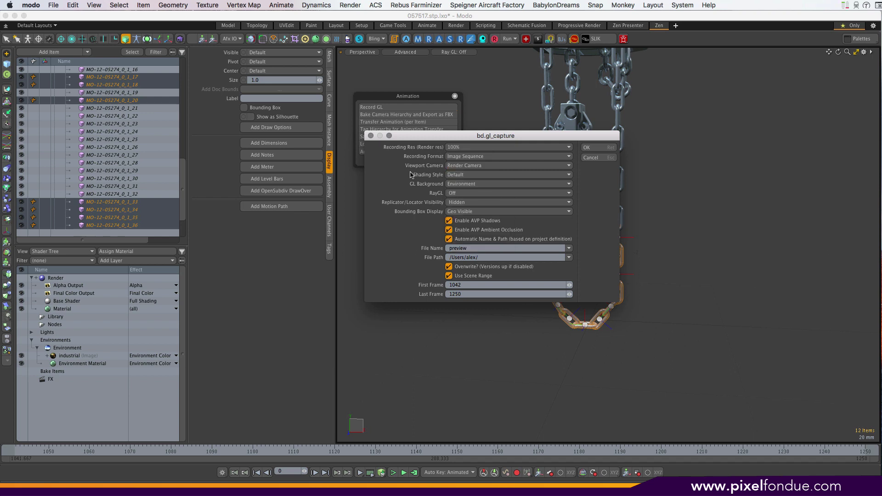
left_click(479, 183)
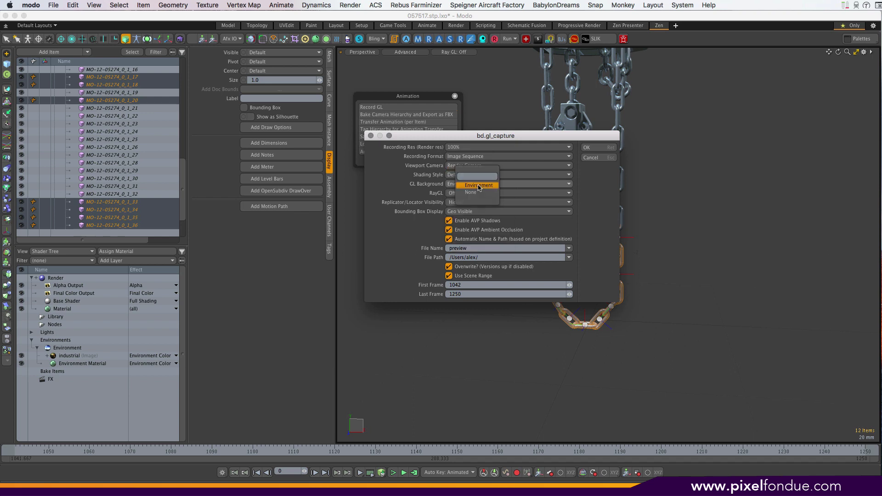
left_click(417, 194)
Leave RayGL Off, hide replicators and locators, and open the Bounding Box Display choices
left_click(462, 193)
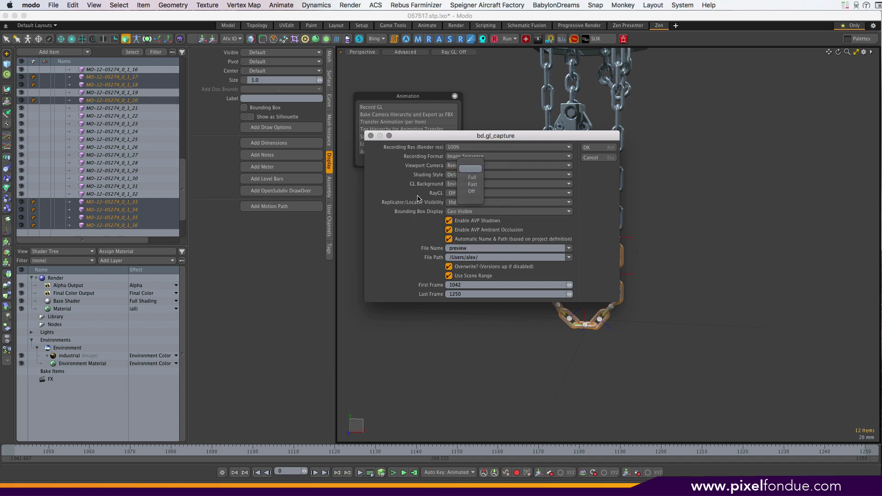
left_click(432, 199)
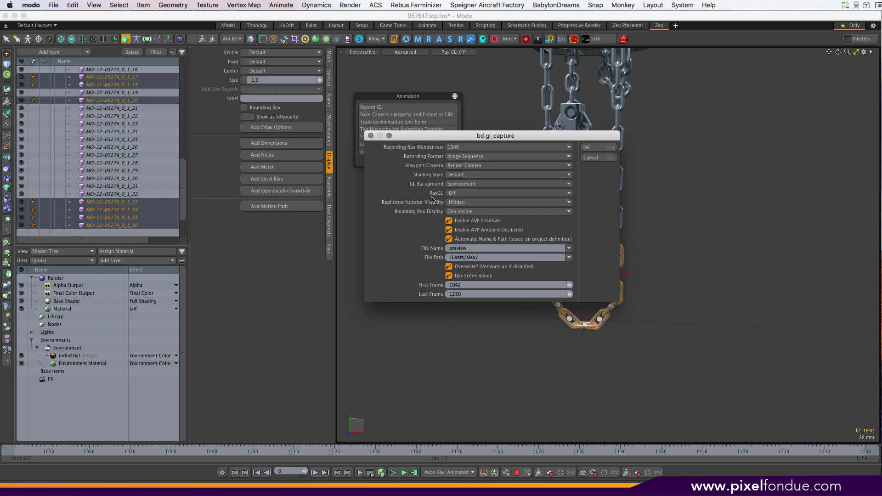
left_click(460, 202)
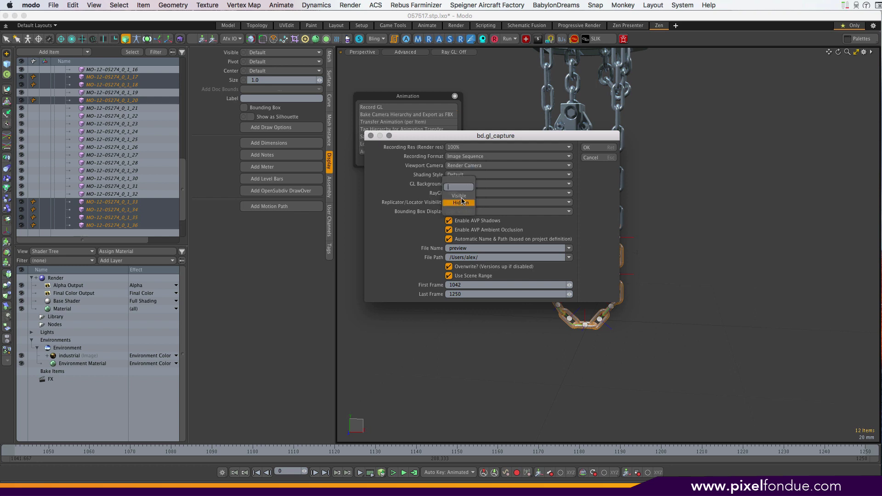
left_click(462, 202)
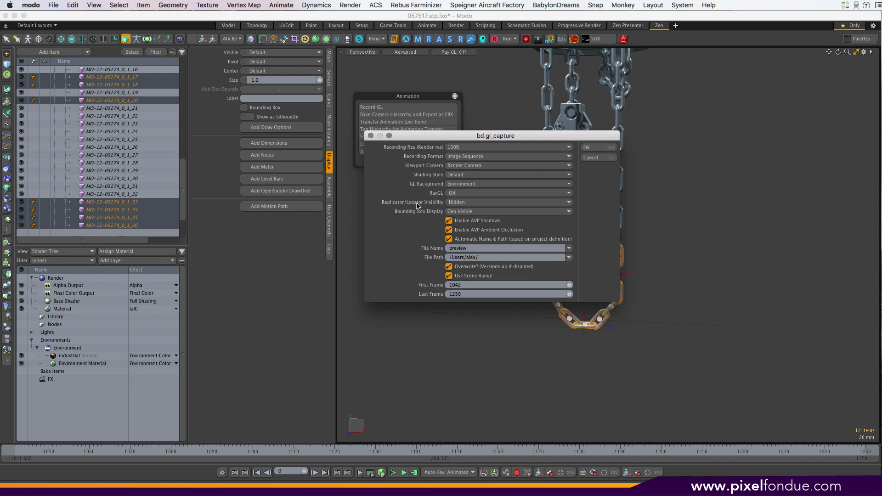
left_click(458, 212)
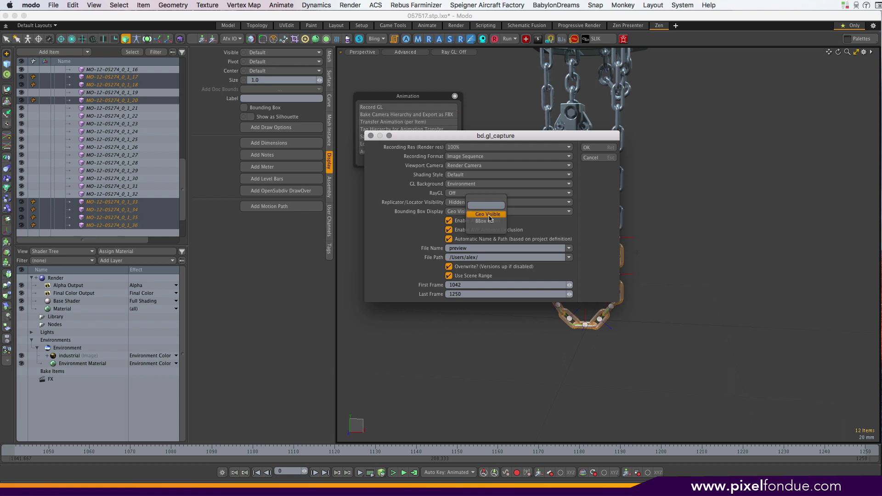
In bd.gl_capture, keep Geo Visible and uncheck Automatic Name & Path and Overwrite?
left_click(489, 217)
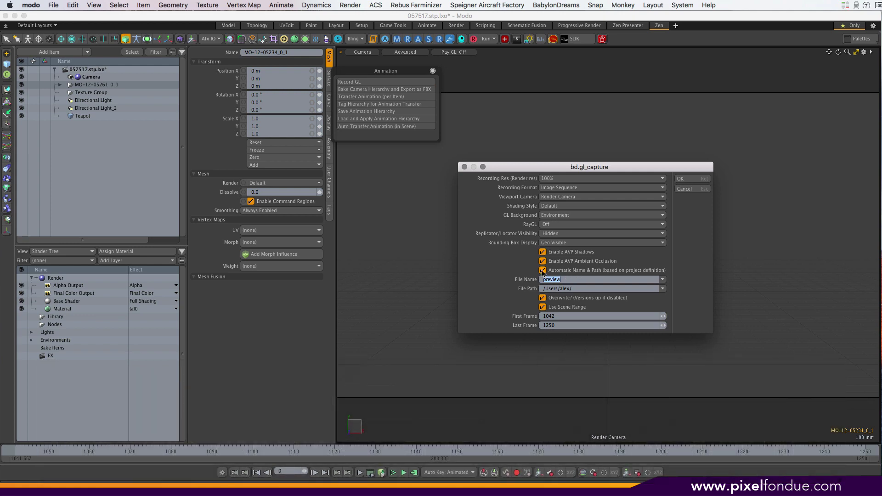
left_click(543, 270)
left_click(543, 299)
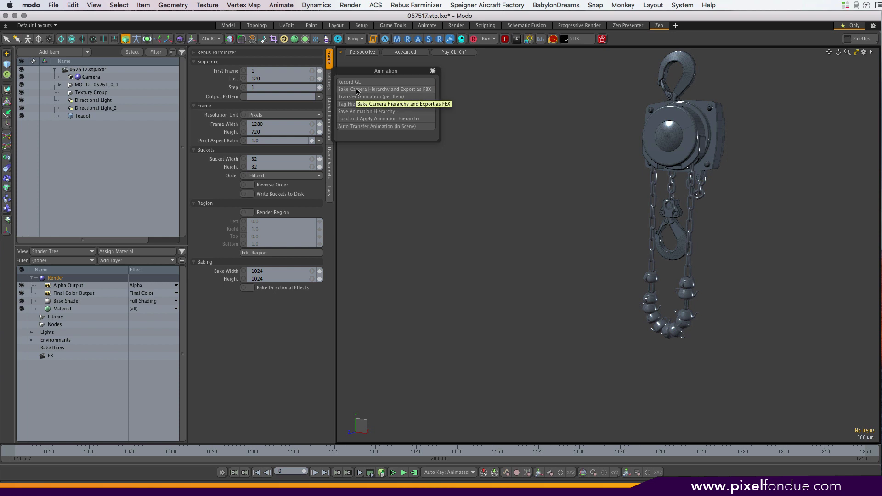
Add the AnimCam rig preset from the Preset Browser's Assemblies > Cameras
key("ctrl+tab")
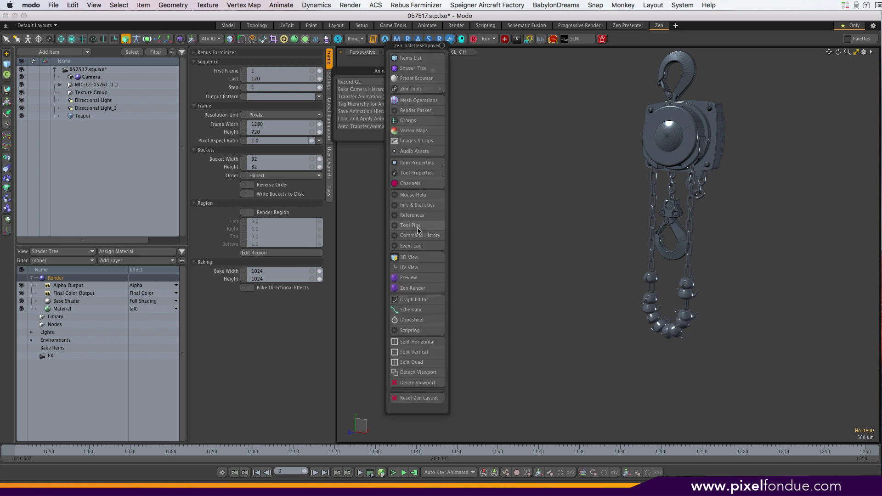
left_click(410, 79)
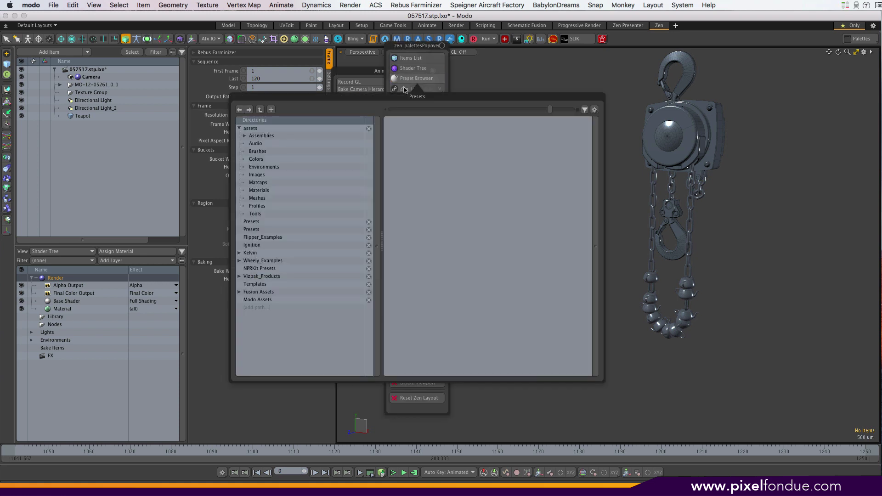
left_click(245, 135)
left_click(264, 151)
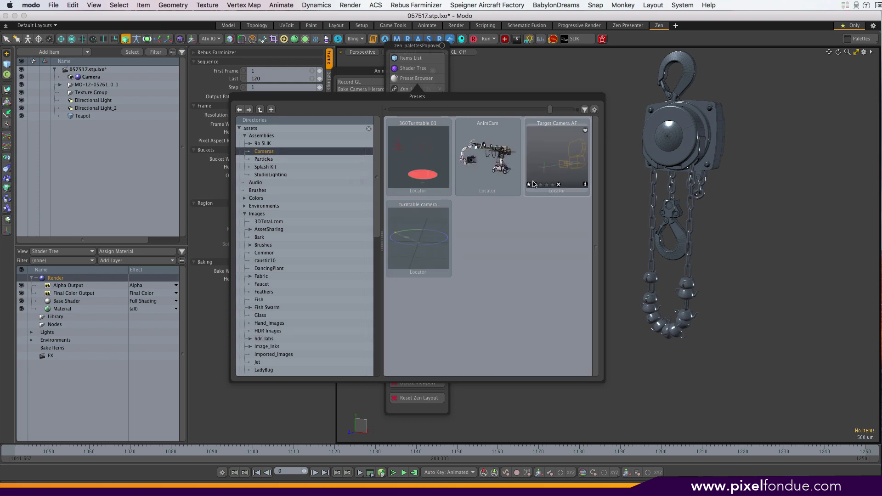
double_click(493, 160)
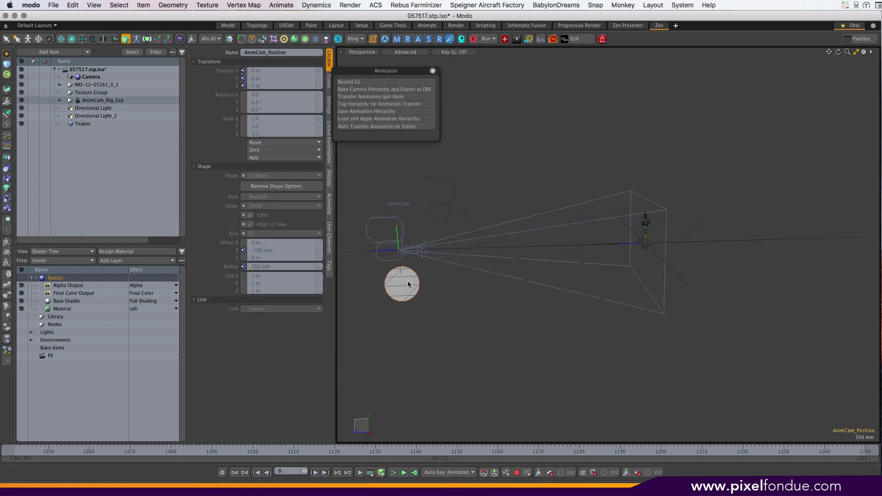
Swing the rig slightly on X, then expand AnimCam_Rig_Grp and select the AnimCam camera
left_click(411, 281)
left_click_drag(421, 175, 759, 150)
left_click_drag(753, 262, 701, 259)
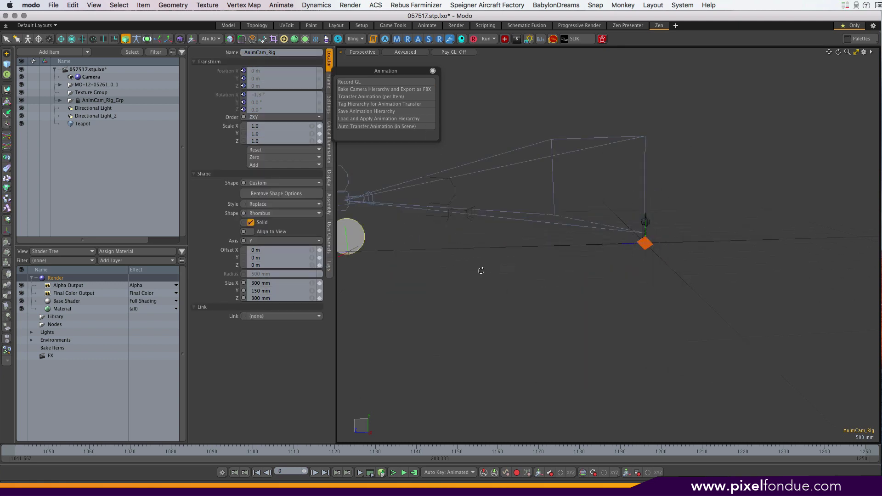
left_click(60, 101)
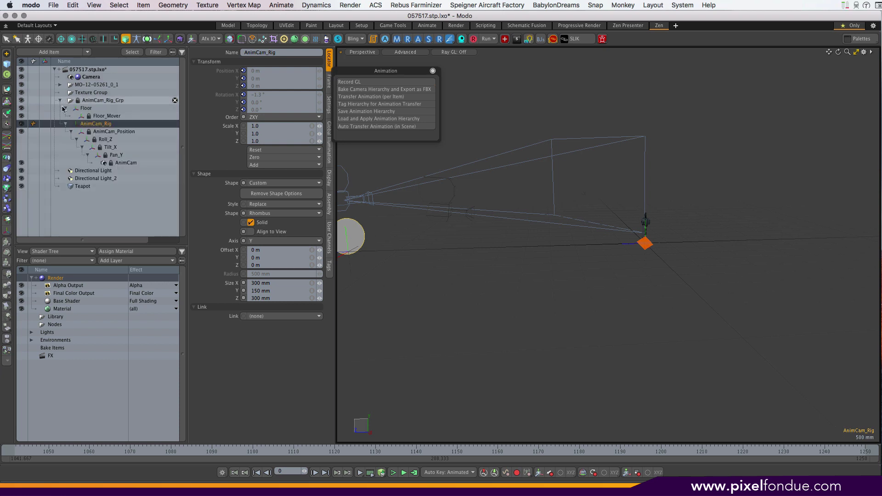
left_click(123, 165)
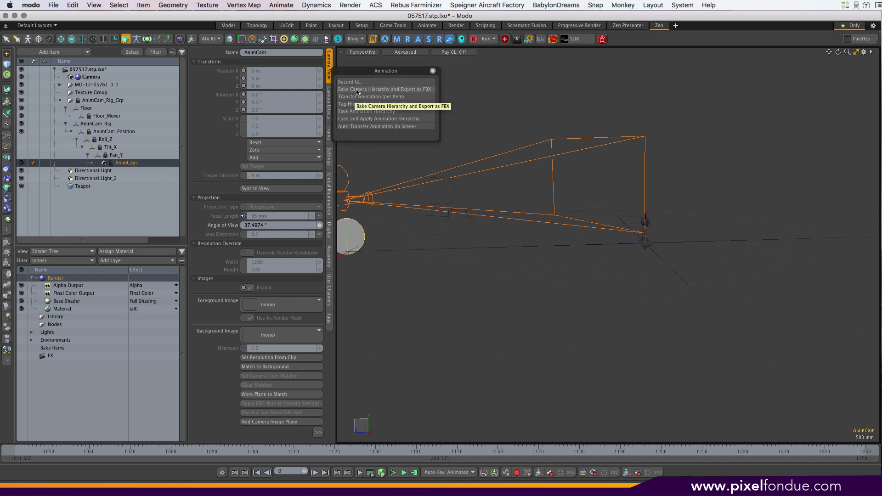
Bake the camera hierarchy into 057517.stp_bakeCam and transfer the rig animation per item
left_click(385, 90)
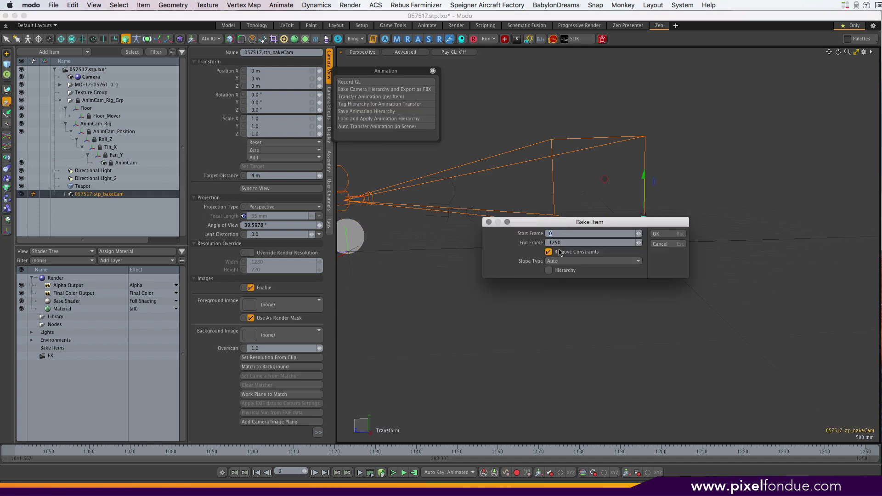
left_click(664, 247)
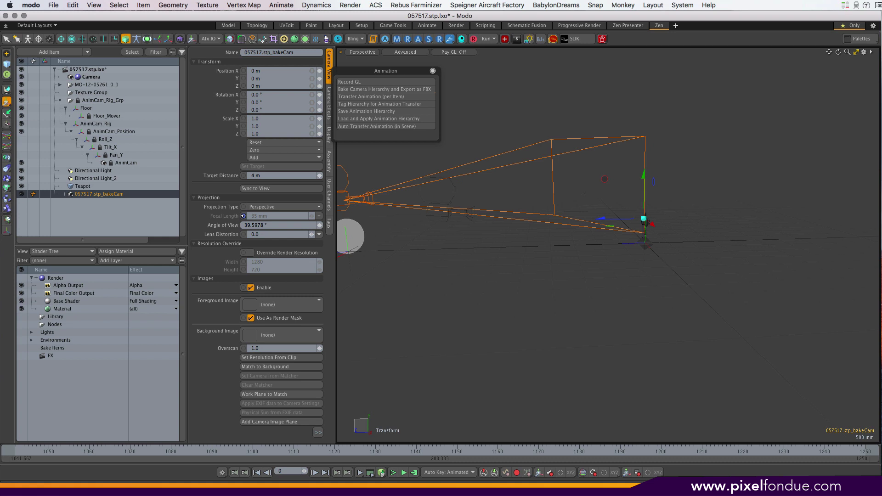
left_click(367, 97)
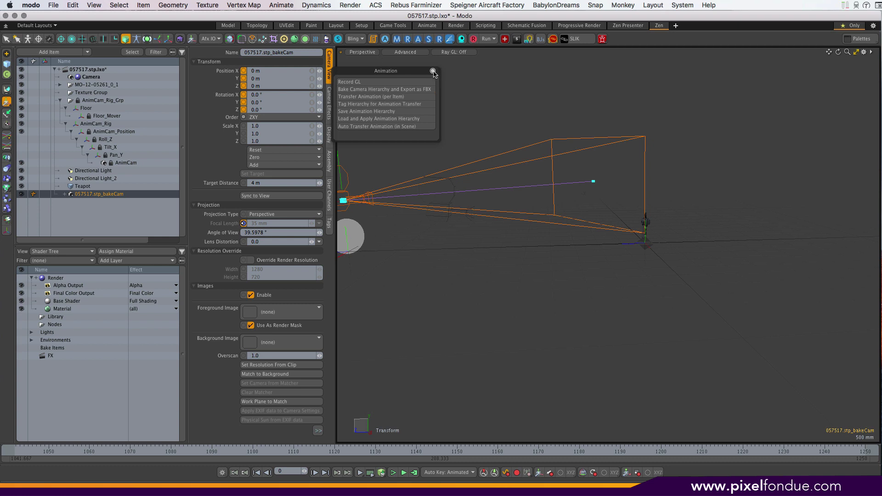
Replace the Animation tools popup with the Shading scripts palette, placed higher on screen
left_click(433, 72)
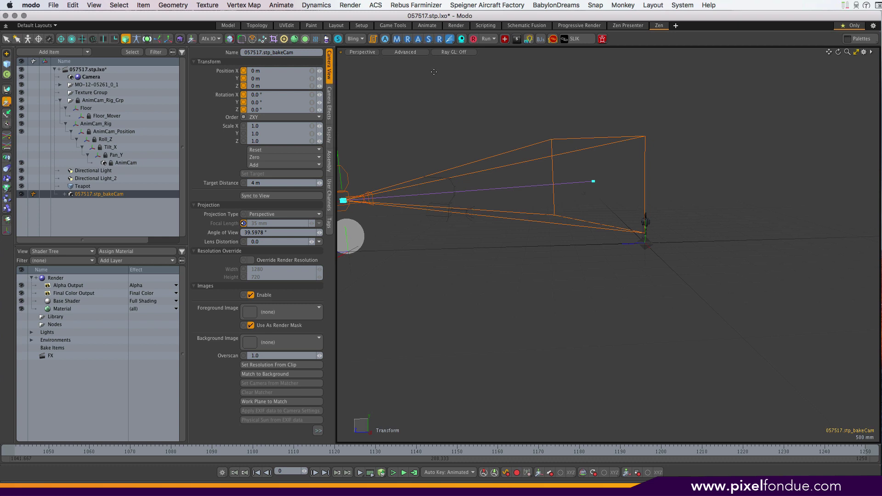
left_click(430, 39)
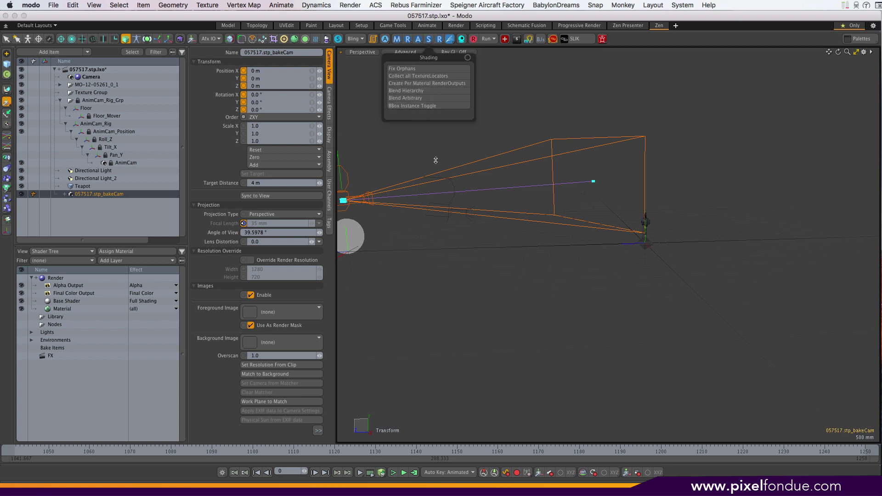
left_click(593, 273)
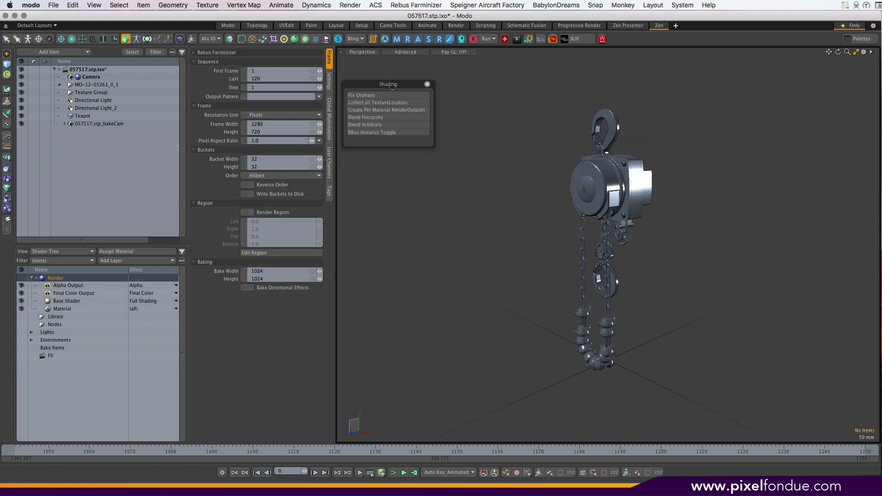
left_click_drag(388, 86, 391, 69)
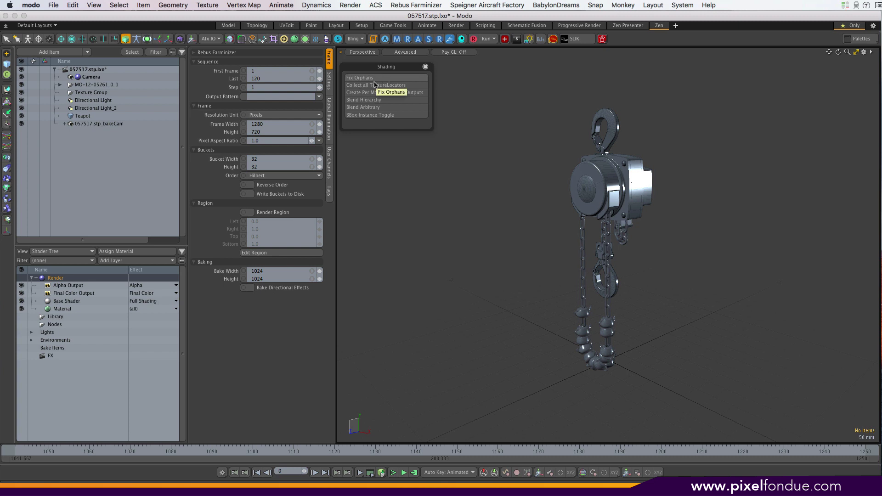
Add a Peel panels texture layer, then delete it and the Environment Material
left_click(134, 263)
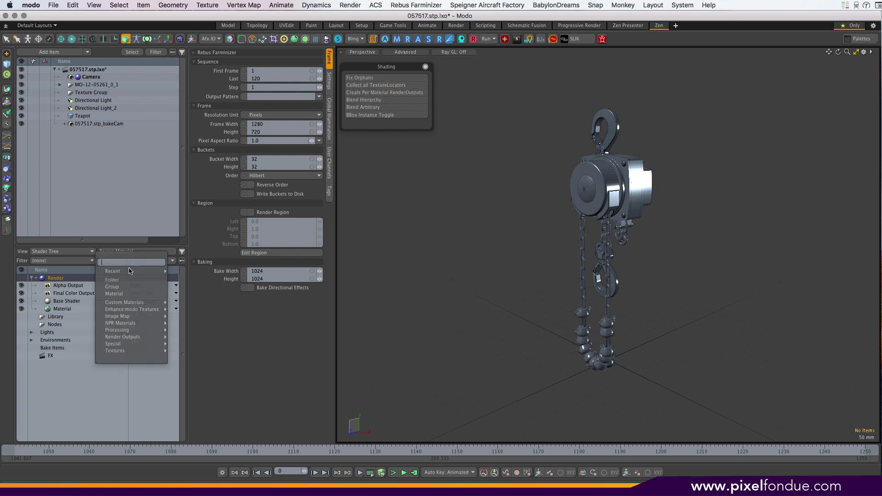
mouse_move(127, 317)
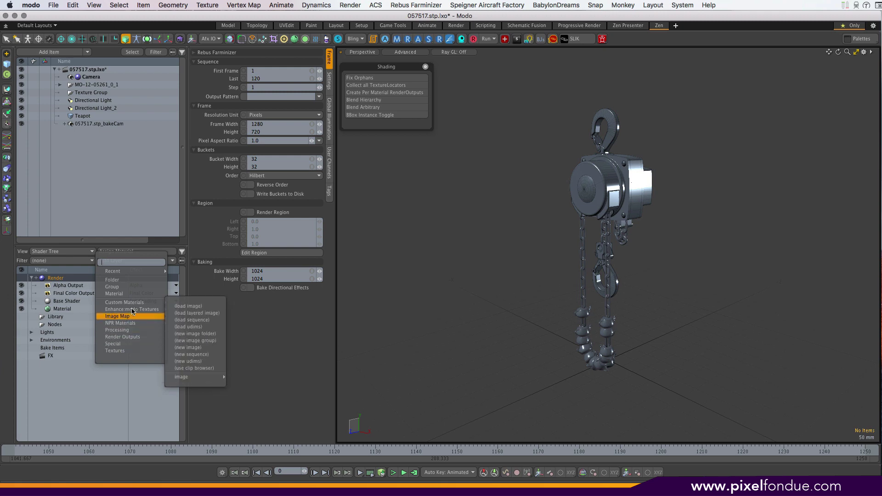
mouse_move(184, 327)
left_click(234, 329)
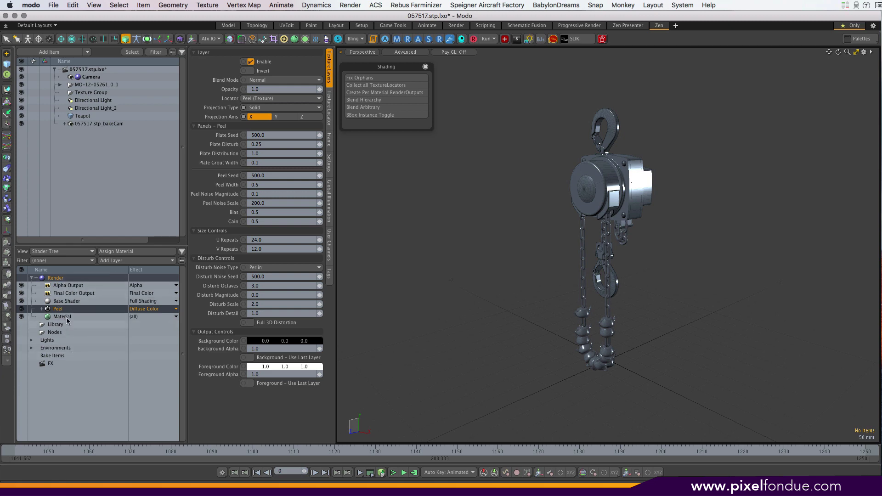
key("Delete")
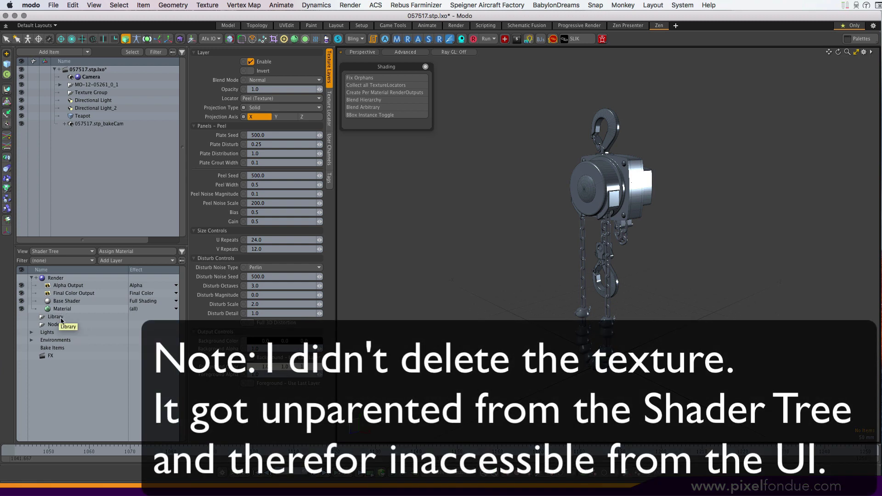
left_click(33, 341)
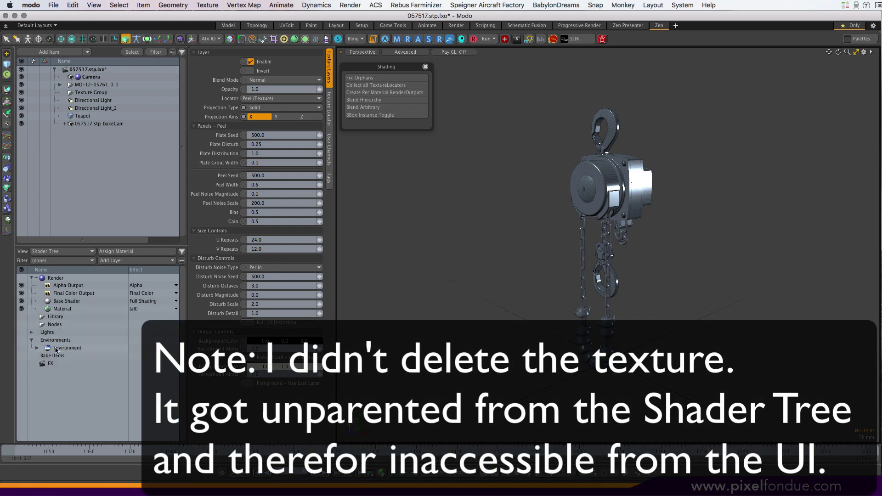
left_click(37, 348)
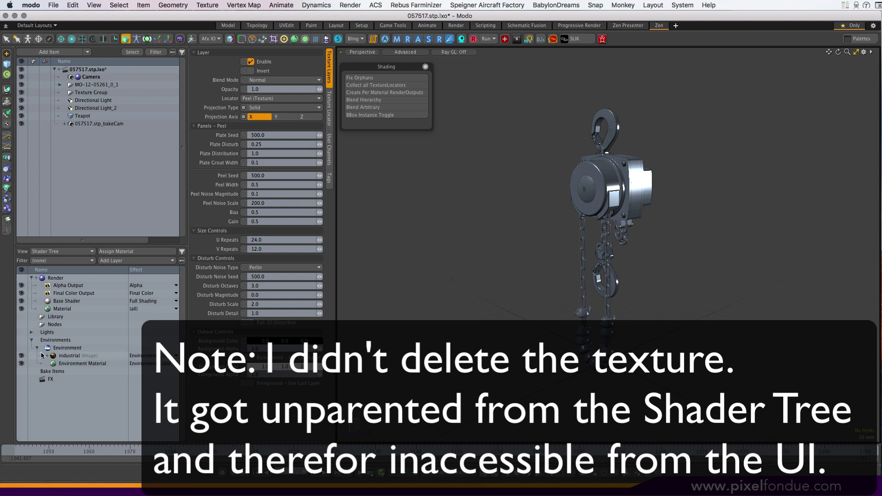
left_click(80, 364)
key("Delete")
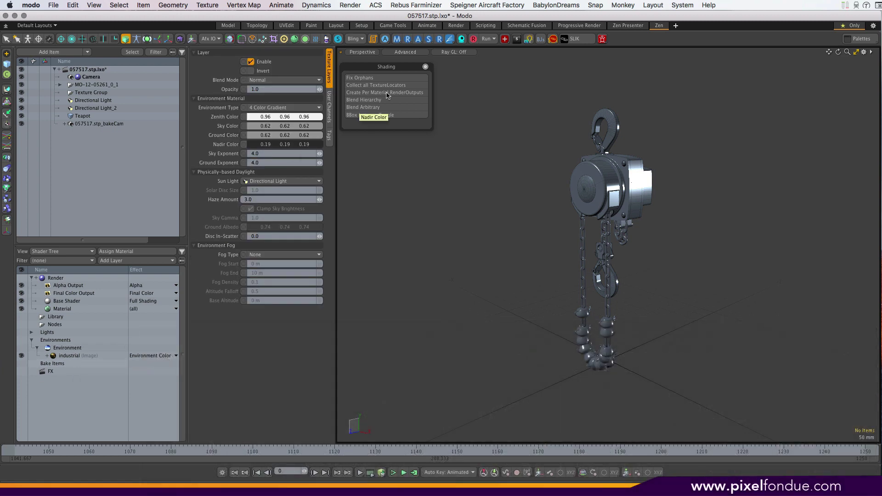
Recover the orphaned layers with Fix Orphans, reposition Environment Material, and delete Peel
left_click(373, 78)
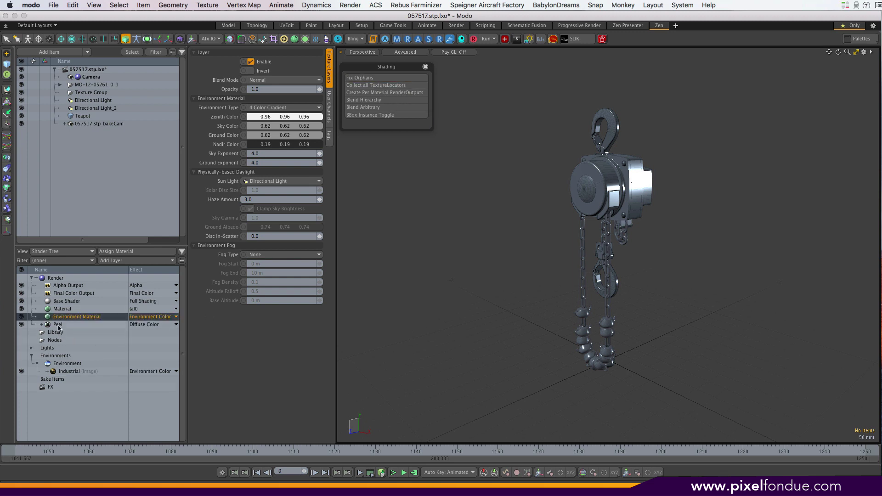
mouse_move(67, 317)
left_mouse_down()
mouse_move(69, 377)
mouse_move(67, 325)
left_mouse_up()
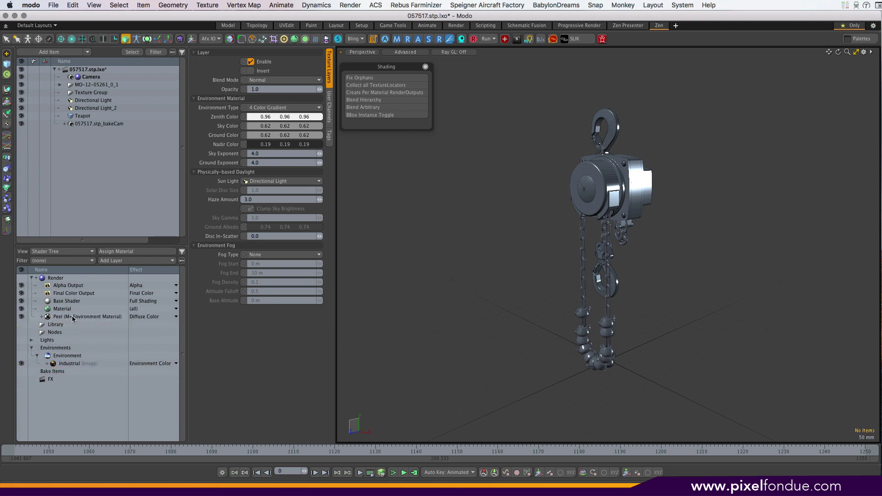
right_click(72, 319)
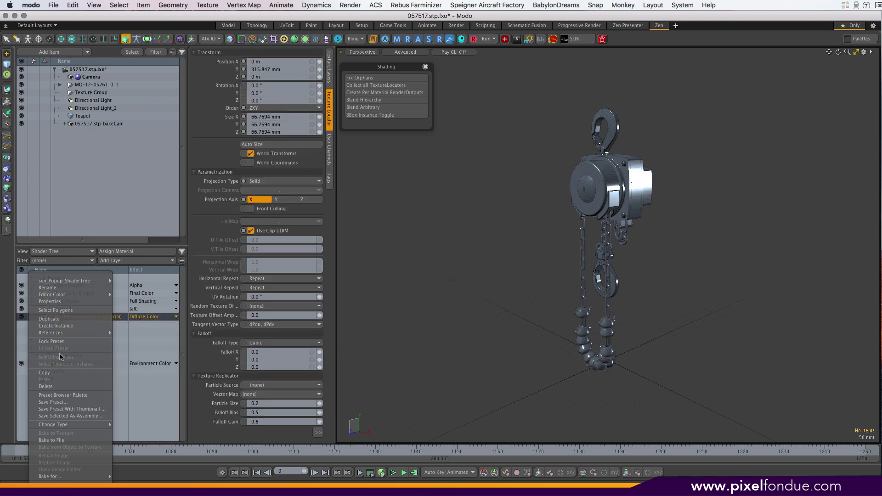
left_click(51, 386)
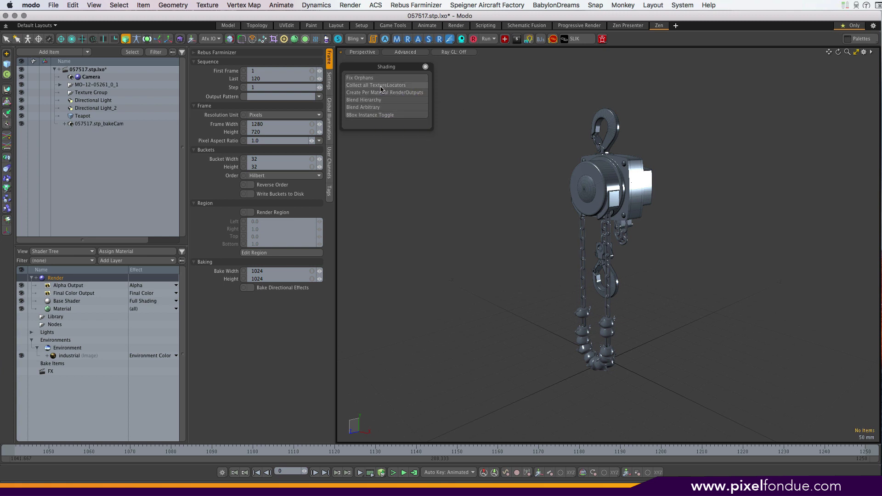
Keep the Shader Tree filter at none and add an Enhance:modo texture layer
left_click(71, 260)
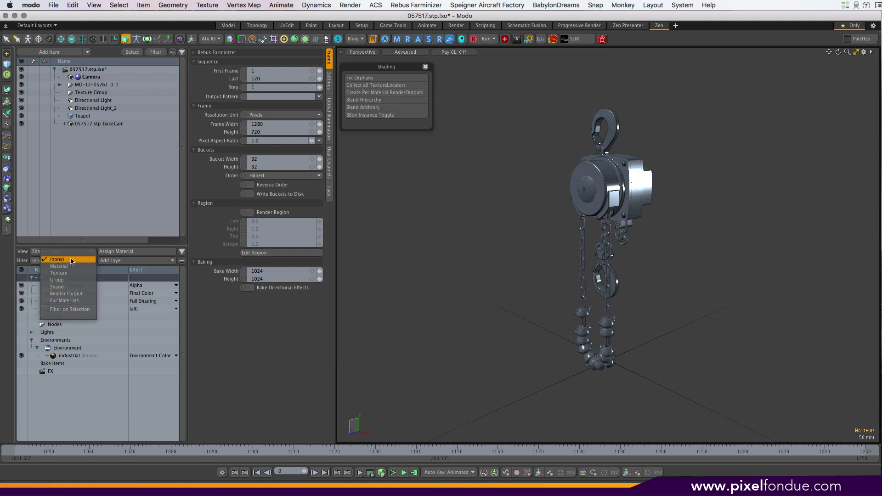
left_click(71, 260)
left_click(122, 261)
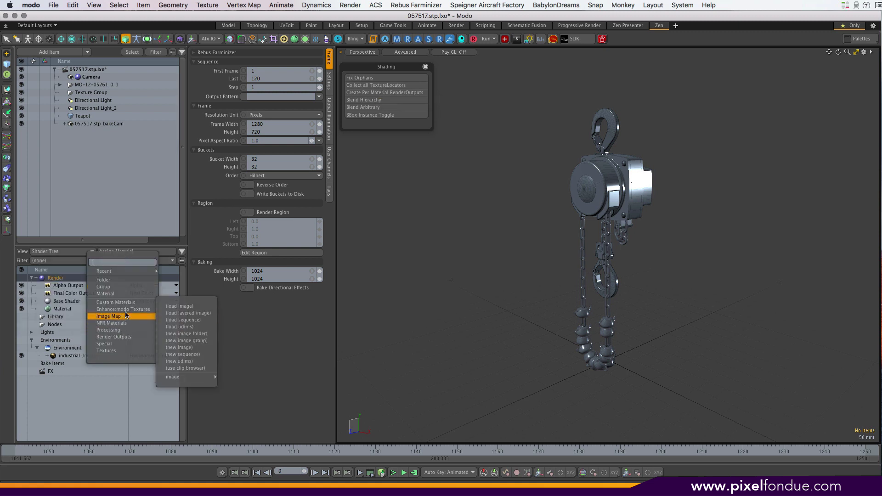
left_click(206, 304)
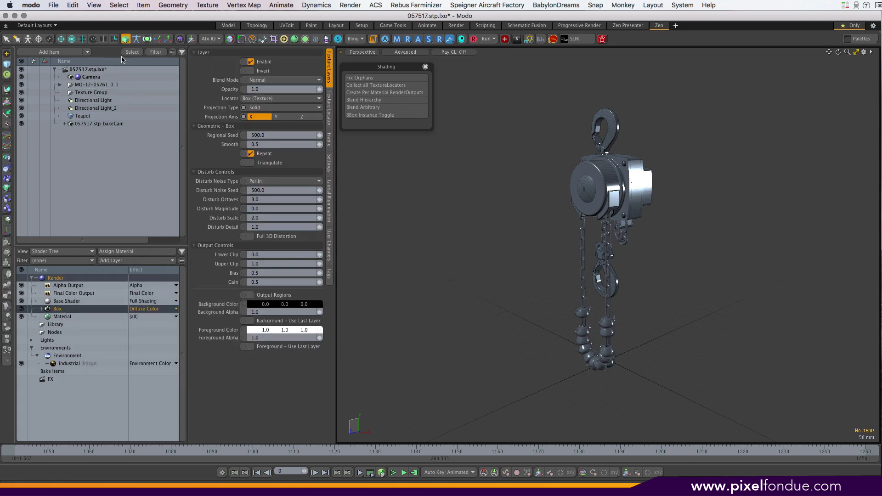
Expand Texture Group and Anschluss, and move a texture locator into Anschluss
left_click(155, 51)
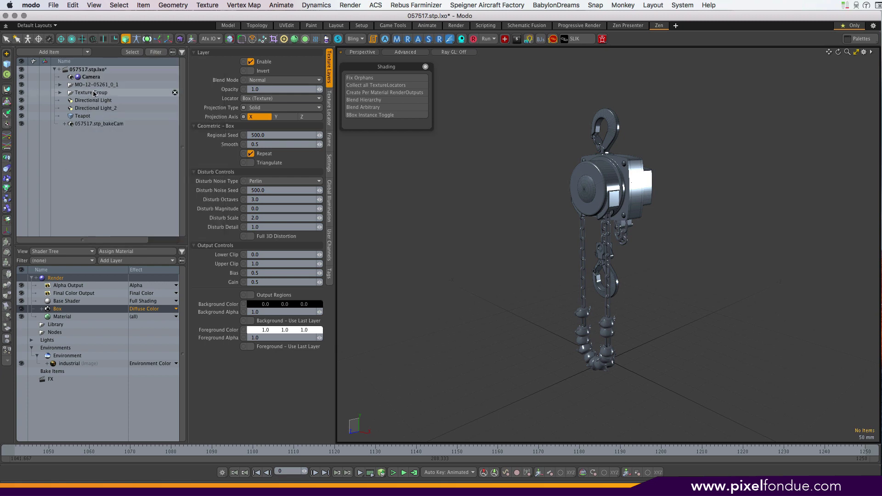
left_click(60, 92)
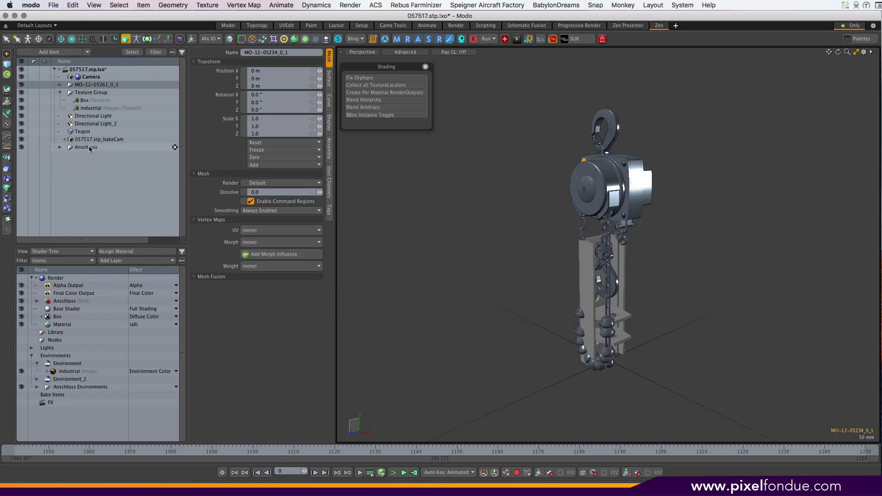
left_click(60, 147)
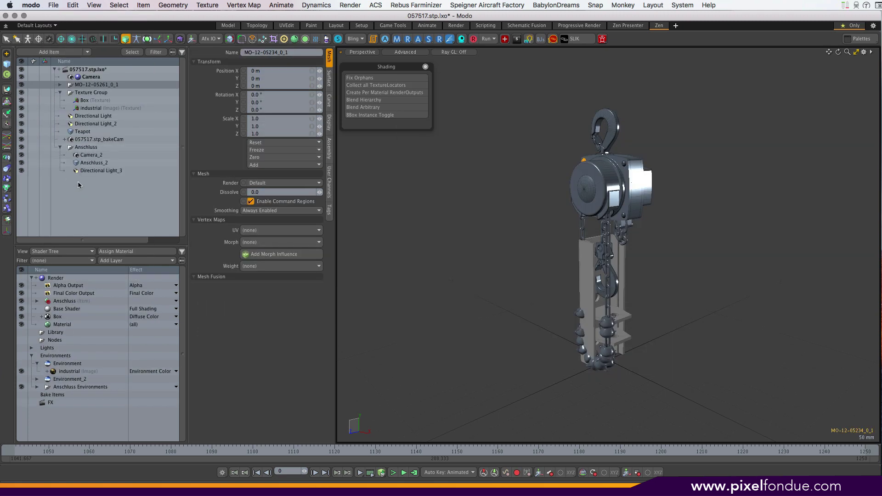
left_click(86, 148)
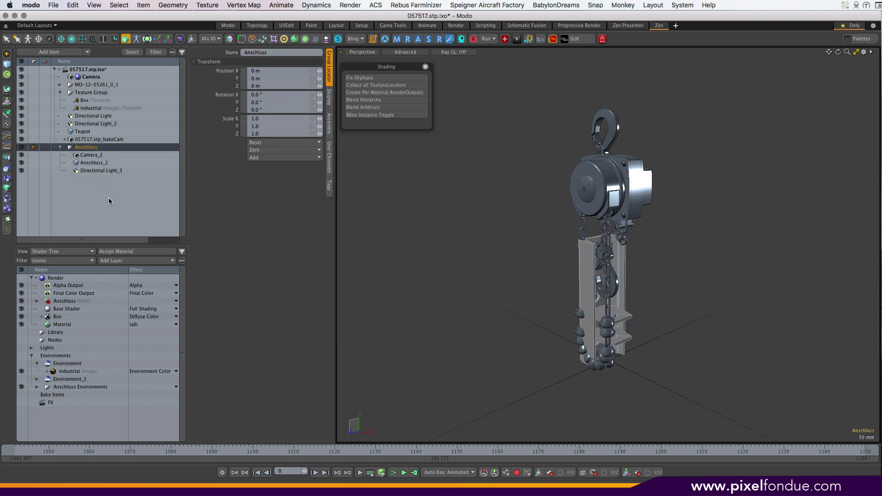
left_click(83, 93)
left_click_drag(78, 102, 93, 148)
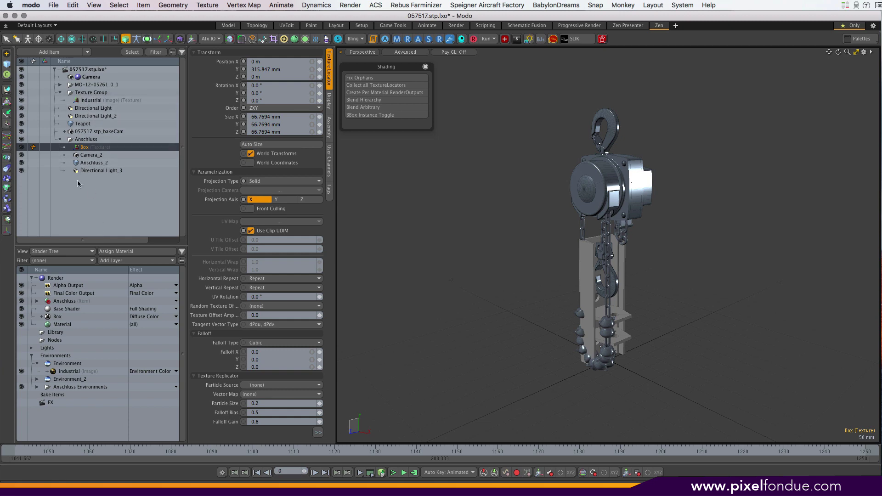
With Texture Group selected, collect all texture locators into textureLocators_group and check it
left_click(92, 93)
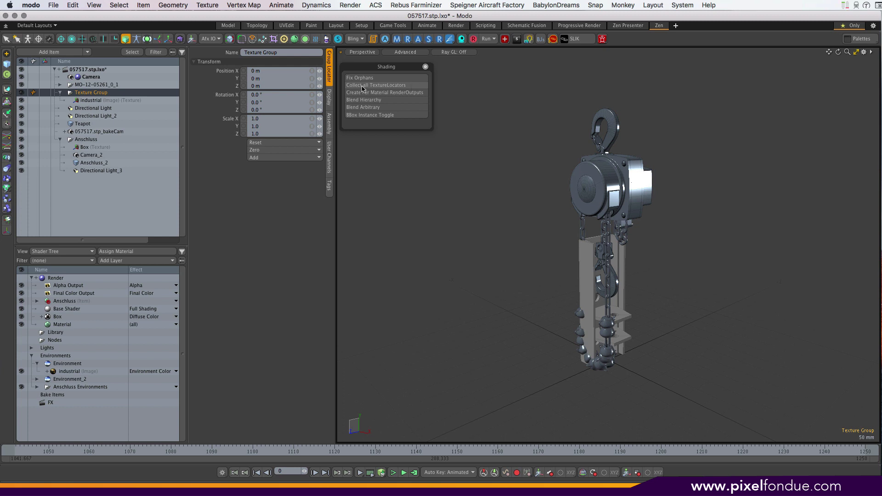
left_click(384, 87)
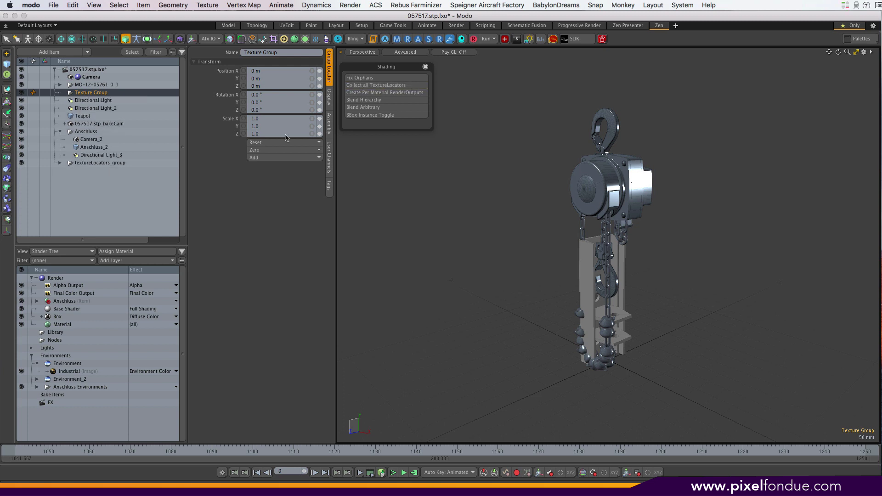
left_click(59, 163)
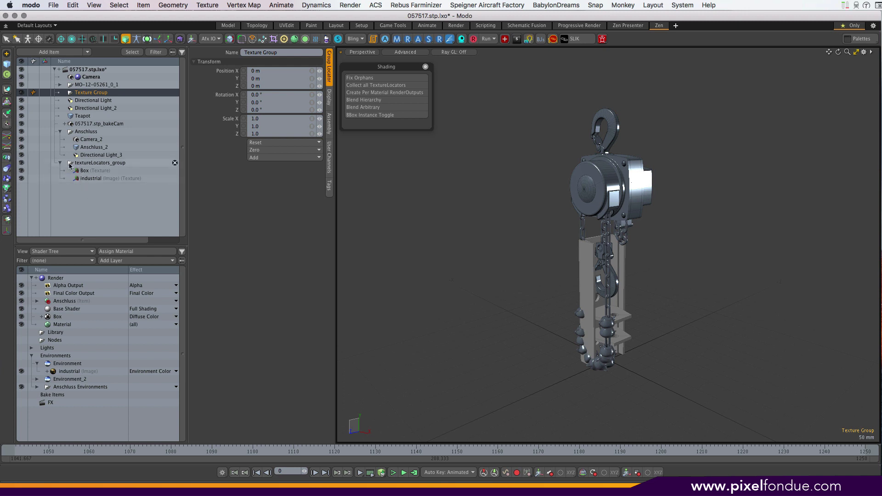
left_click(61, 164)
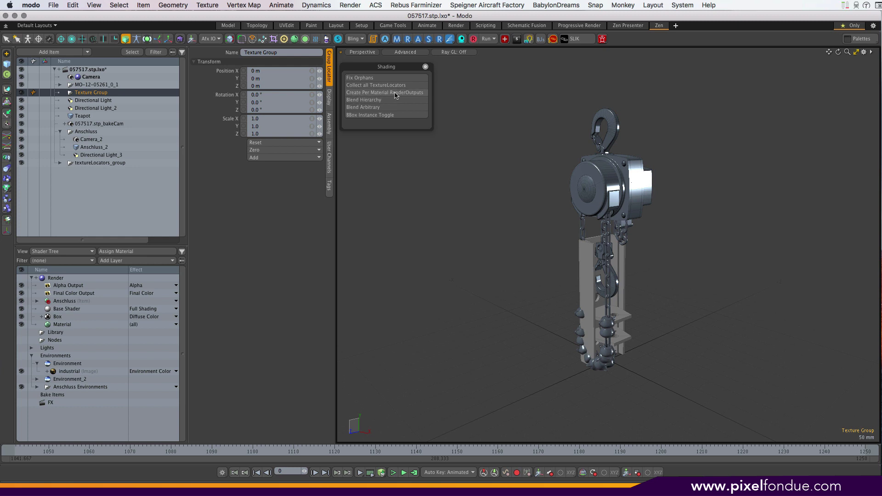
Select the Metall material and create its Metall_alpha and Metall_color render outputs
left_click(37, 301)
left_click(37, 302)
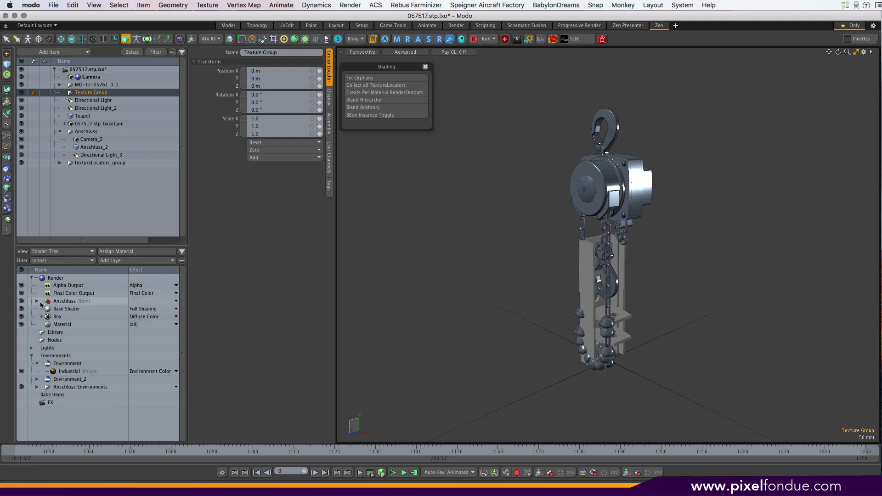
left_click(39, 316)
left_click(64, 318)
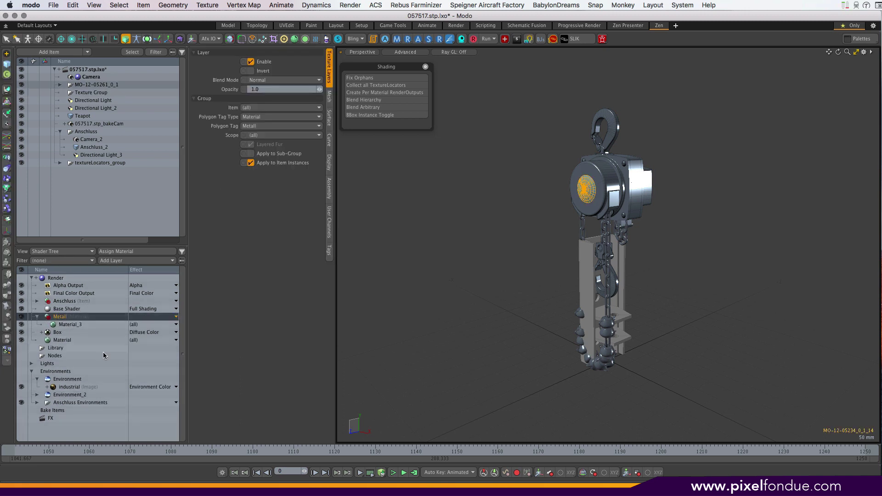
left_click(385, 93)
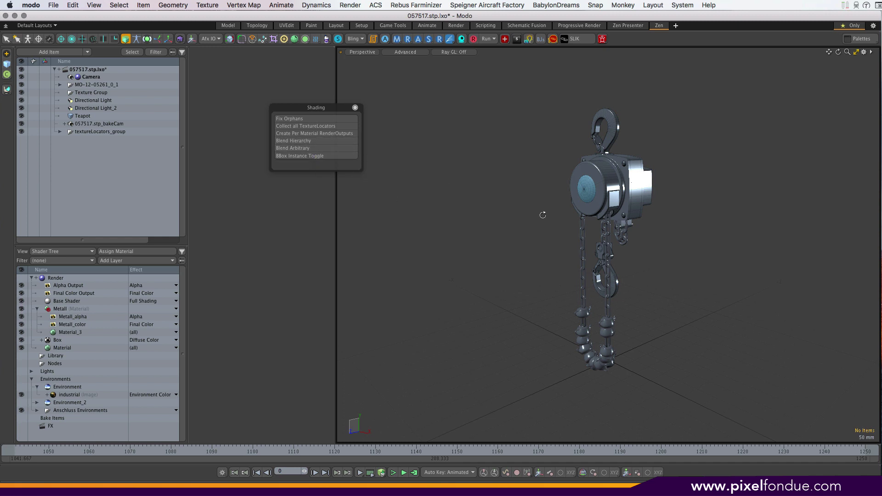
Select the Teapot mesh to show its Mesh properties and pick its Dissolve value
scroll(593, 214, "up", 4)
scroll(599, 217, "down", 4)
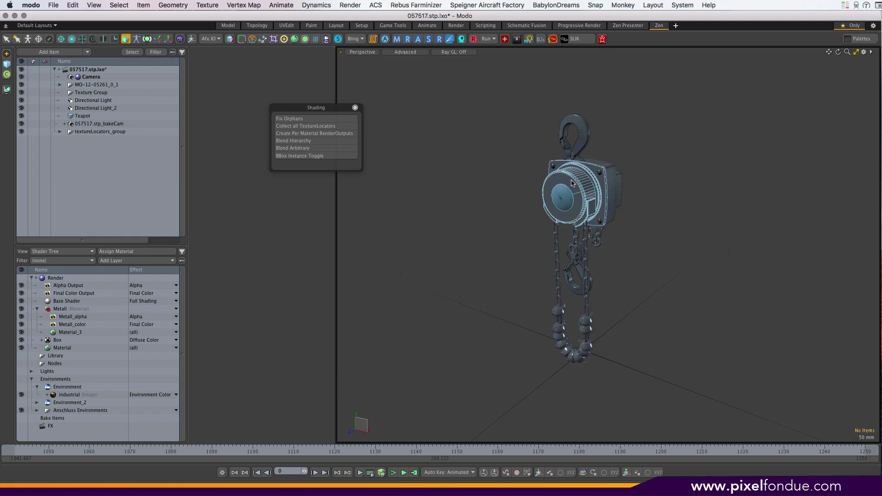
left_click(89, 117)
double_click(253, 191)
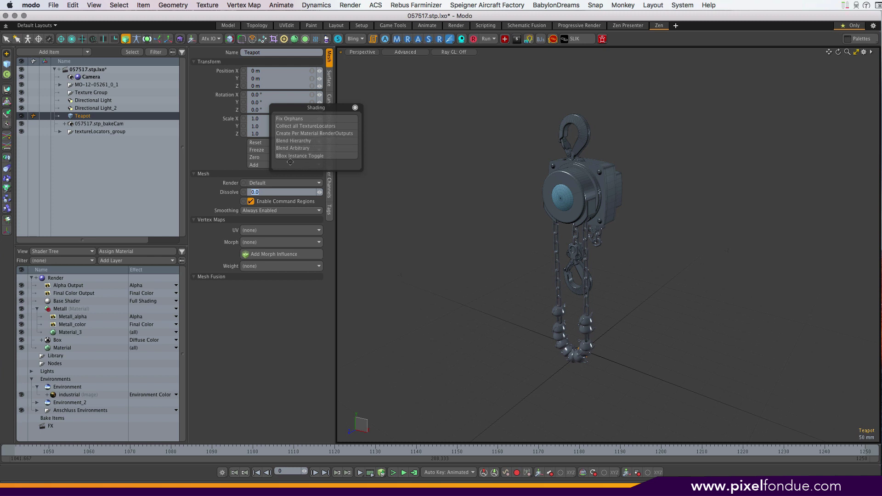
Open the BabylonDreams Rendering tools palette, move it beside the viewport, and toggle the Shading palette
left_click(440, 39)
left_click_drag(451, 61, 401, 66)
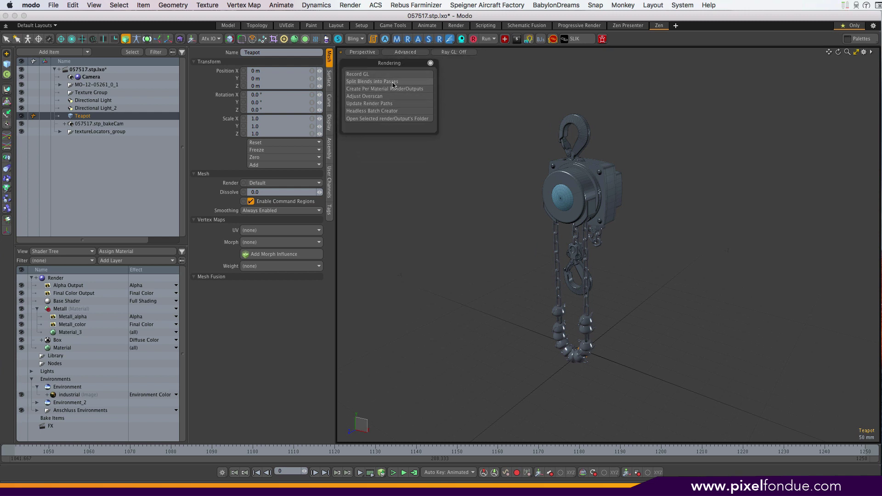
left_click(429, 39)
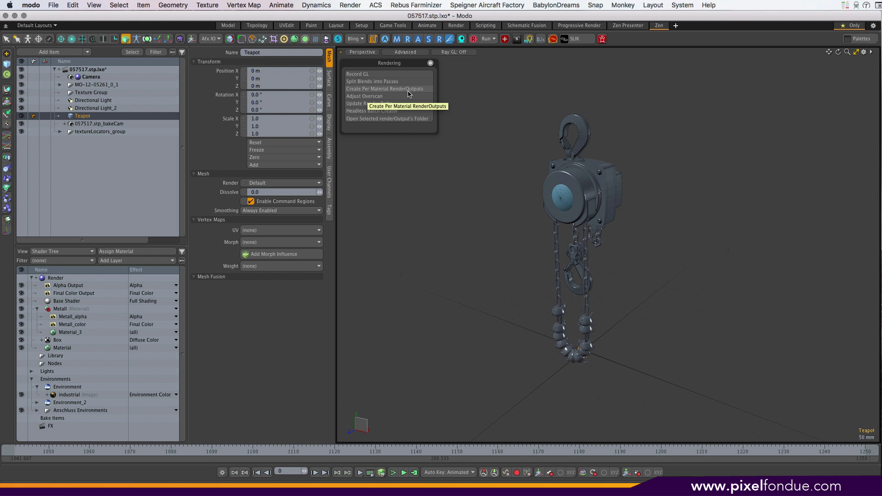
Apply overscan to enlarge the render frame from 1280 × 720 to 2016 × 1134 pixels
left_click(377, 96)
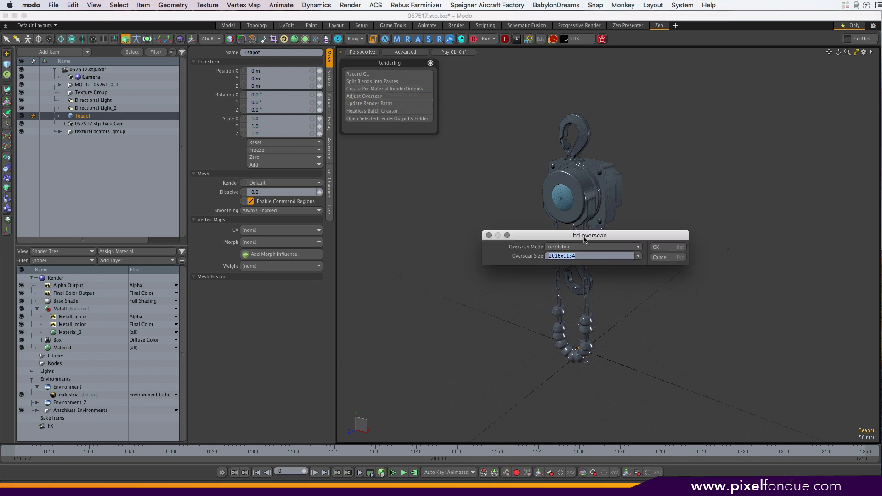
left_click_drag(586, 238, 441, 215)
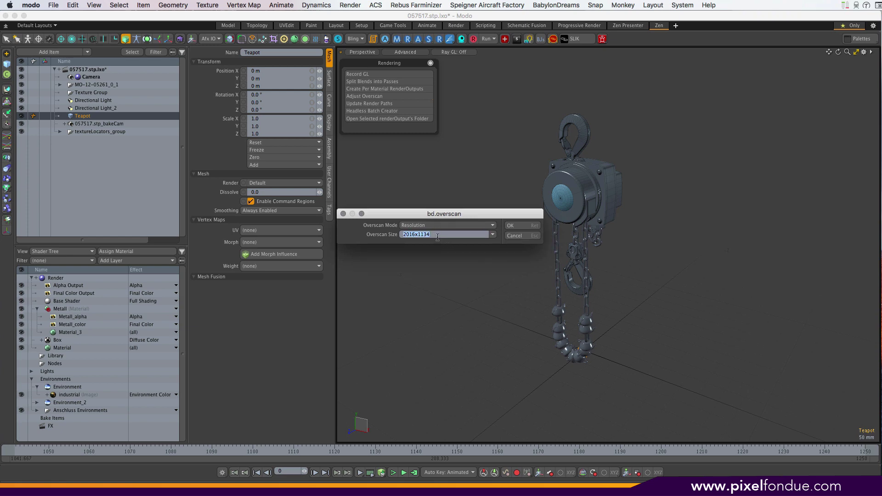
left_click(459, 234)
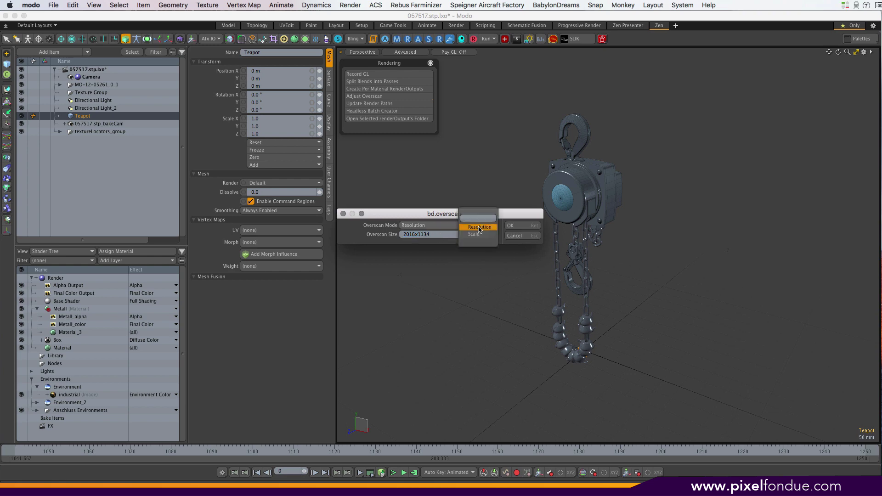
left_click(477, 234)
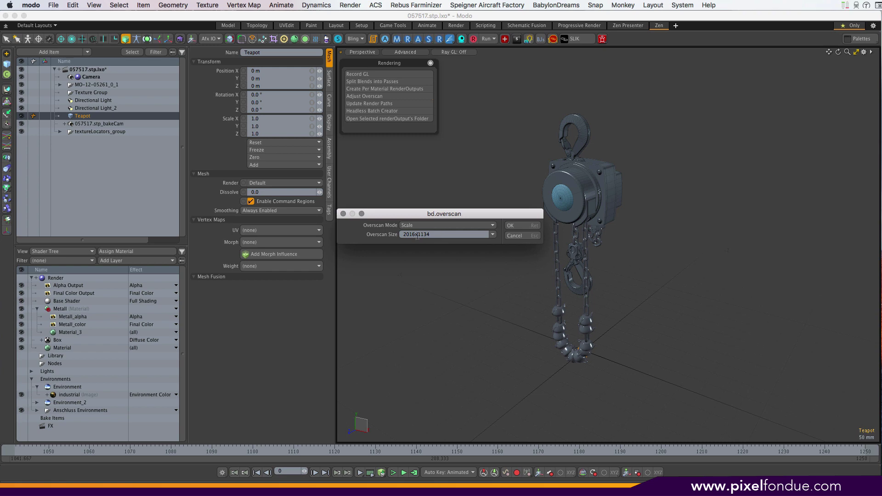
left_click(514, 236)
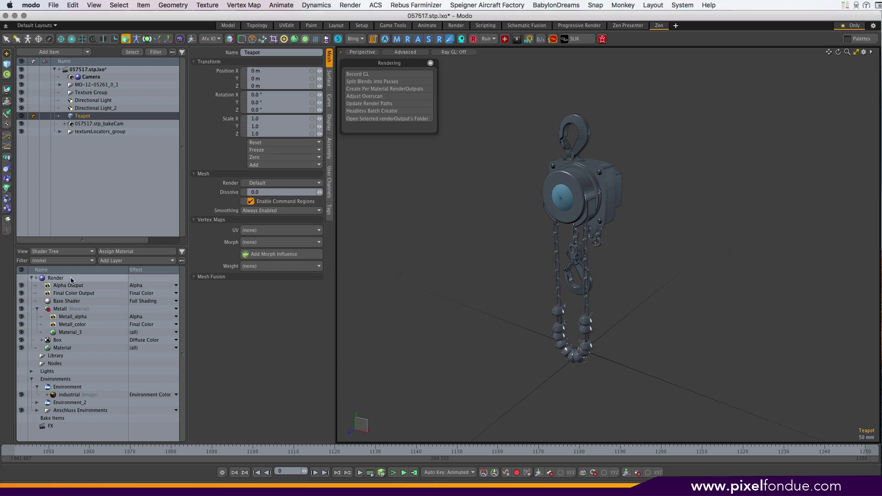
left_click(356, 97)
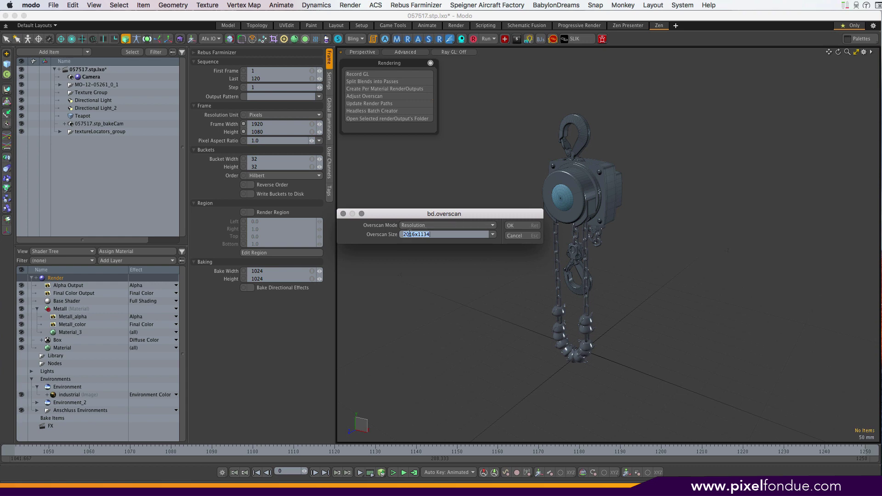
left_click(518, 227)
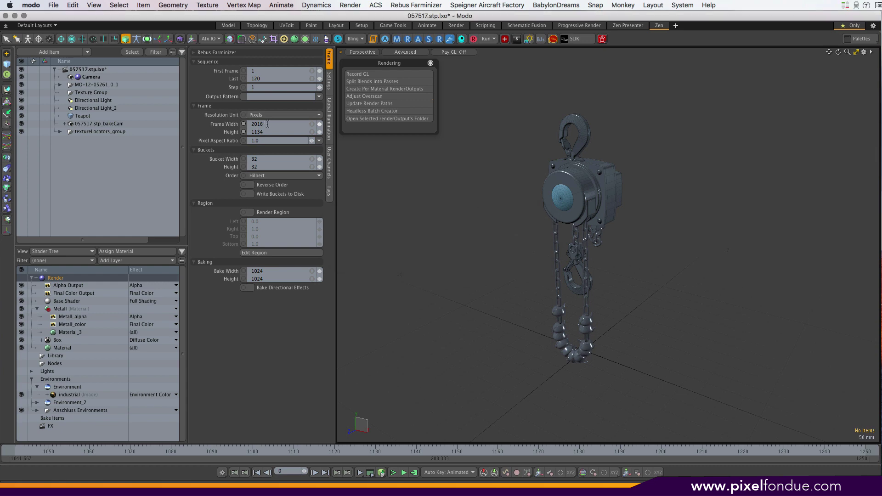
Select the render camera and collapse its sections to reveal the Film Back settings
left_click(40, 278)
left_click(36, 278)
left_click(62, 285)
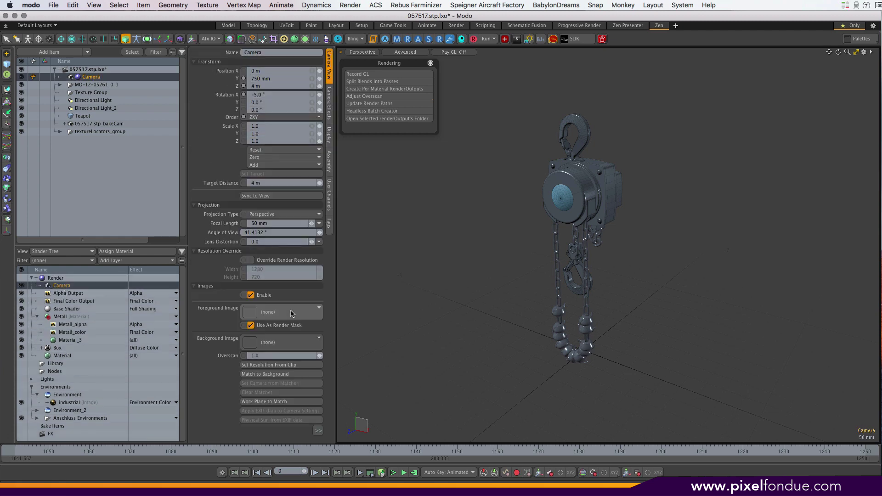
left_click(198, 205)
left_click(199, 215)
left_click(198, 224)
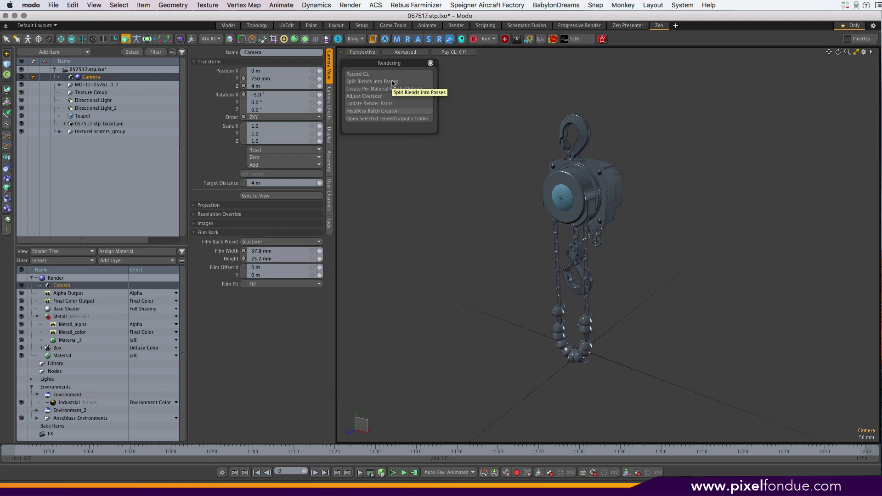
Run Adjust Overscan again, restoring a 36 × 24 mm film back
left_click(389, 97)
left_click(492, 235)
left_click(494, 246)
left_click(511, 226)
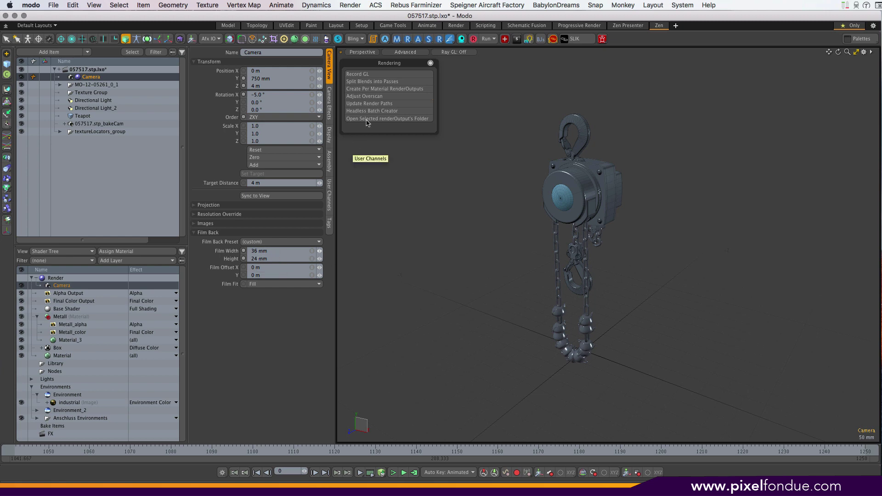
Apply Scale overscan with size 1 for a 37.8 × 25.2 mm film back, then check the Render frame size
left_click(372, 97)
left_click(453, 225)
left_click(453, 232)
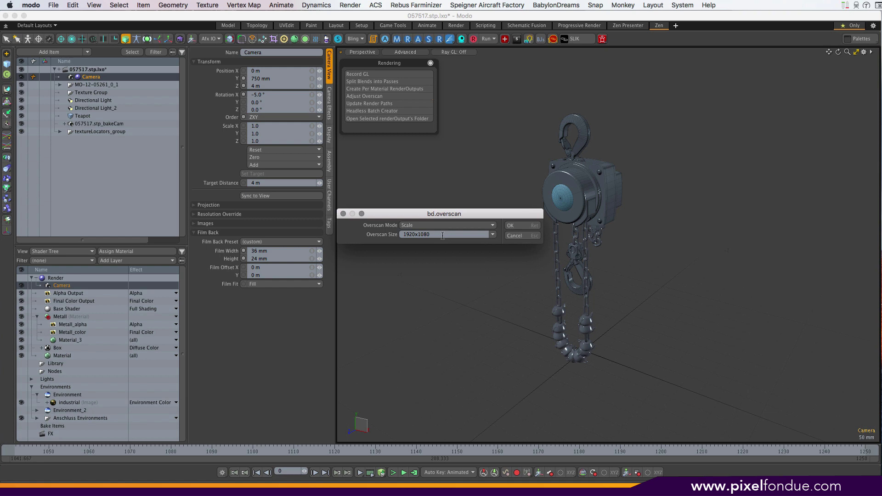
triple_click(443, 235)
type("1.05")
left_click(525, 228)
left_click(56, 278)
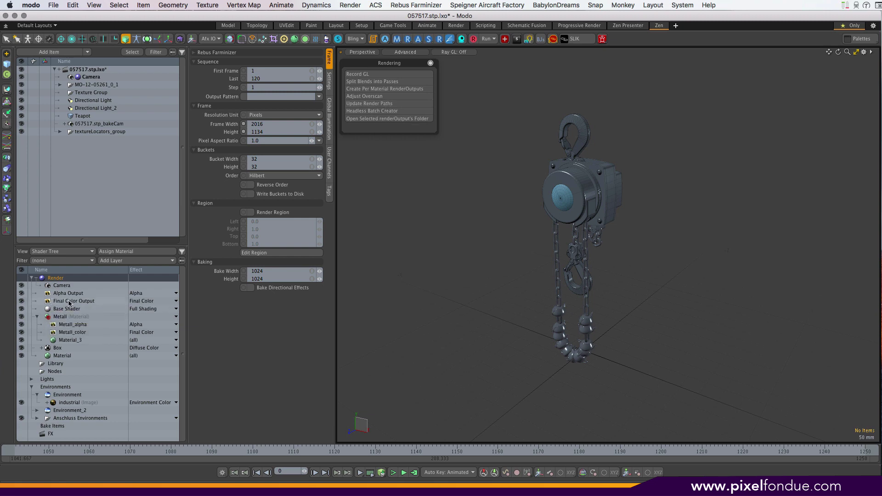
Select Final Color Output in the Shader Tree to show its Render Output properties
left_click(70, 301)
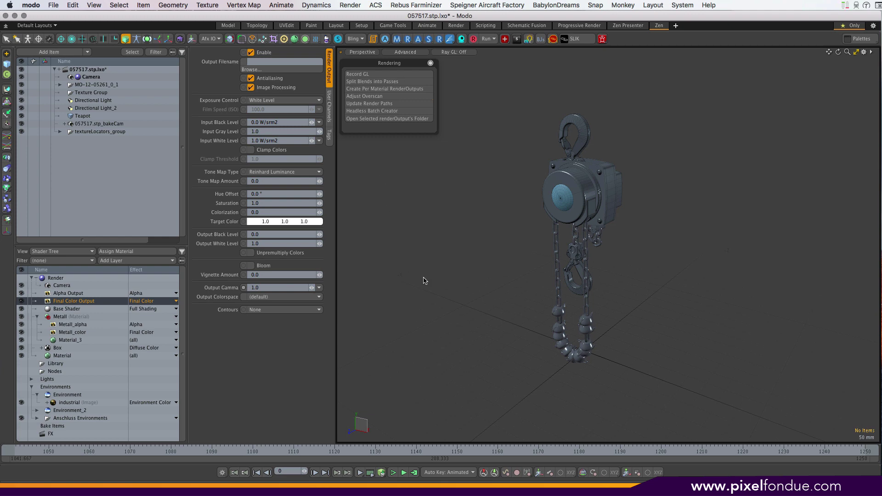
In Path Finder, go from the 010_0010 view up to peri-2016_001-ACS and open project_config.json in TextMate
key("super+Tab")
key("Tab")
left_click(688, 260)
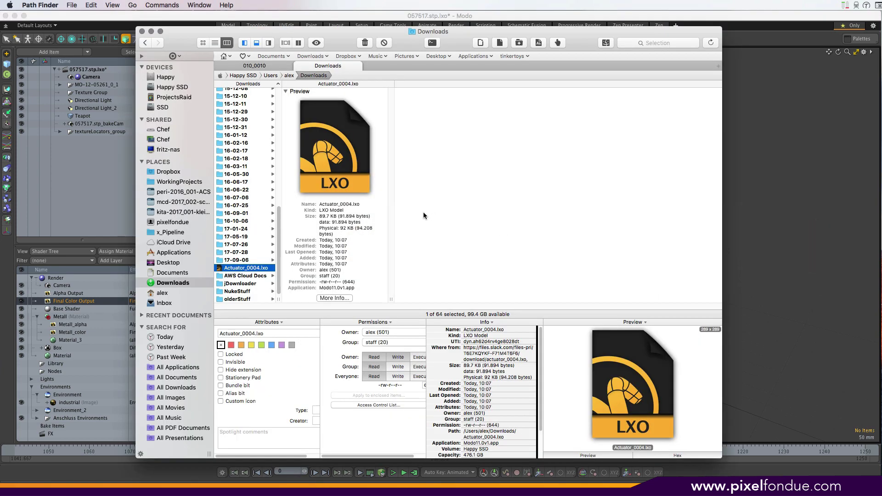
left_click(281, 65)
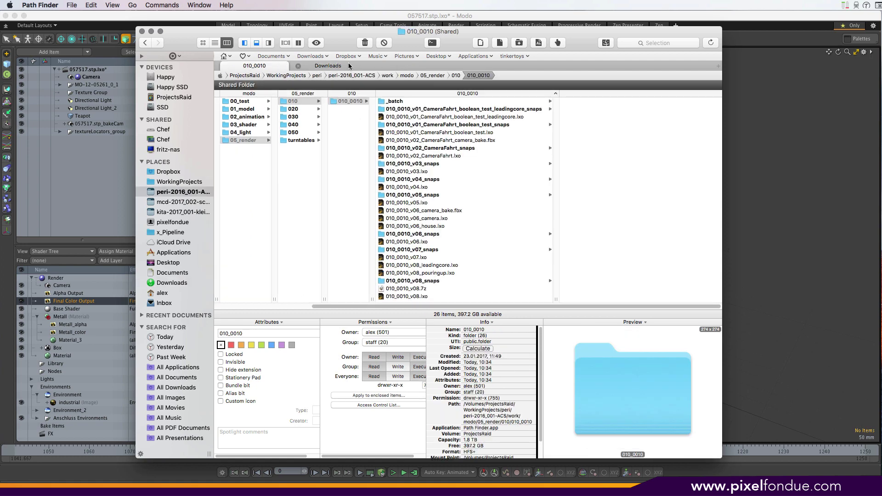
left_click(371, 76)
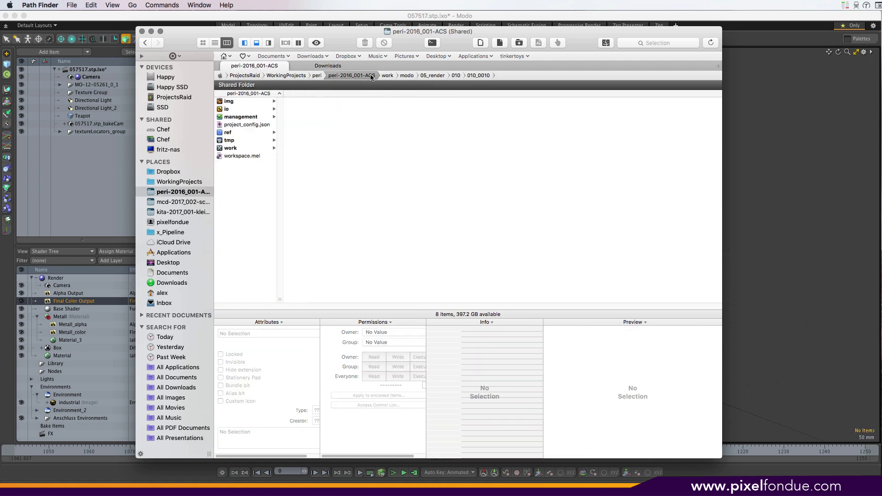
left_click(242, 125)
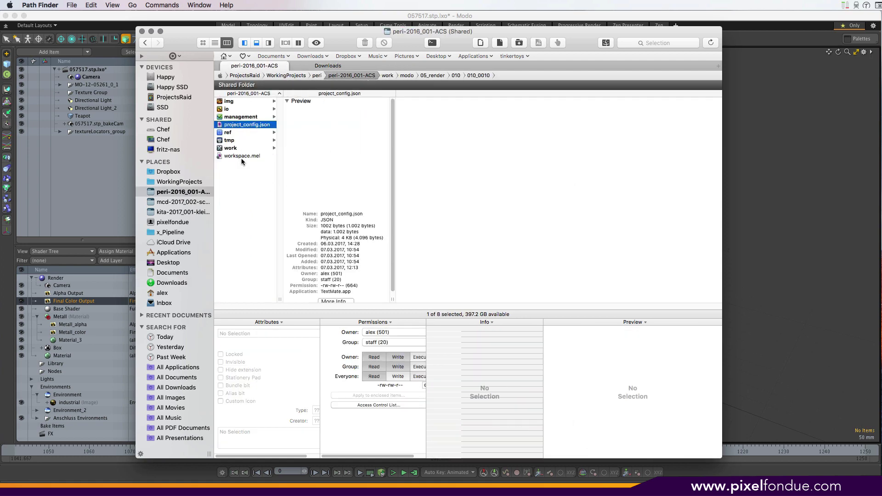
double_click(253, 125)
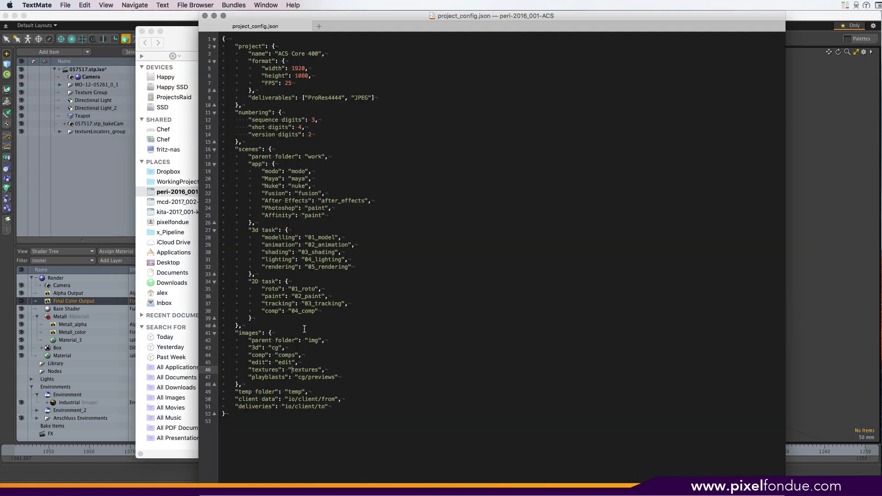
Highlight the whole config text, then the 01_model folder name
left_click_drag(340, 408, 354, 36)
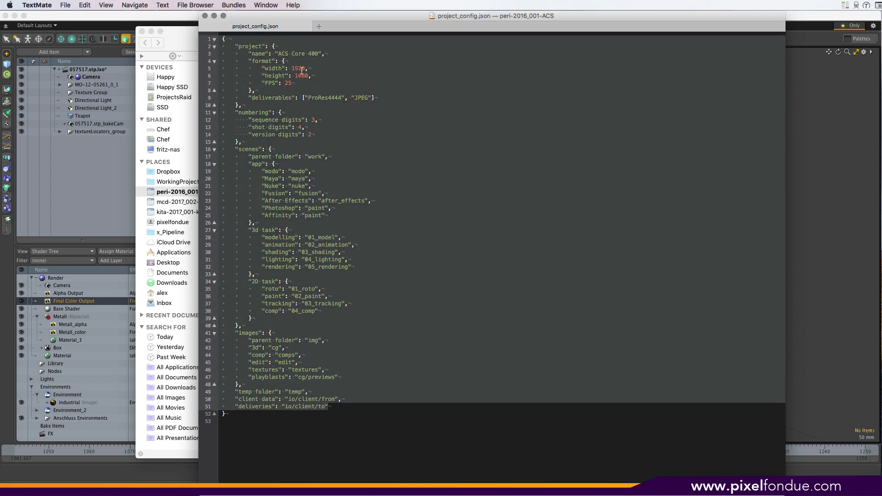
left_click(352, 376)
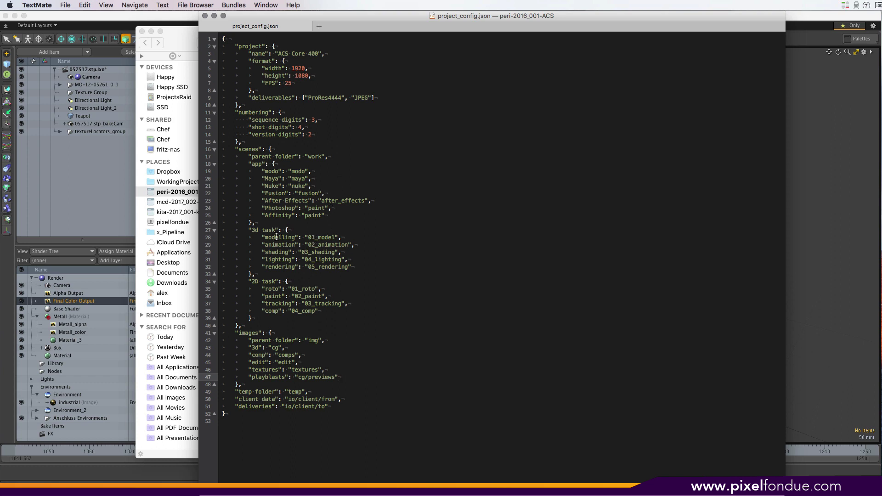
left_click_drag(308, 237, 341, 238)
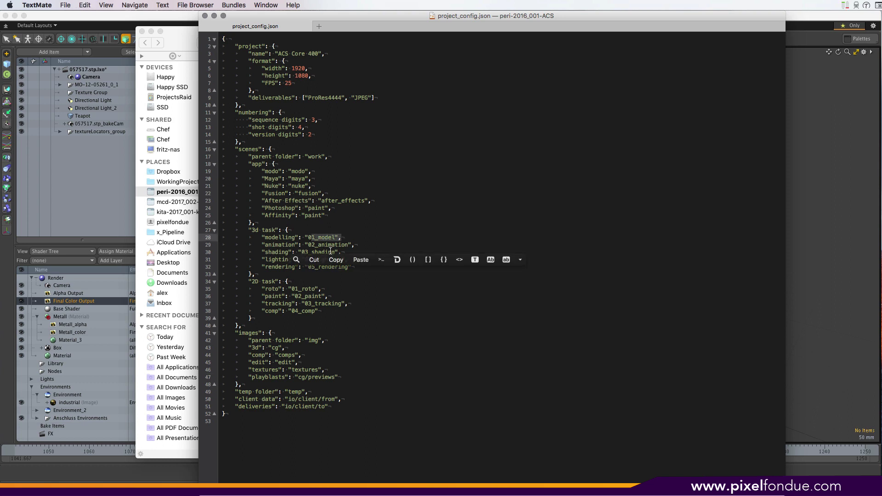
left_click(348, 288)
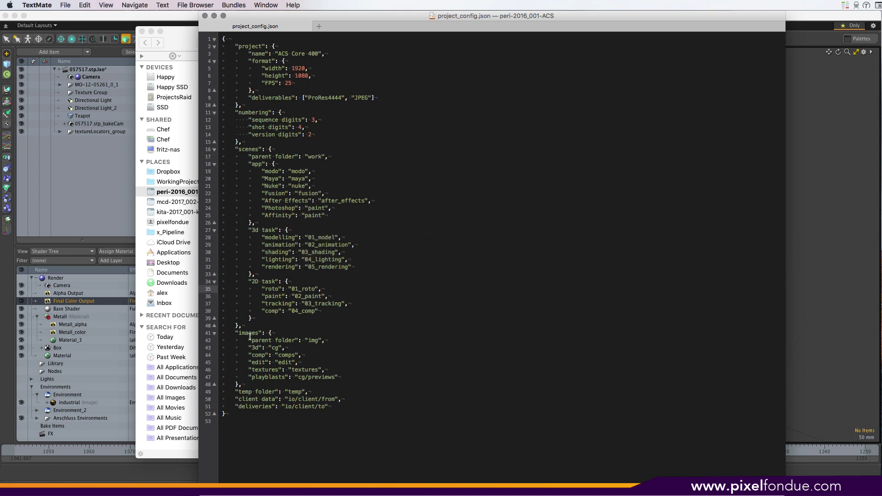
Highlight the cg and comps values and the scenes section, then close project_config.json
double_click(274, 348)
double_click(288, 355)
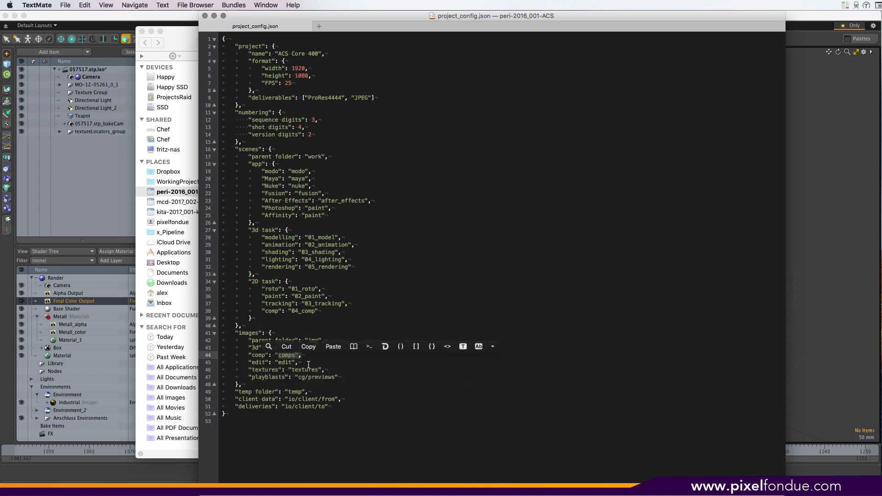
left_click(329, 399)
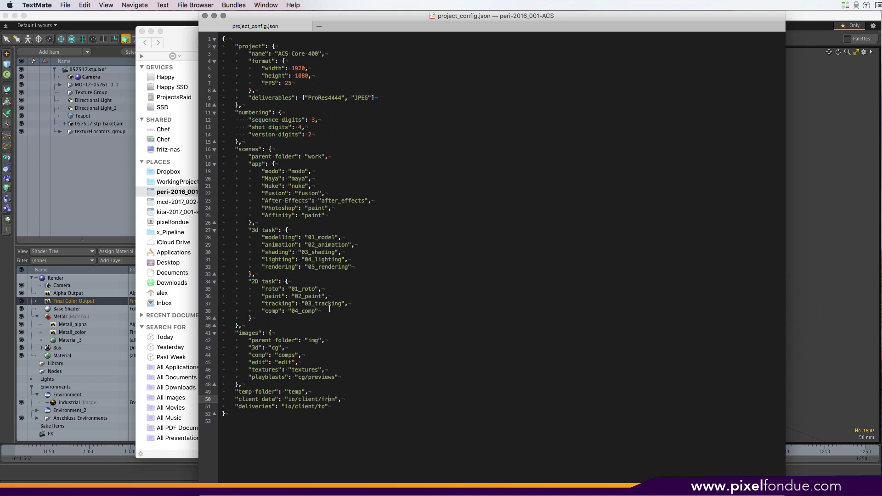
left_click_drag(329, 311, 294, 150)
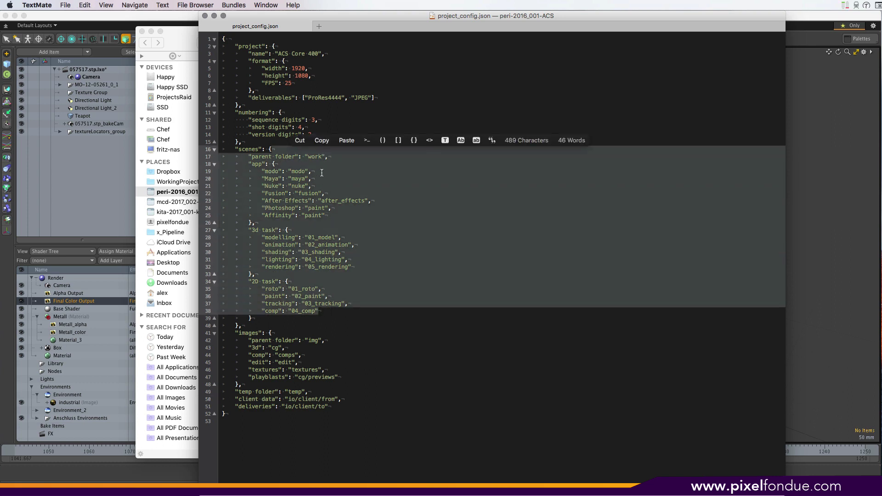
left_click(322, 172)
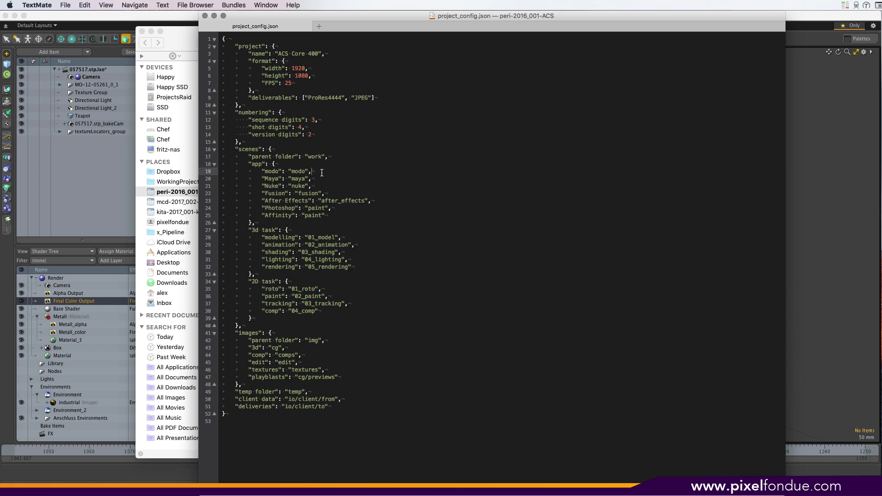
key("super+w")
key("super+Tab")
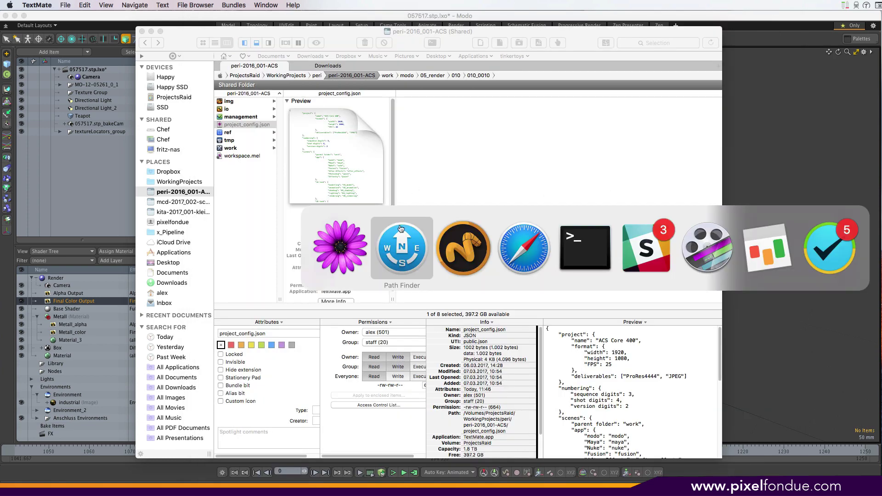
Open the Headless Batch Creator in Modo and uncheck Use Scene Range
left_click(468, 256)
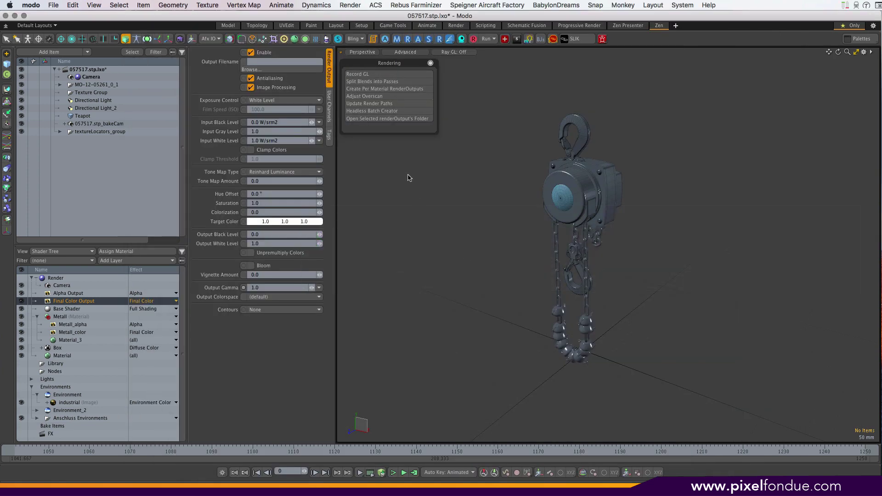
left_click(372, 111)
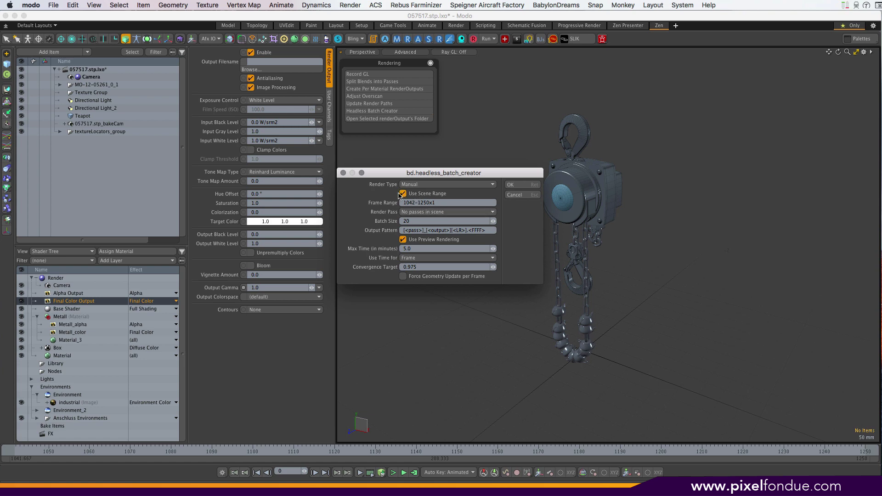
left_click(403, 193)
Set the frame range to 1000-1250x1 and check the Batch Size value of 20
double_click(433, 203)
type("3")
left_click(413, 203)
double_click(410, 203)
type("1000")
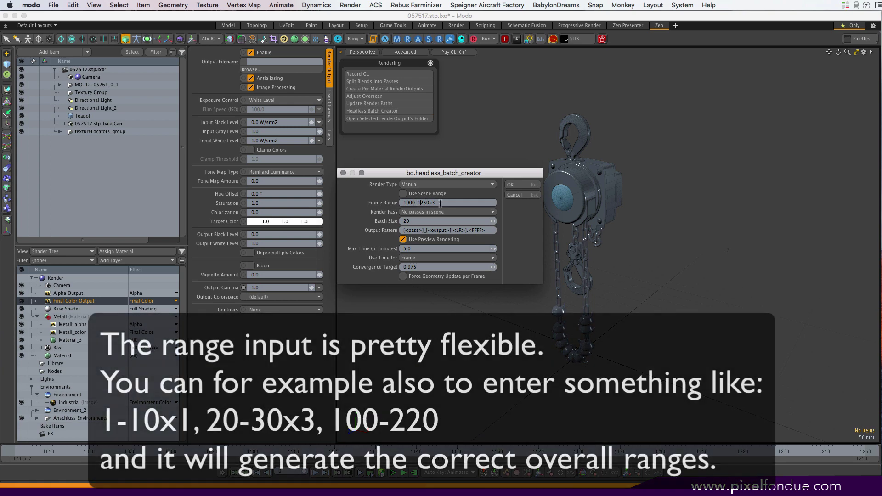
left_click(434, 203)
key("BackSpace")
type("1")
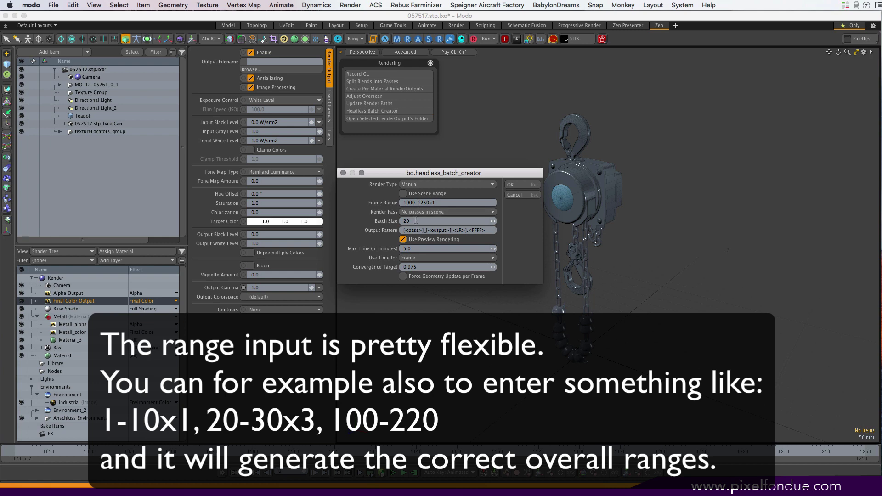
left_click(416, 221)
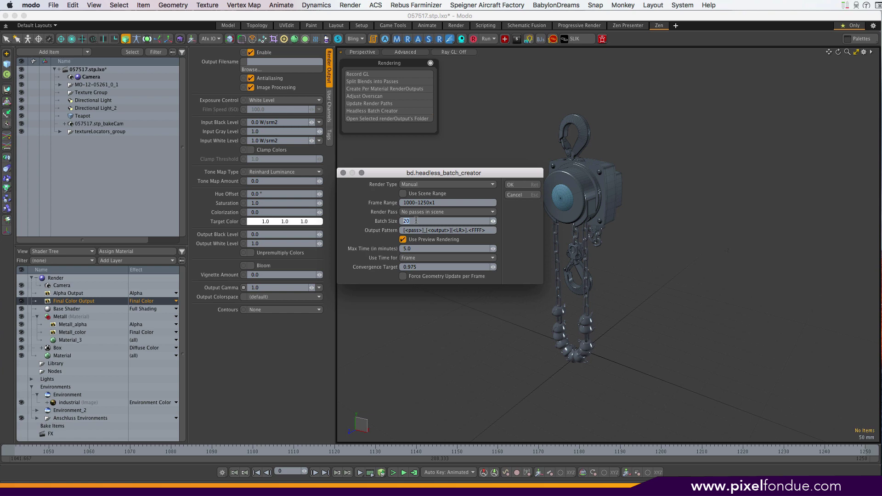
Review the output pattern, turn off Use Preview Rendering and open the Render Type list
left_click_drag(488, 229, 400, 230)
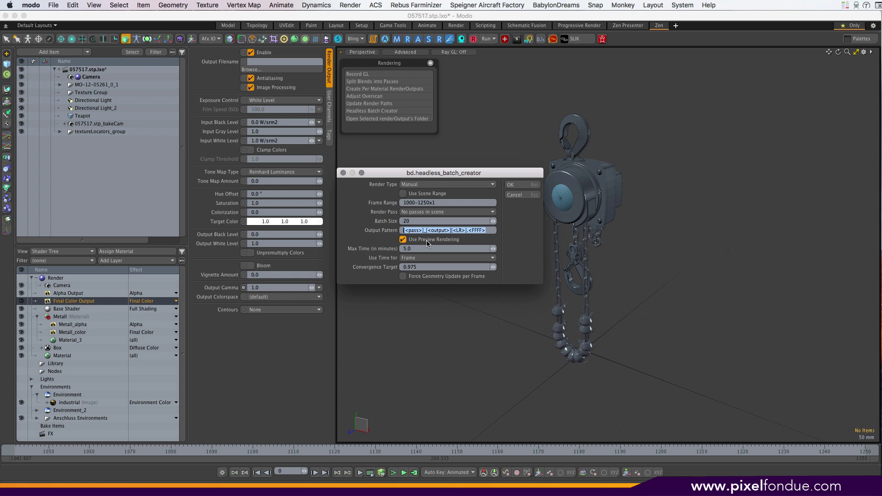
left_click(403, 239)
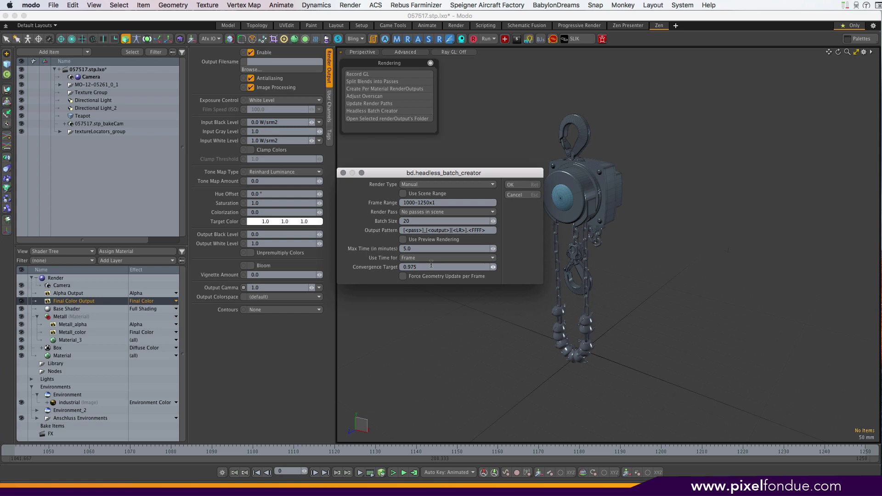
left_click(423, 187)
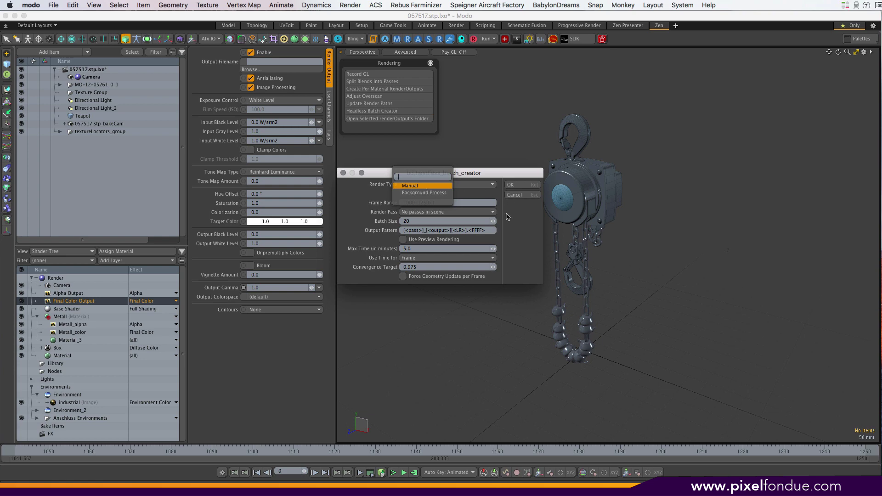
In Path Finder, browse work > modo > 05_render > 010 > 010_0010 > _batch
key("super+Tab")
key("super+Tab")
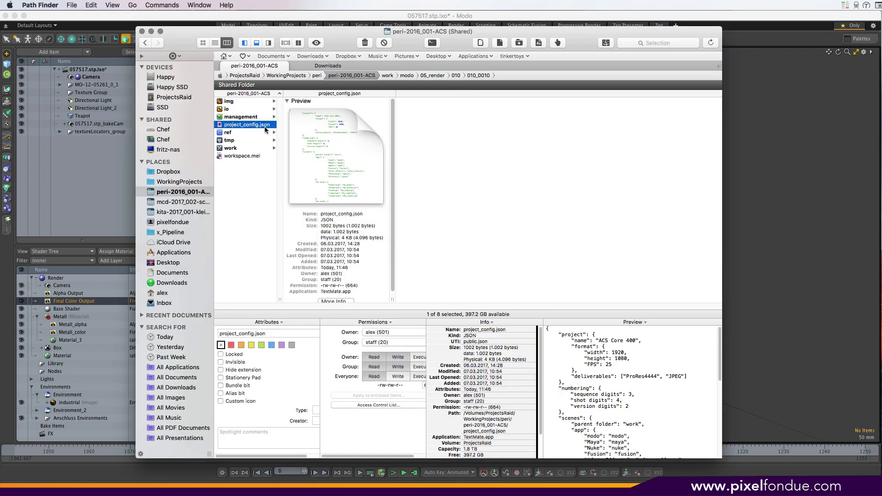
left_click(240, 149)
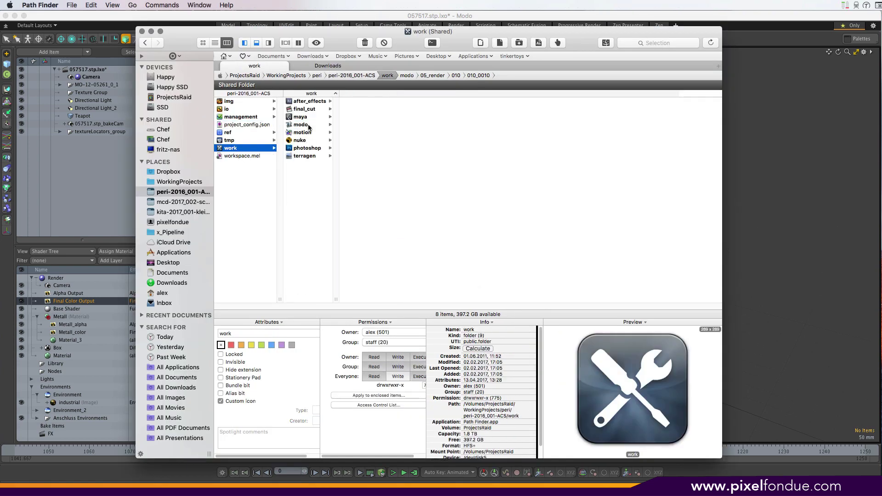
left_click(309, 126)
left_click(363, 140)
left_click(413, 101)
left_click(475, 101)
key("Right")
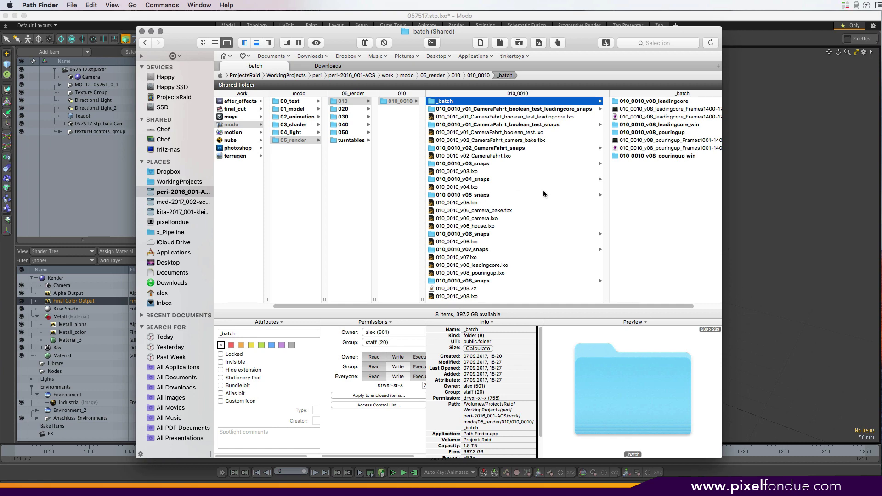
Preview the pouringup script, a leadingcore batchrender text file, and the leadingcore .bat and .sh scripts
left_click(653, 117)
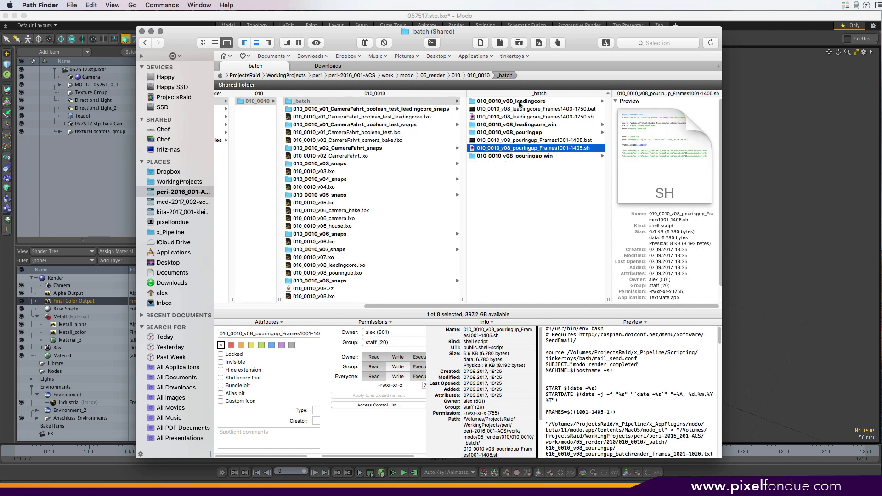
left_click(520, 102)
left_click(627, 101)
key("space")
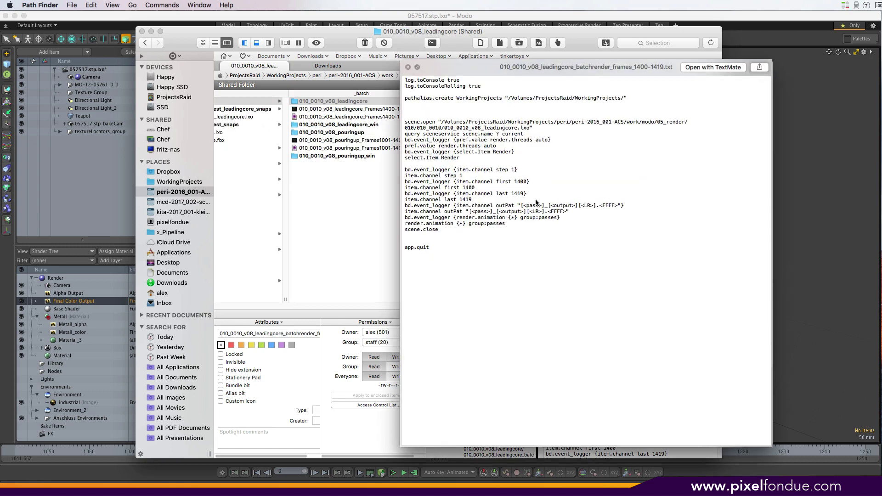
left_click(408, 67)
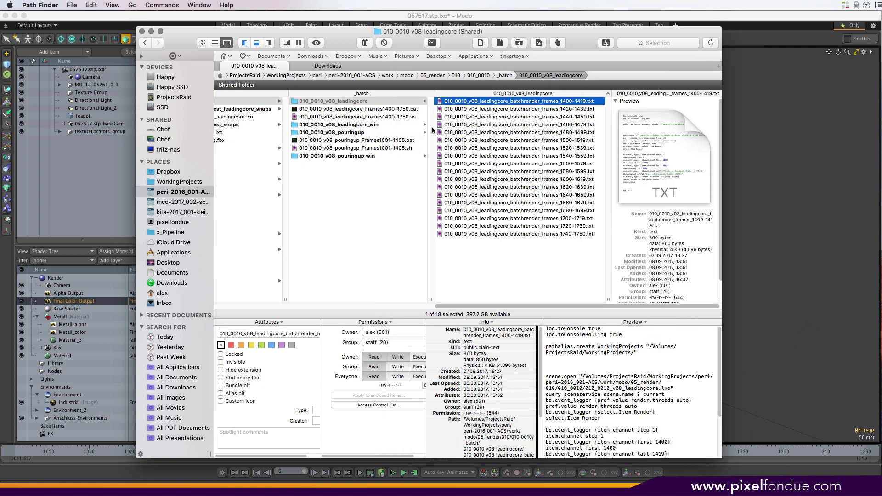
left_click(348, 109)
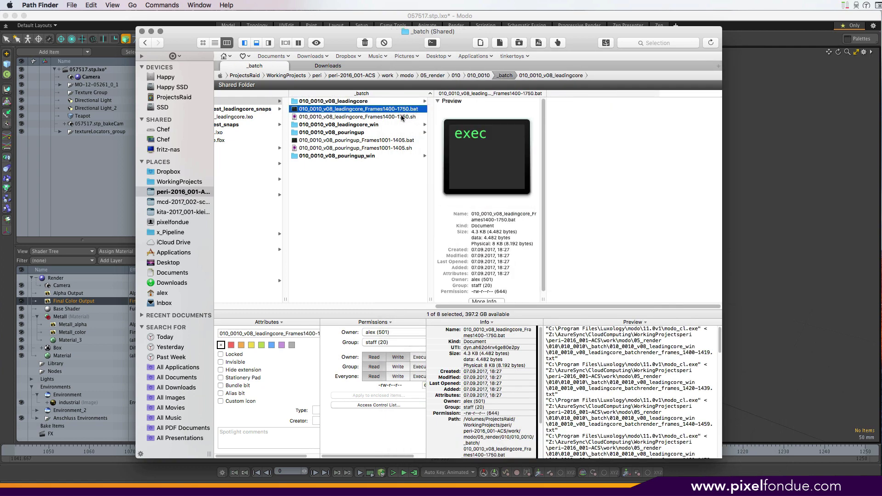
left_click(378, 117)
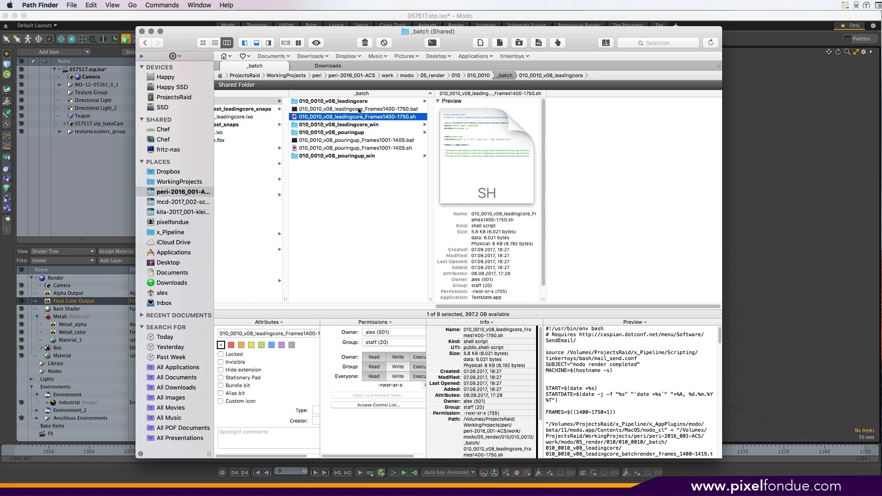
left_click(346, 102)
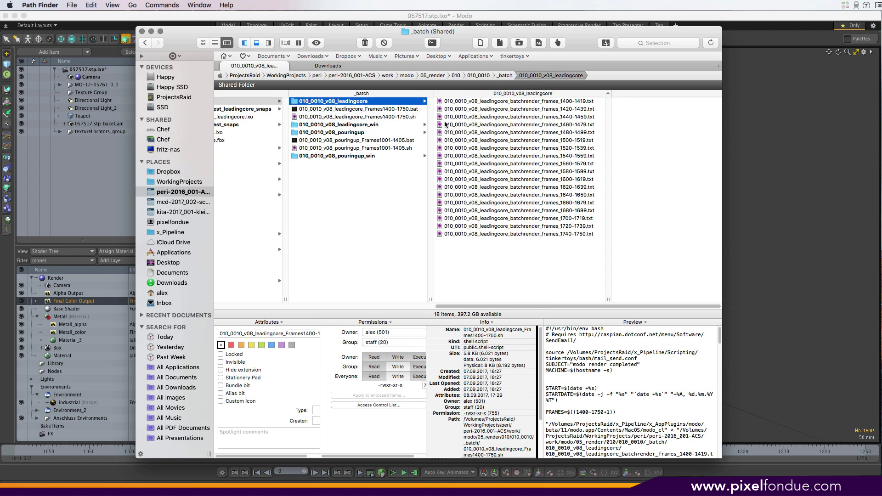
left_click(747, 254)
Choose Background Process as the render type, then close the batch creator without creating batches
left_click(436, 185)
left_click(436, 189)
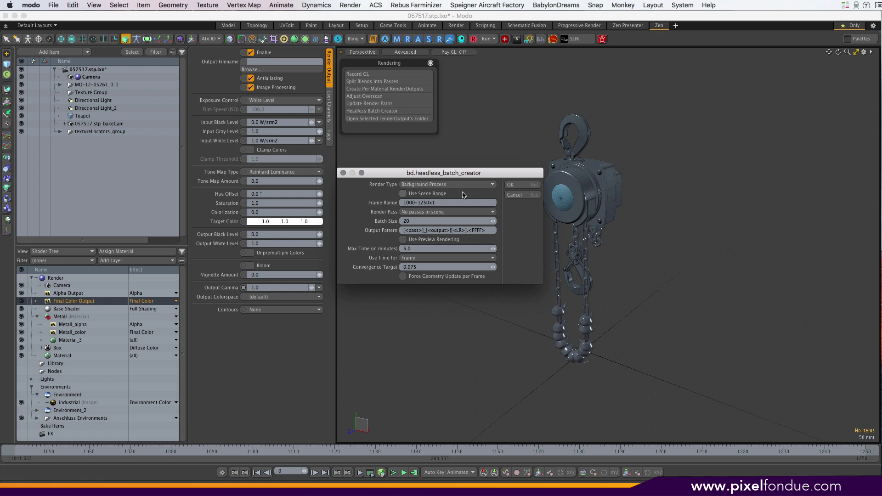
left_click(514, 195)
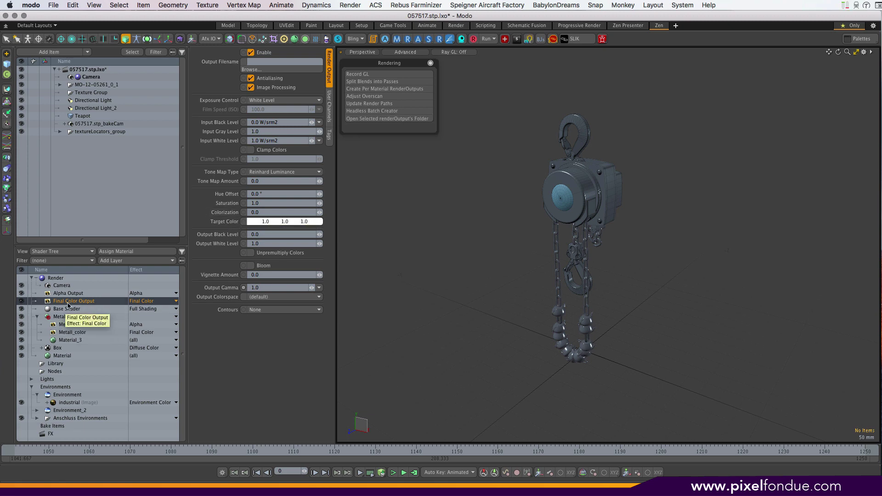
Save the Final Color Output as Untitled in the home folder and open that output's folder
left_click(266, 62)
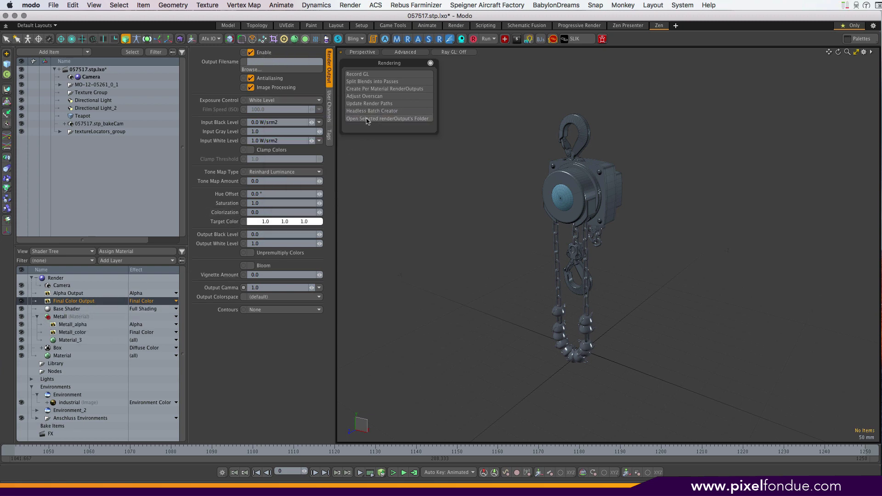
left_click(282, 69)
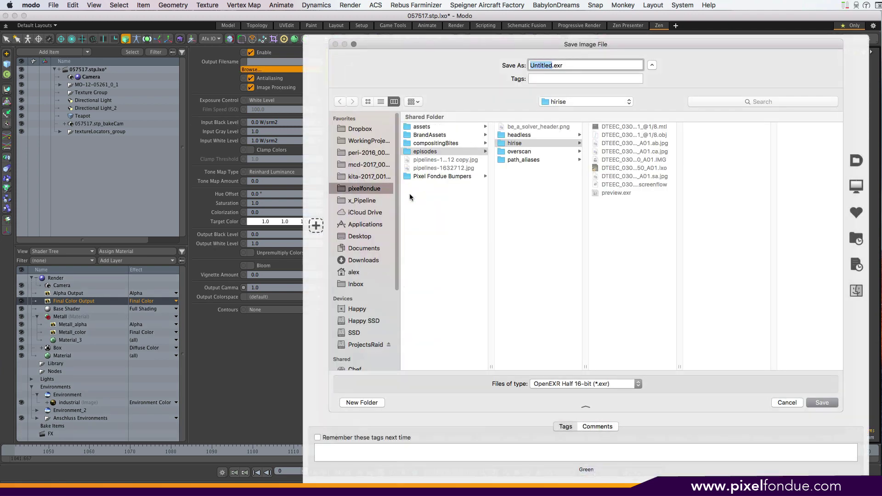
left_click(356, 272)
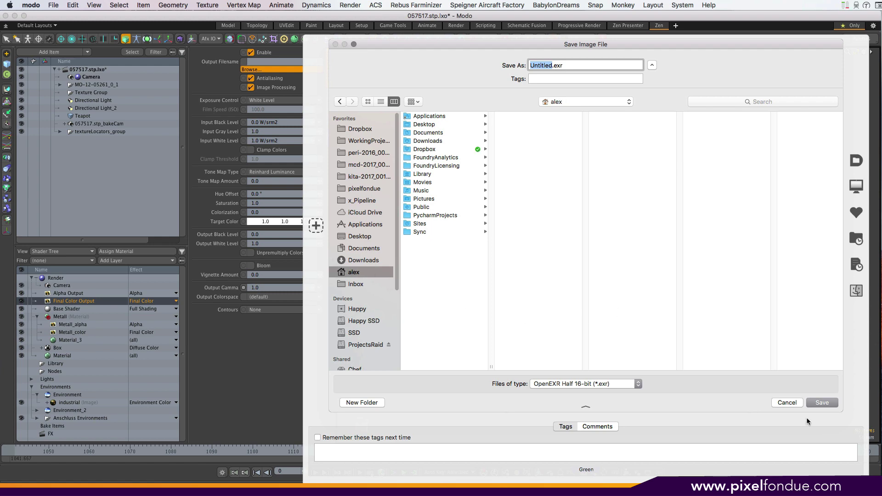
left_click(822, 403)
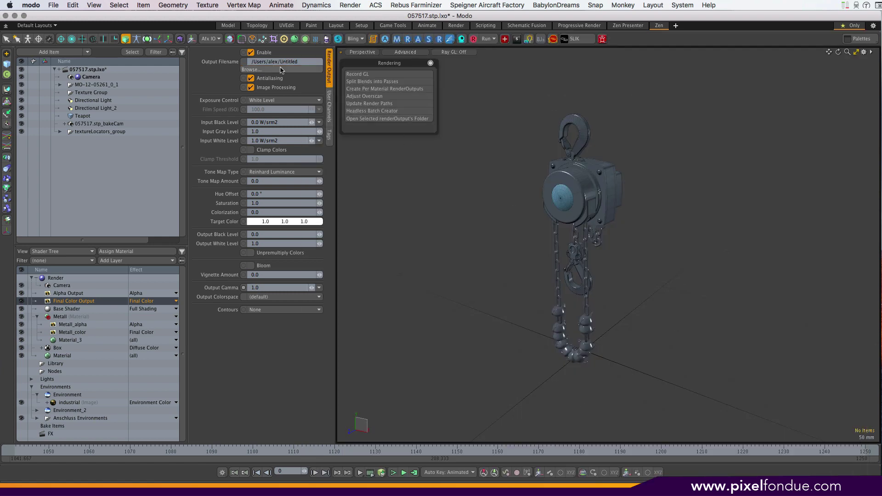
left_click(79, 298)
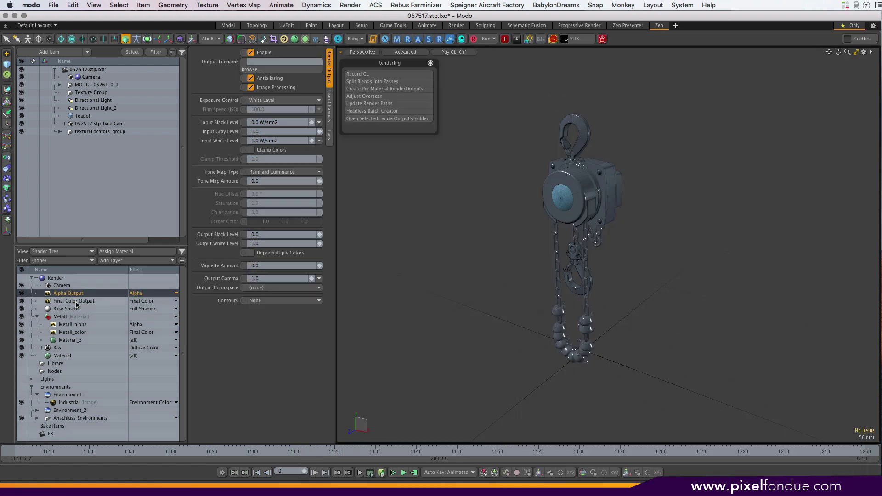
left_click(385, 119)
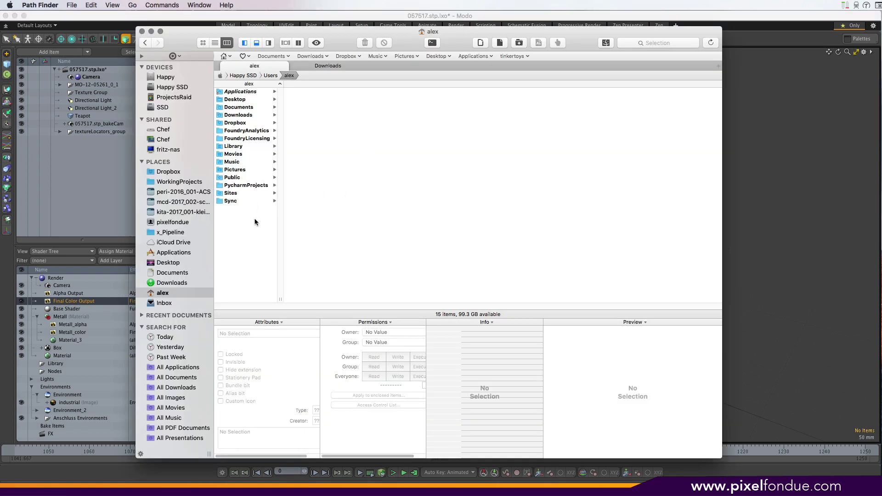
Close the Path Finder window showing the home folder to return to Modo
left_click(386, 18)
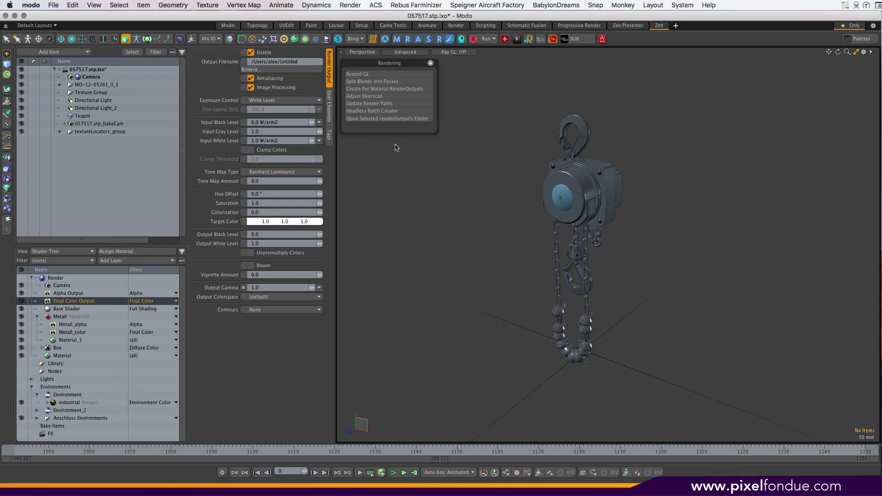
Open the pipeline kit's Scripting tools and run Version Up Scene, agreeing to start versioning
left_click(451, 38)
left_click_drag(455, 60, 389, 62)
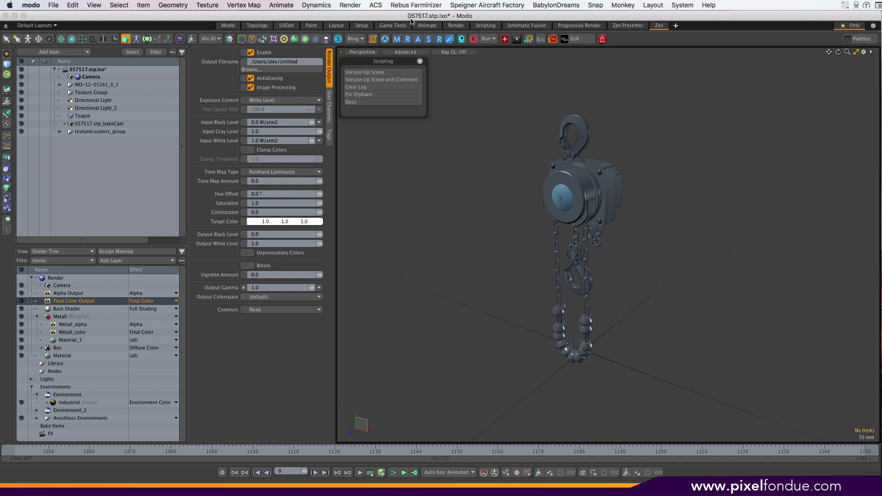
left_click(373, 72)
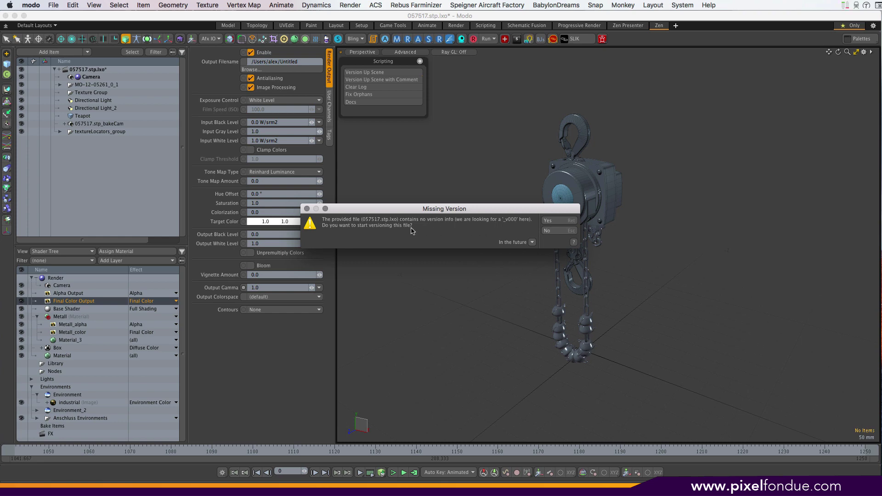
left_click(559, 222)
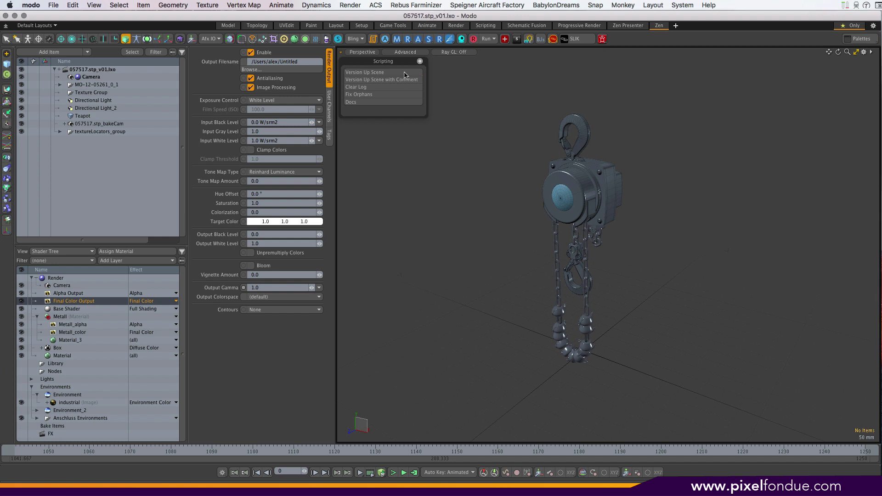
Version up to v03, then version up with the comment 'this is a new versions'
left_click(365, 72)
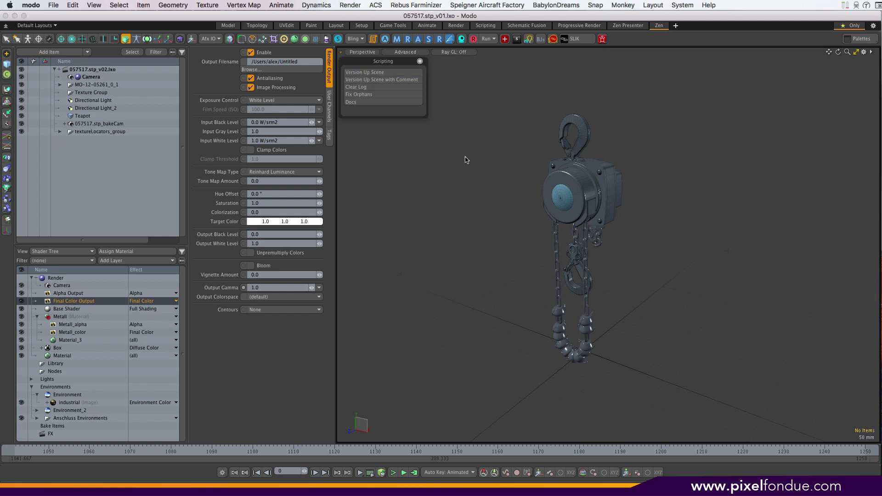
left_click(361, 73)
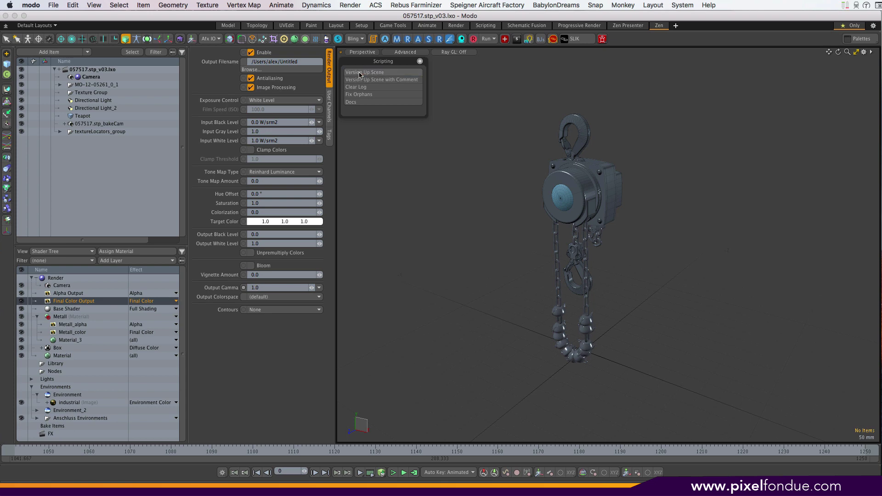
left_click(383, 80)
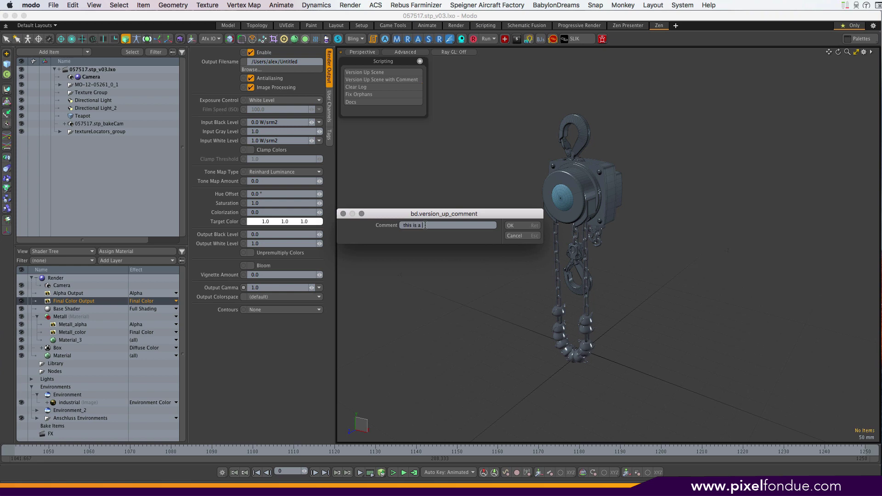
type("this is a new versions")
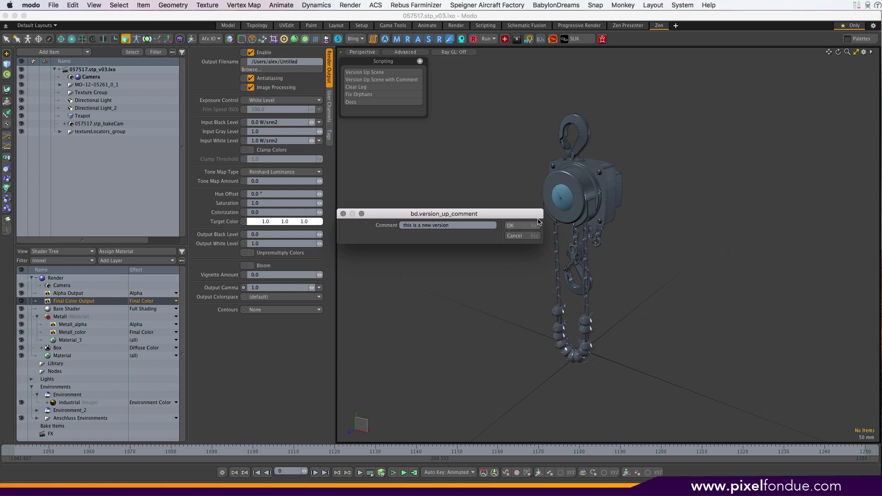
left_click(515, 226)
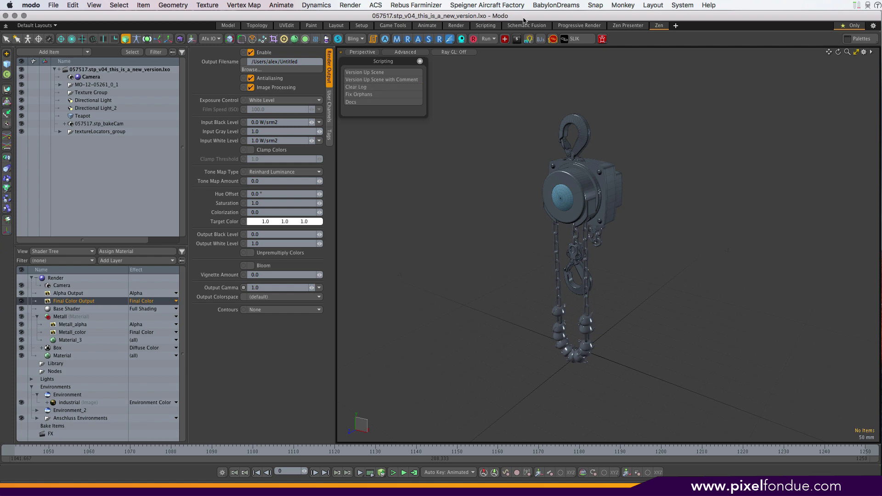
Open the Event Log from the System > Advanced menu
left_click(705, 4)
left_click(683, 5)
left_click(683, 4)
mouse_move(692, 34)
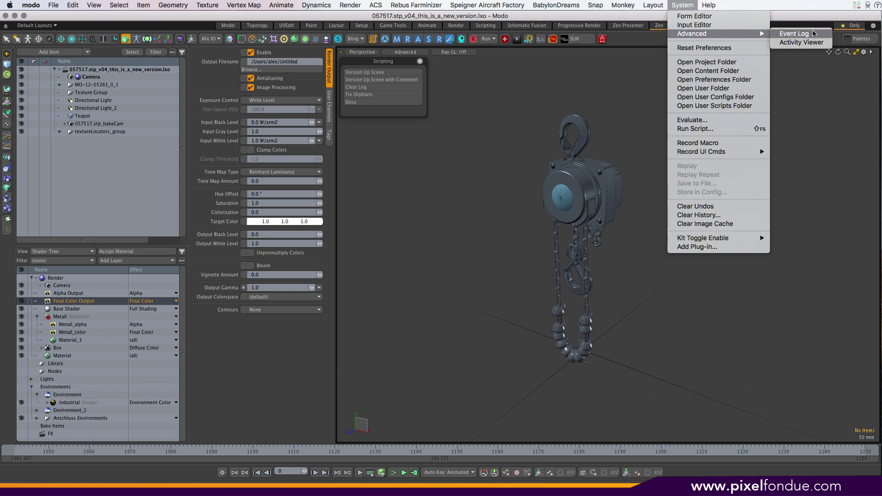
left_click(781, 36)
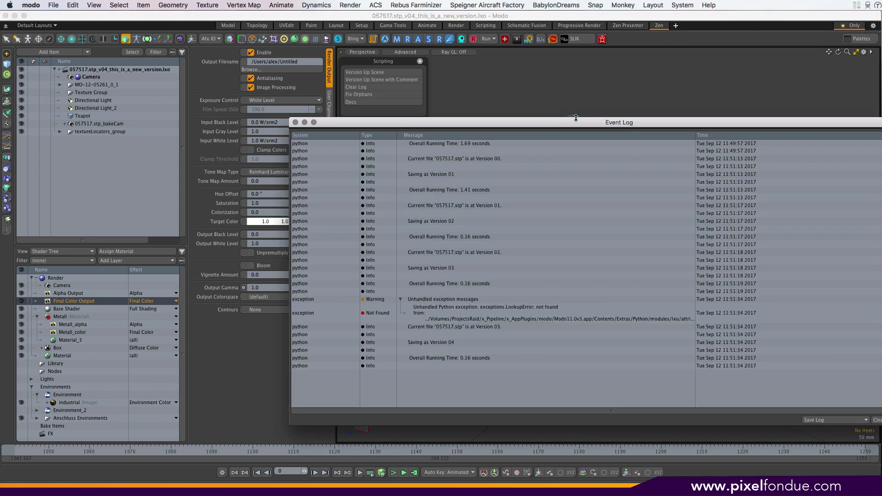
Clear and close the event log, then scroll through the pipeline kit documentation
left_click(359, 86)
left_click(296, 123)
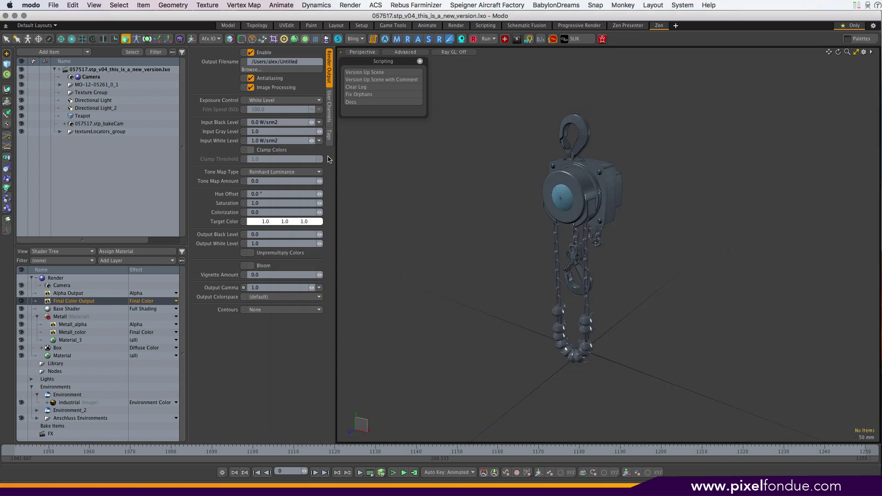
left_click(351, 102)
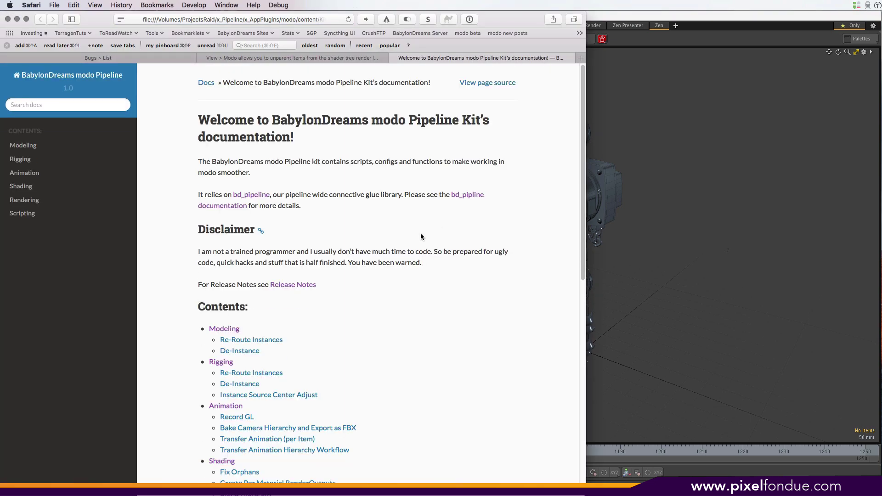
scroll(420, 232, "down", 10)
Back in Modo, close the scripting panel and preview the M, R, A, S, Scripting and Rendering popovers
key("super+Tab")
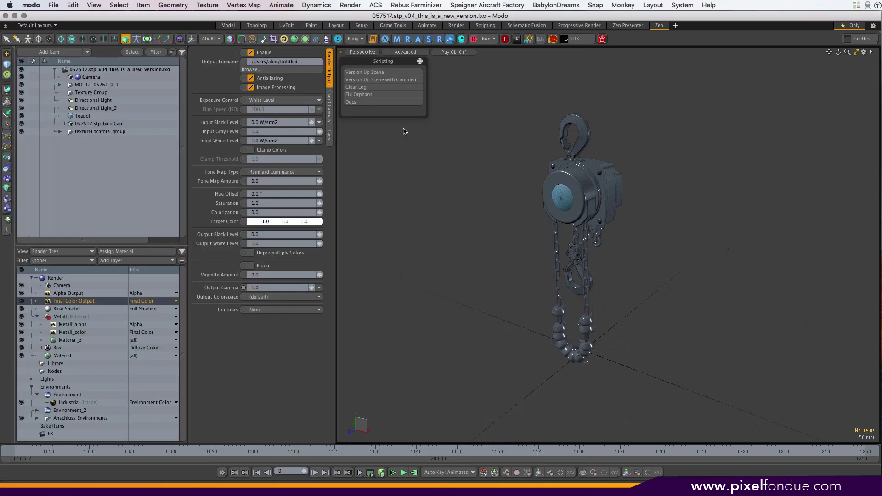
left_click(420, 62)
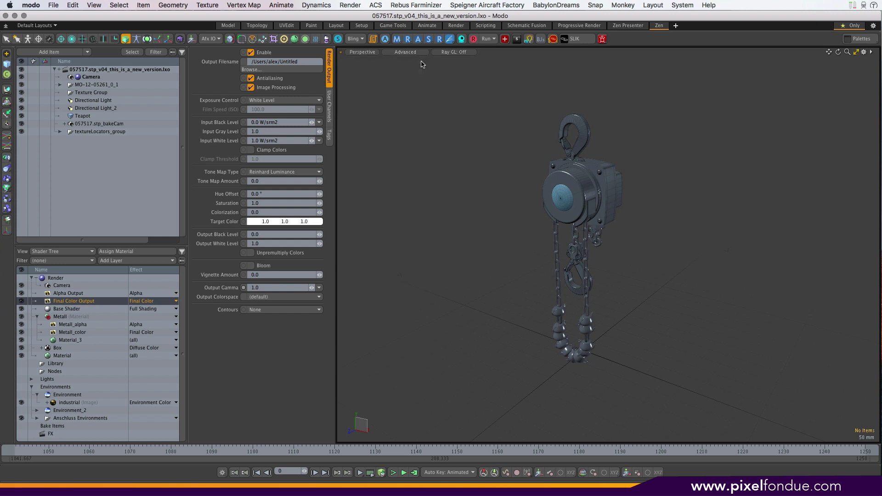
left_click(397, 40)
left_click(409, 40)
left_click(419, 40)
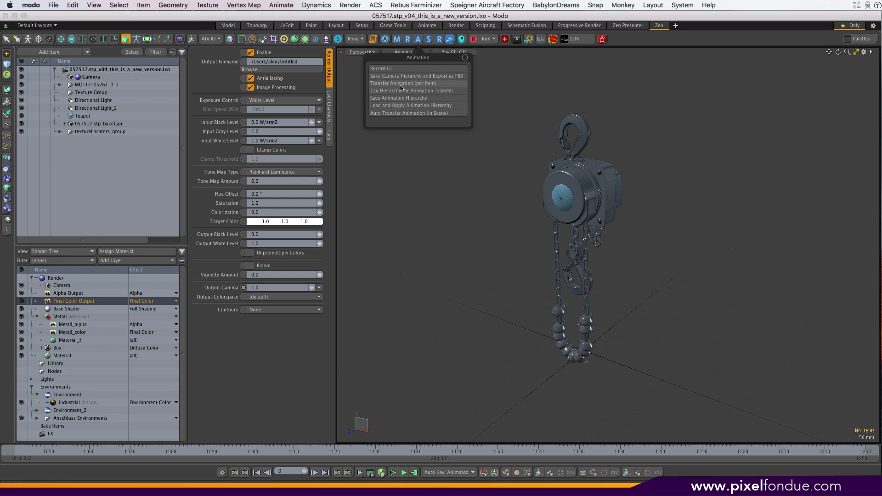
left_click(429, 40)
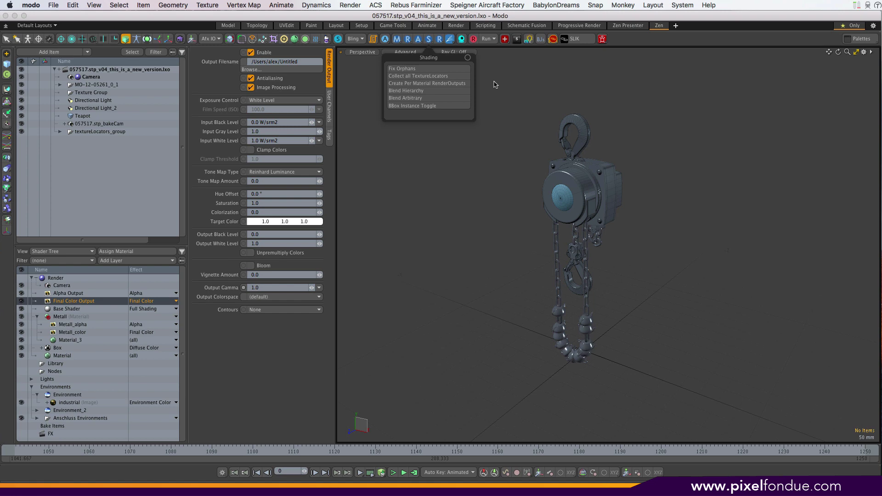
left_click(450, 40)
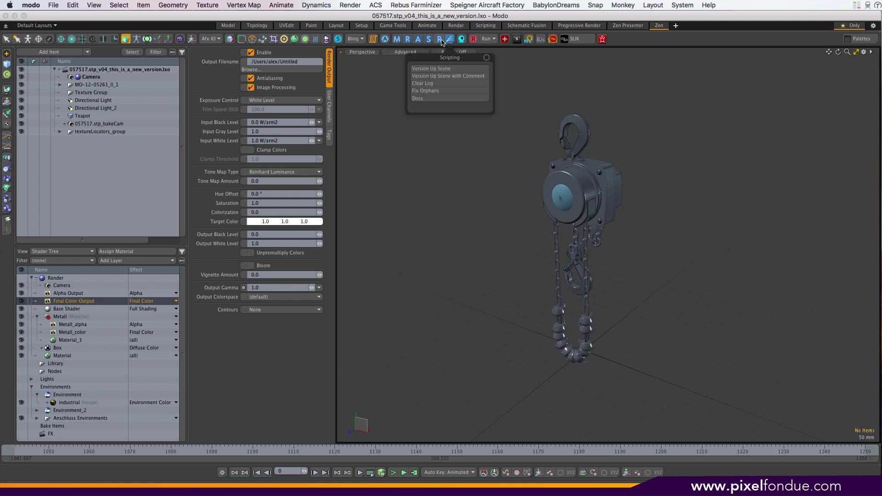
left_click(441, 40)
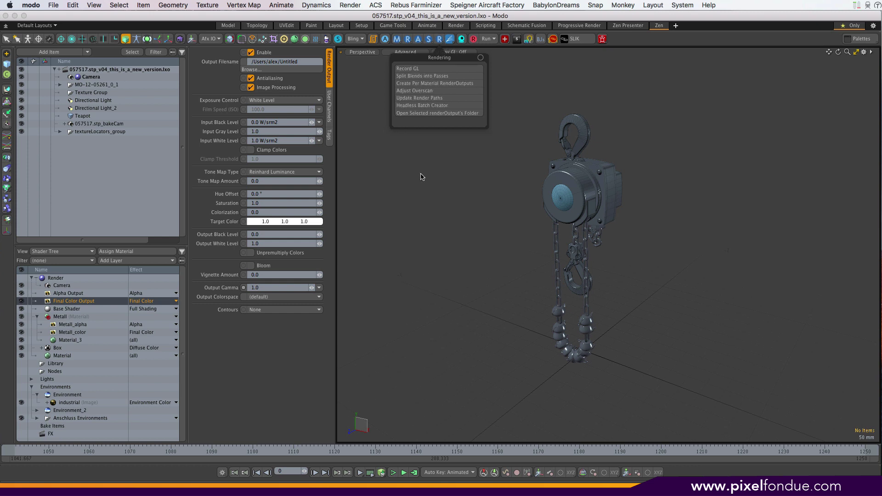